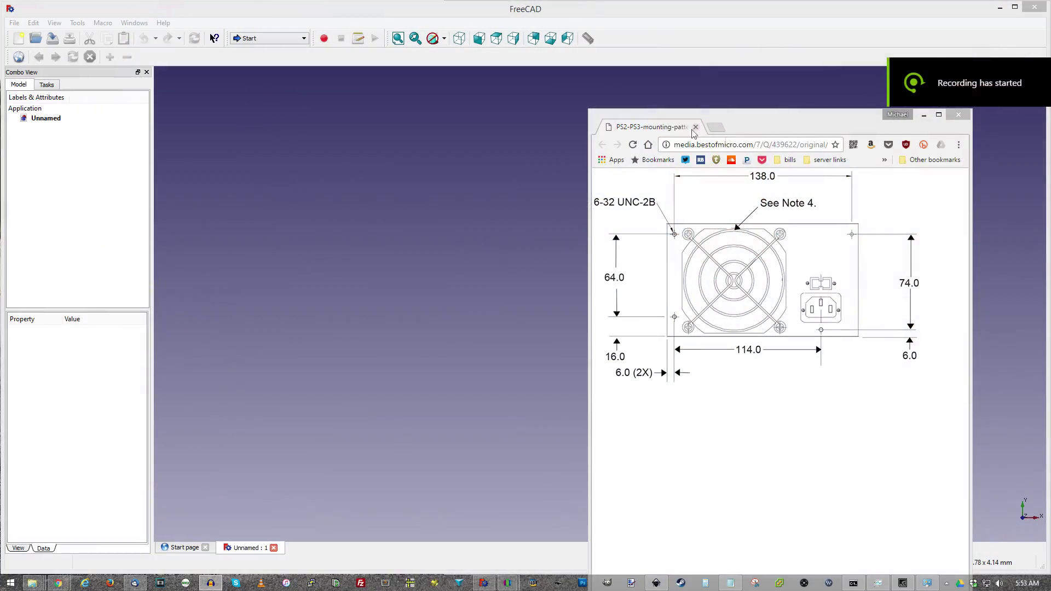
- Move the PS2/PS3 mounting-pattern drawing window toward the screen centre
mouse_move(764, 130)
mouse_down()
mouse_move(576, 132)
mouse_move(520, 140)
mouse_move(479, 166)
mouse_up()
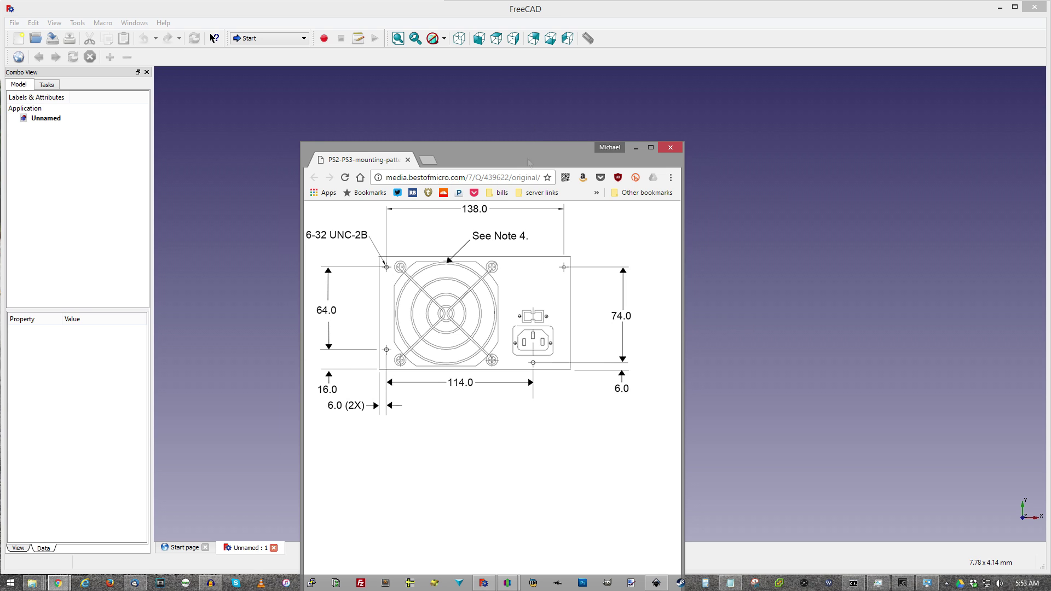
- Hide the browser to return to FreeCAD and bring up the workbench list
key(alt+Tab)
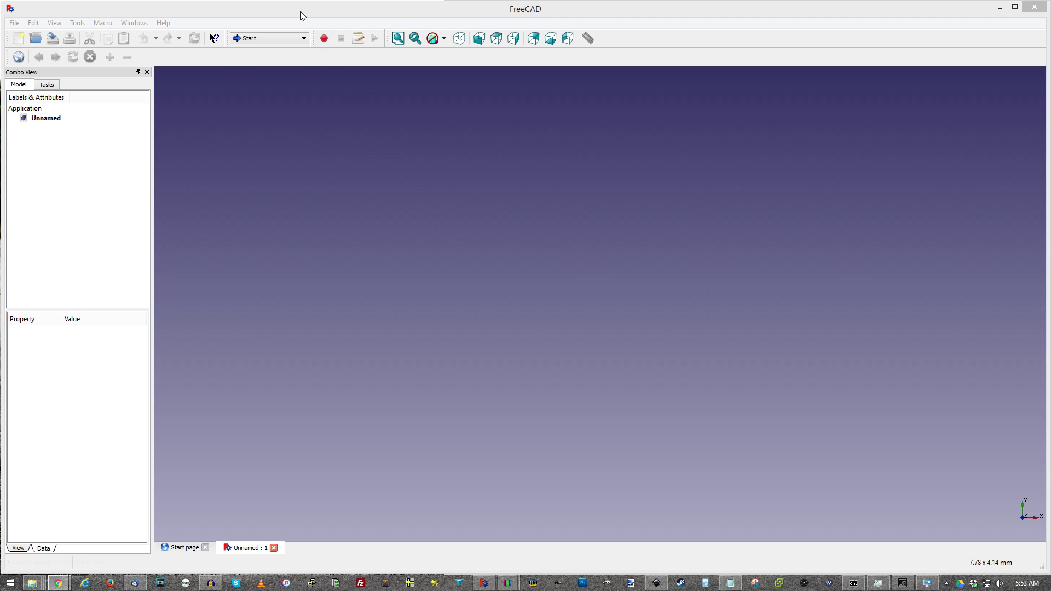
click(288, 39)
- Switch to the Part workbench and add two cylinders
click(265, 142)
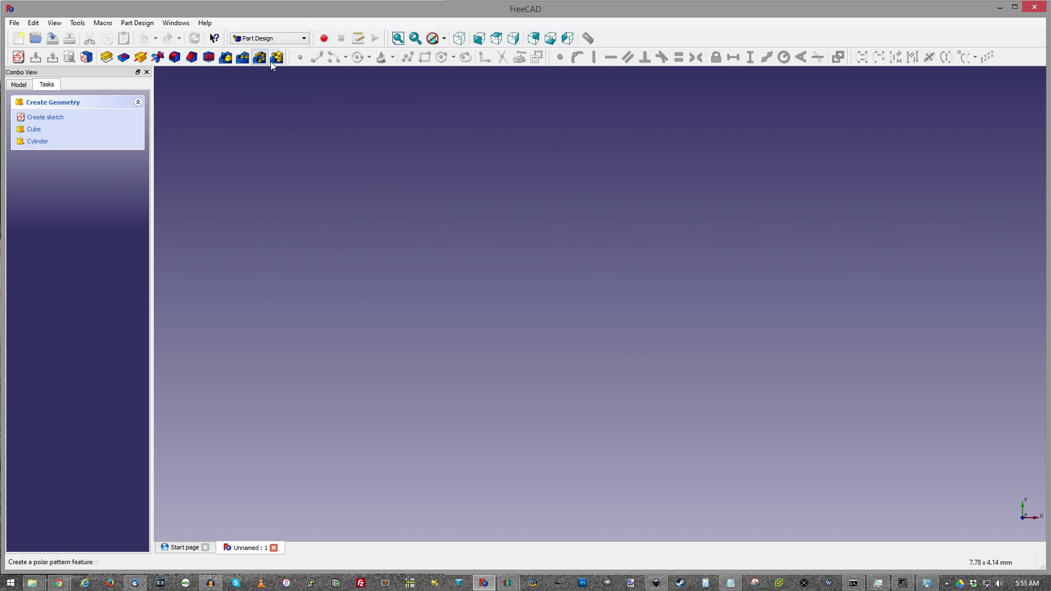
click(268, 39)
click(265, 143)
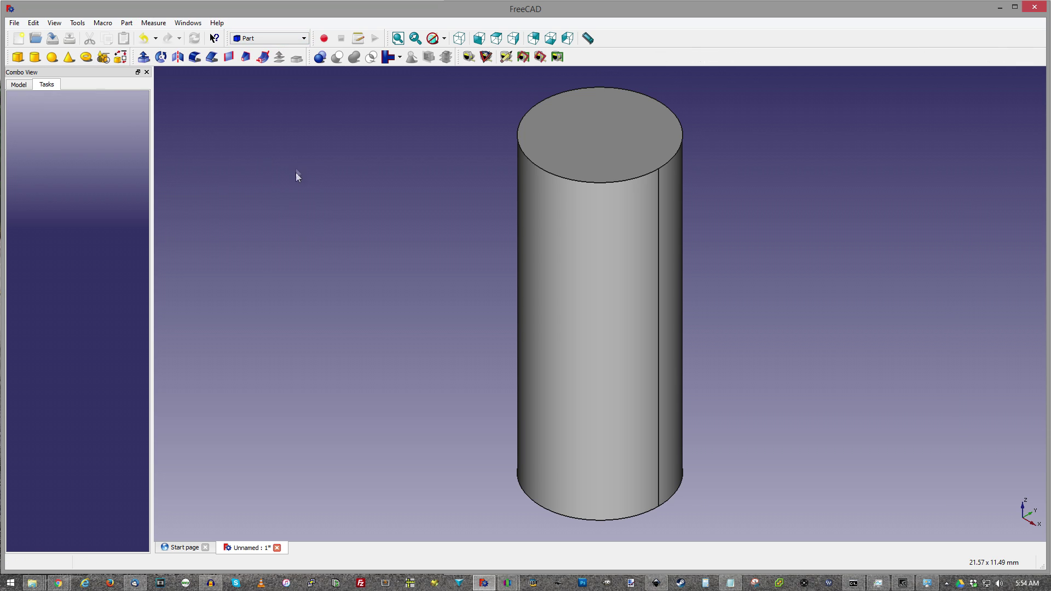
- Give the first cylinder a 2 mm radius, then bring the mounting drawing back
click(19, 85)
click(58, 128)
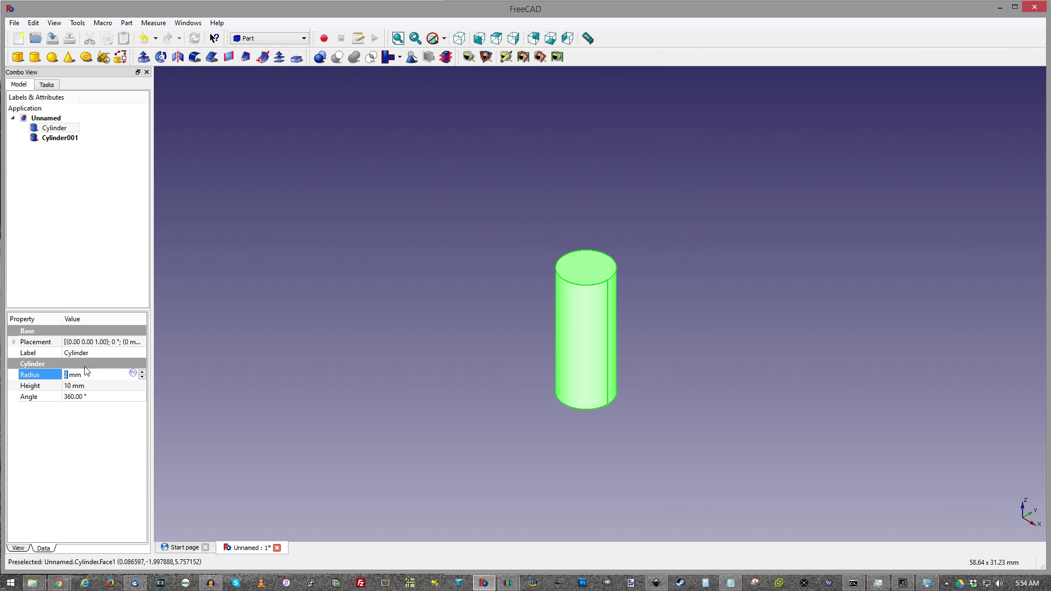
click(48, 138)
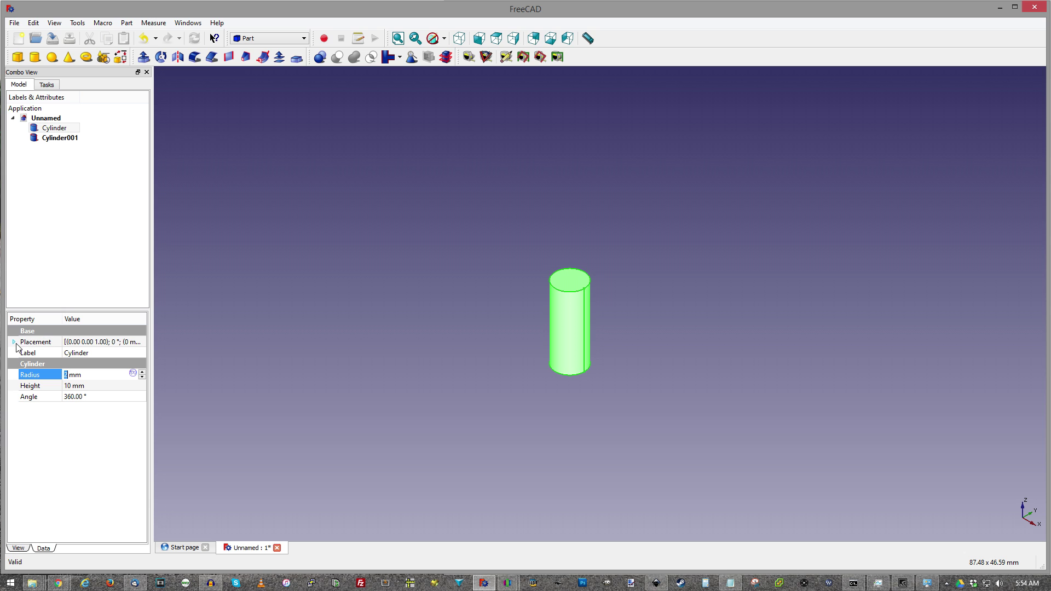
key(alt+Tab)
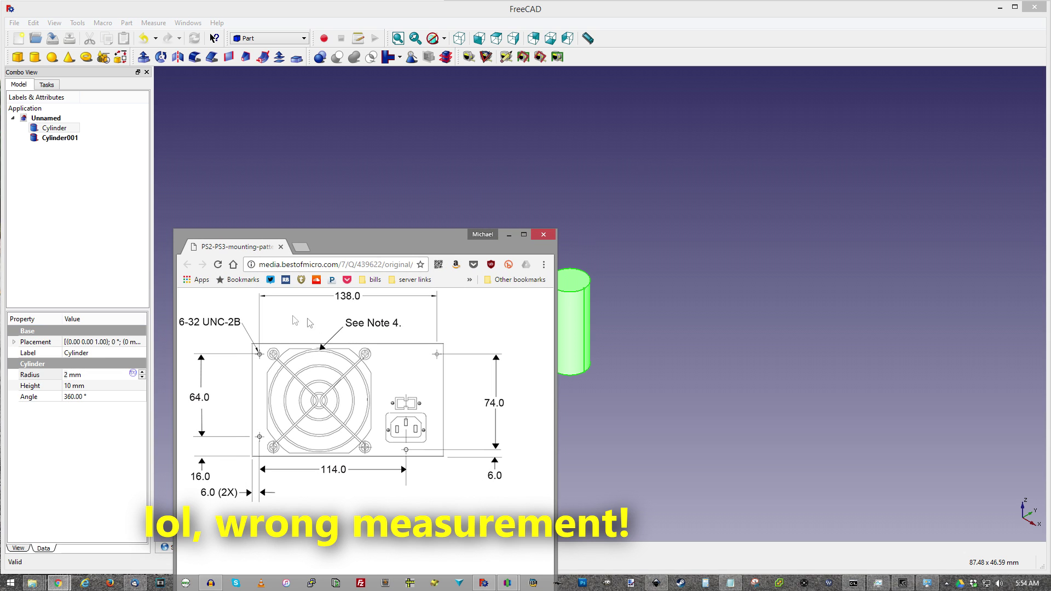
- Set Cylinder001's x position to 114 mm
key(super+Down)
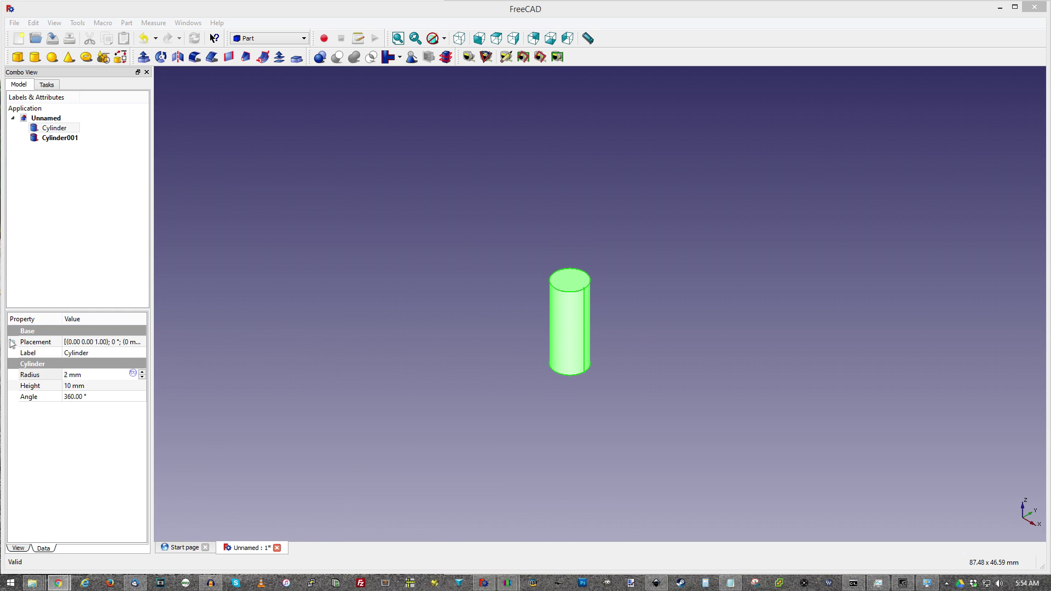
click(12, 343)
click(43, 137)
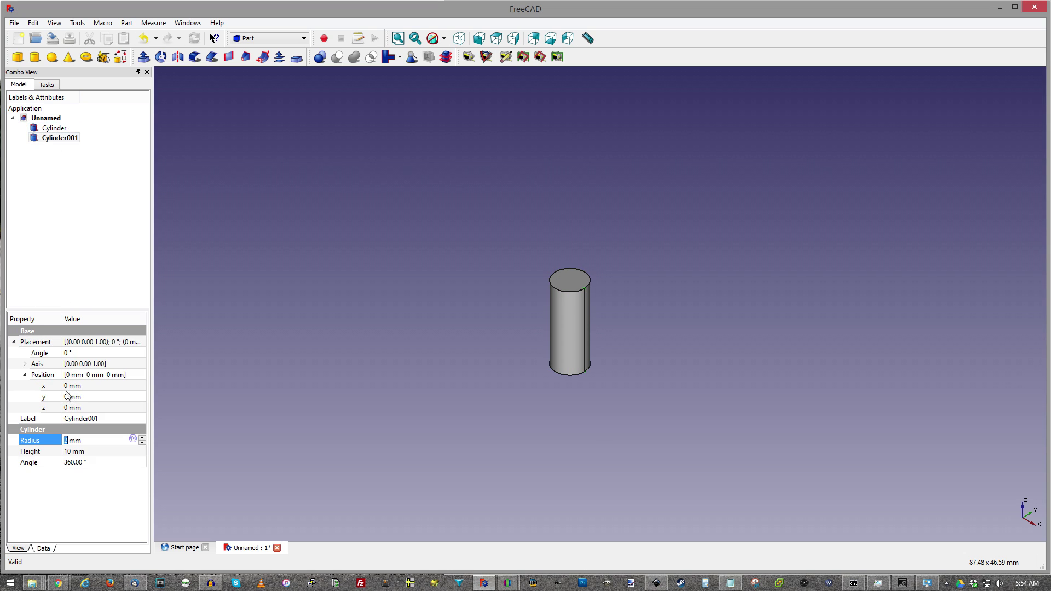
click(67, 386)
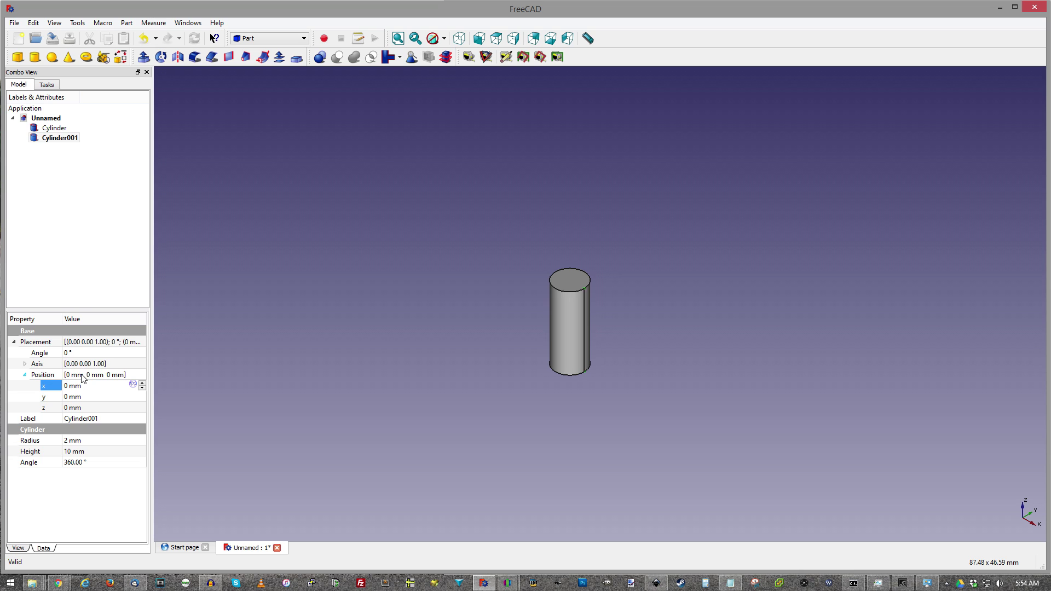
key(BackSpace)
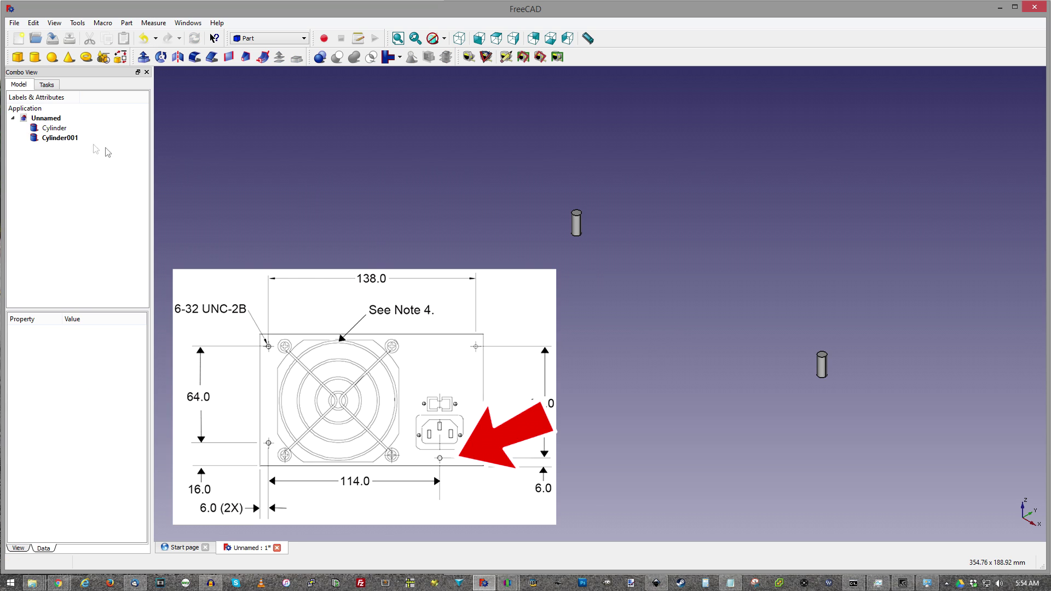
click(60, 138)
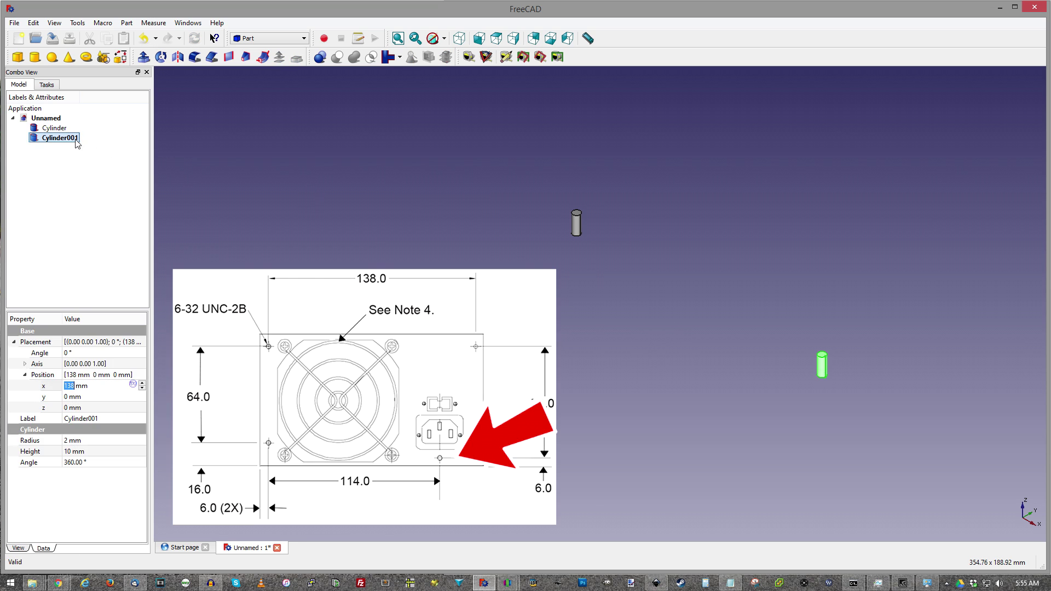
click(75, 385)
key(BackSpace)
key(BackSpace)
key(BackSpace)
text(114)
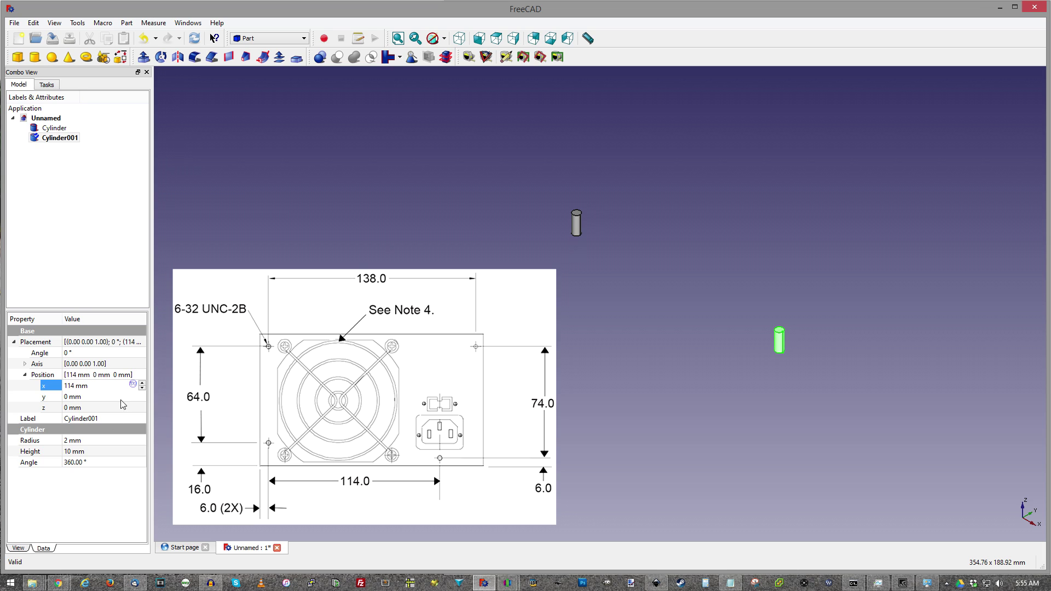
- Set the first Cylinder's y position to 16 mm
key(Up)
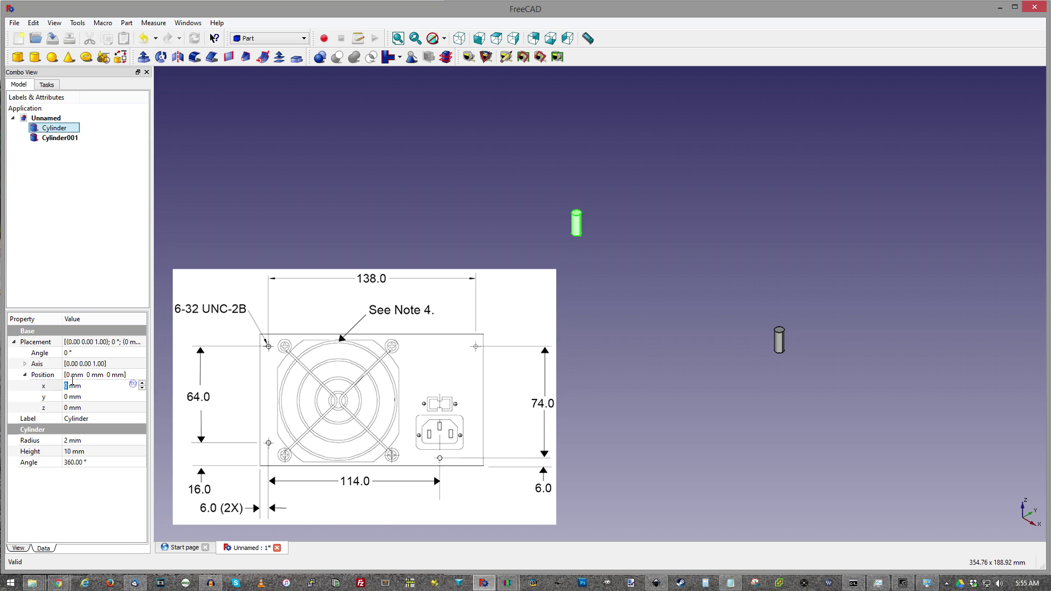
click(68, 409)
click(66, 396)
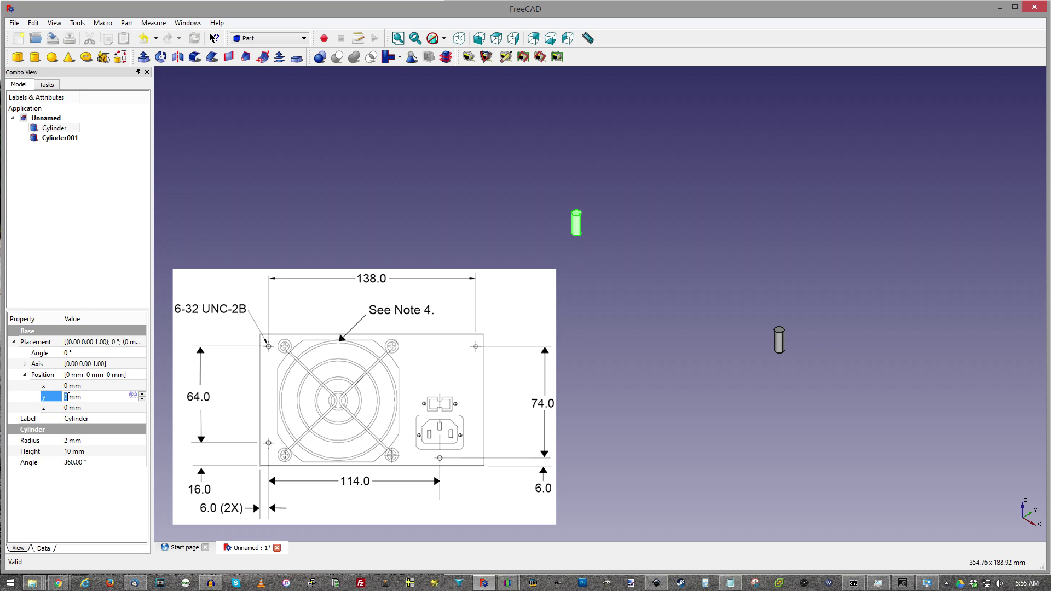
text(1)
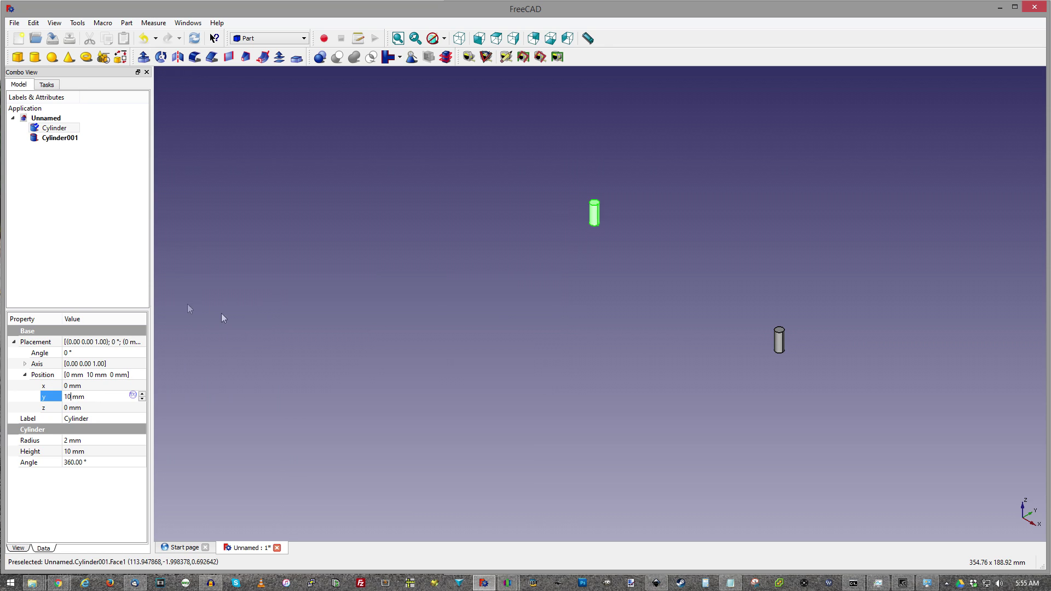
scroll(72, 401, up, 6)
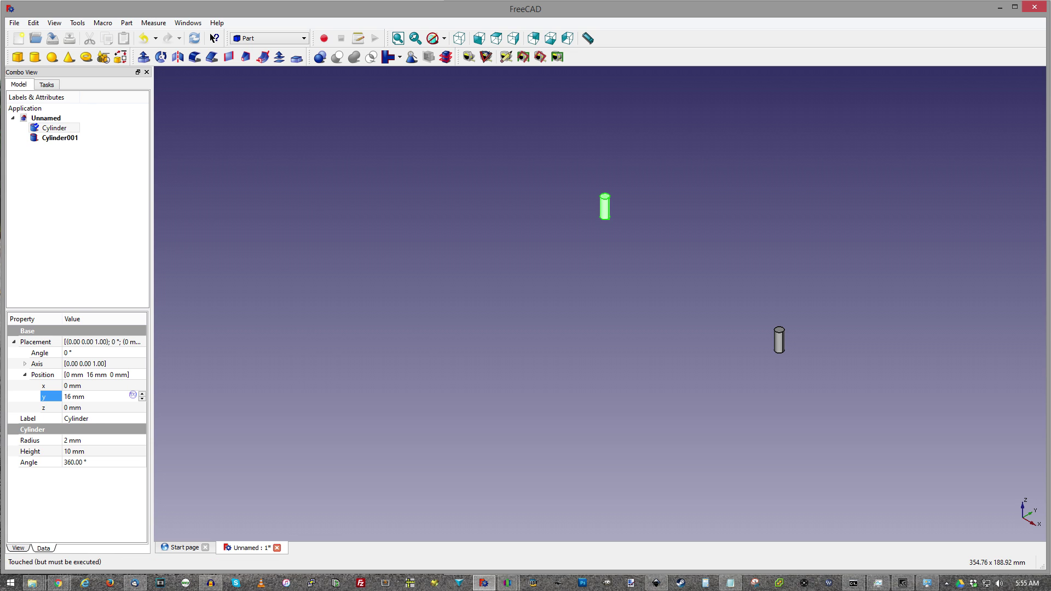
- After checking the drawing, set Cylinder001's y position to 6 mm and view from top
key(alt+Tab)
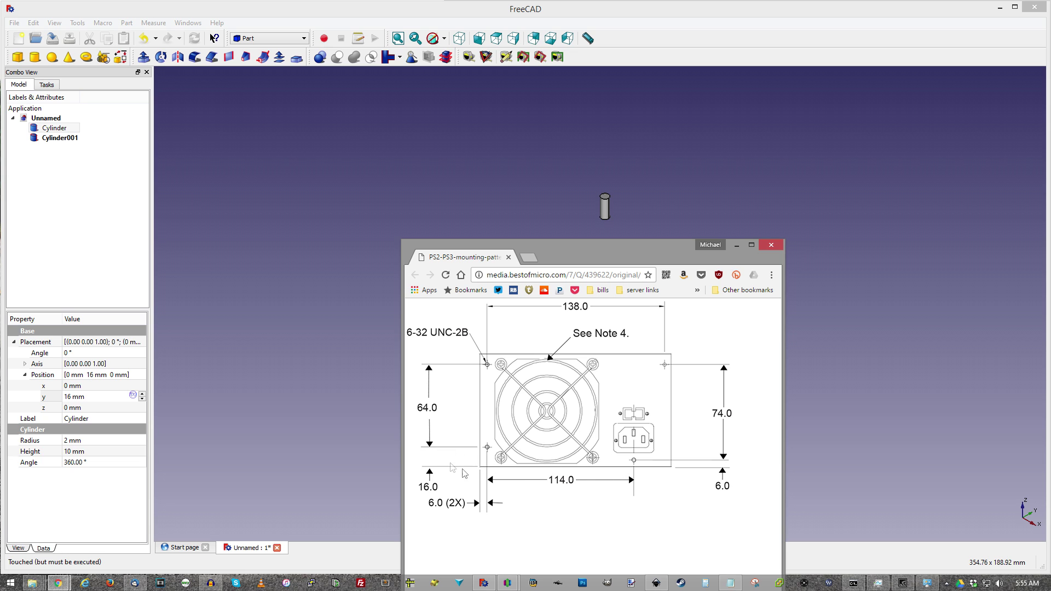
key(alt+Tab)
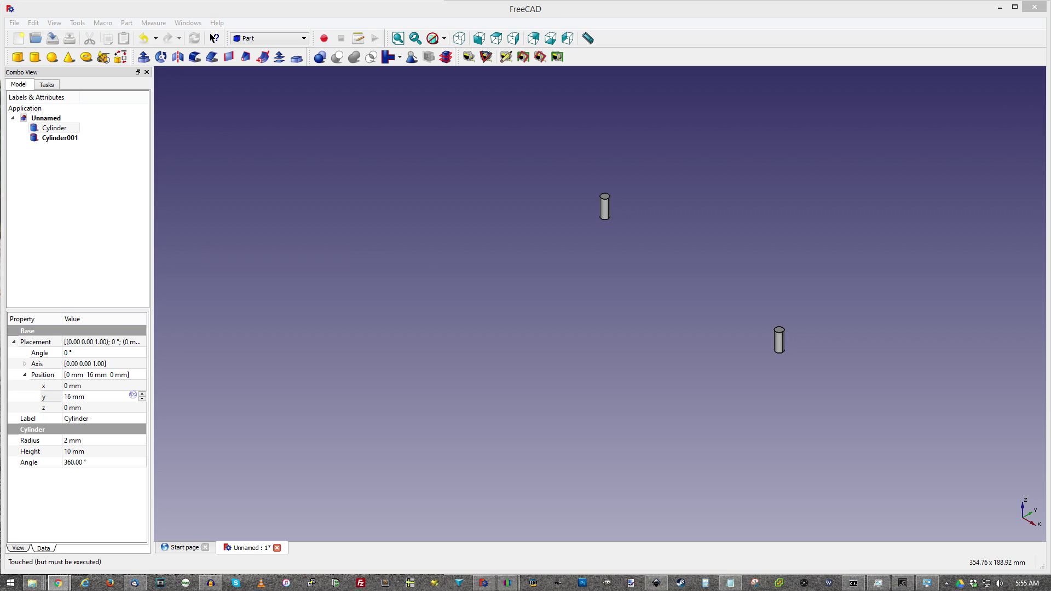
click(59, 137)
click(55, 127)
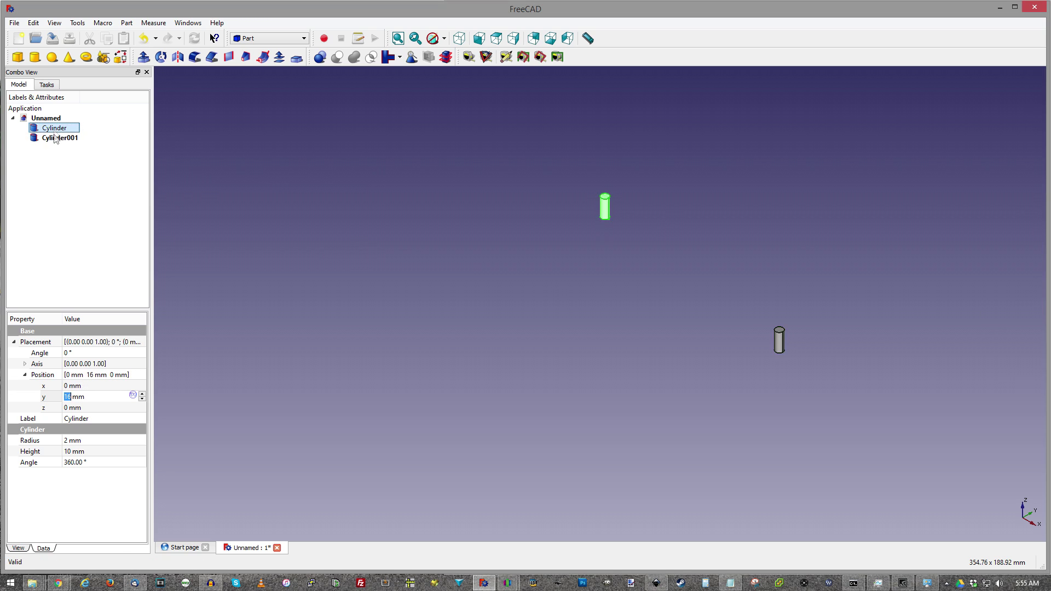
click(60, 138)
click(70, 397)
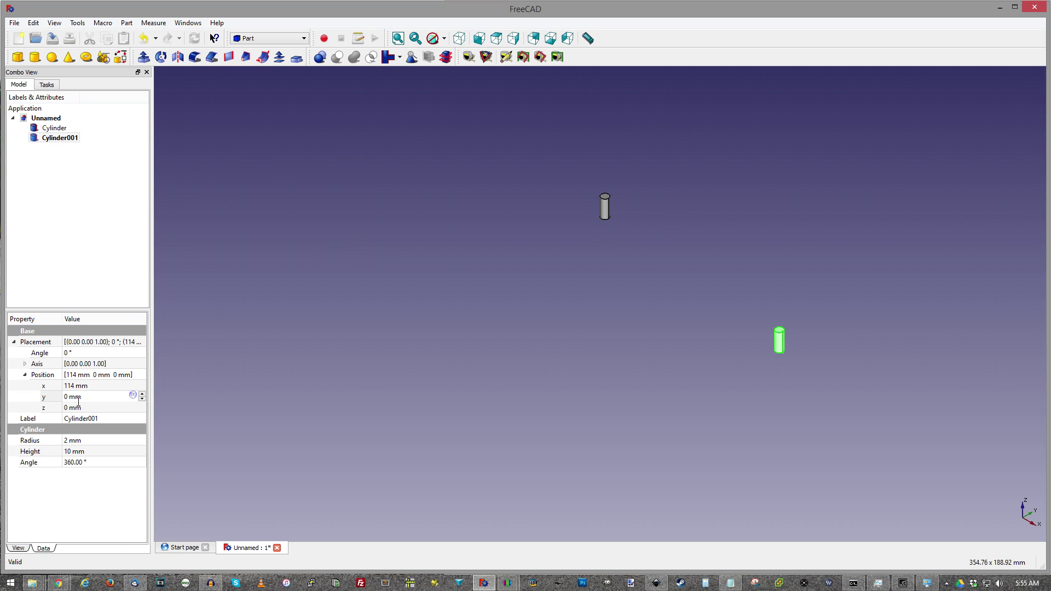
scroll(78, 402, up, 6)
key(Return)
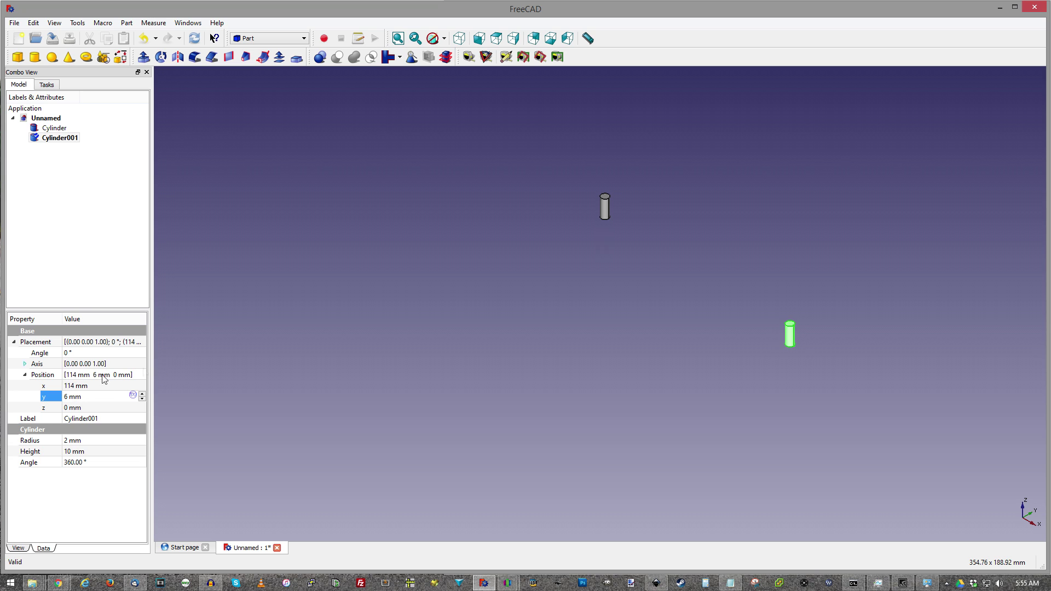
click(441, 283)
key(2)
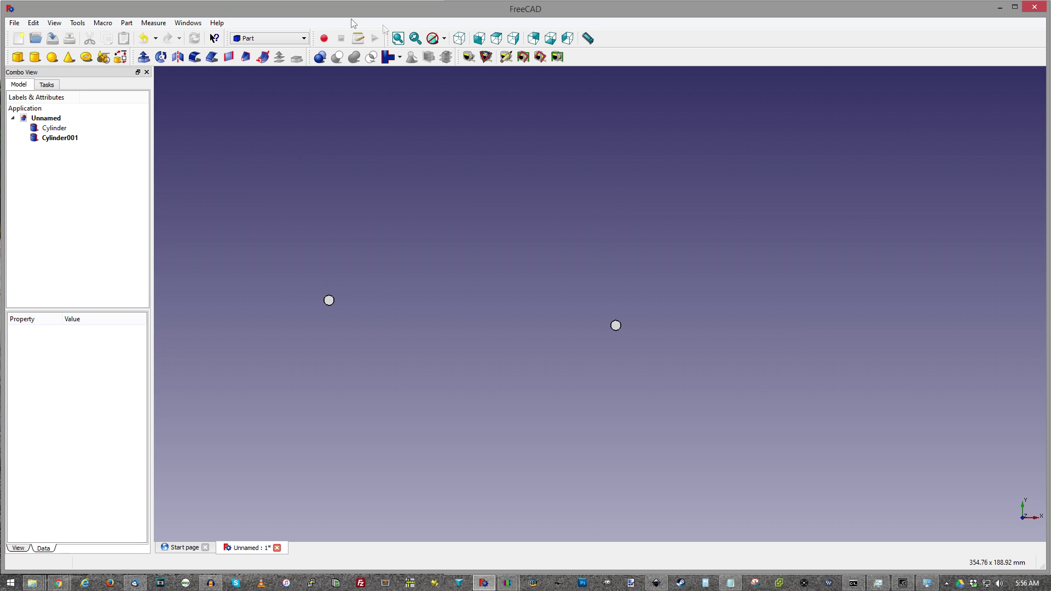
- In Part Design, start a new sketch on the XY plane
click(295, 40)
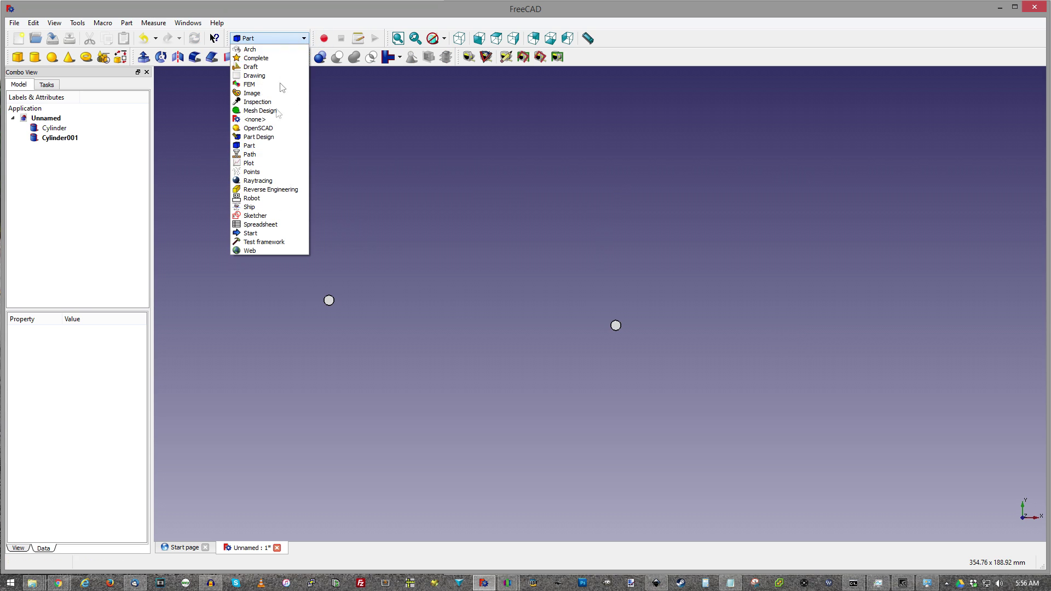
click(260, 137)
click(21, 58)
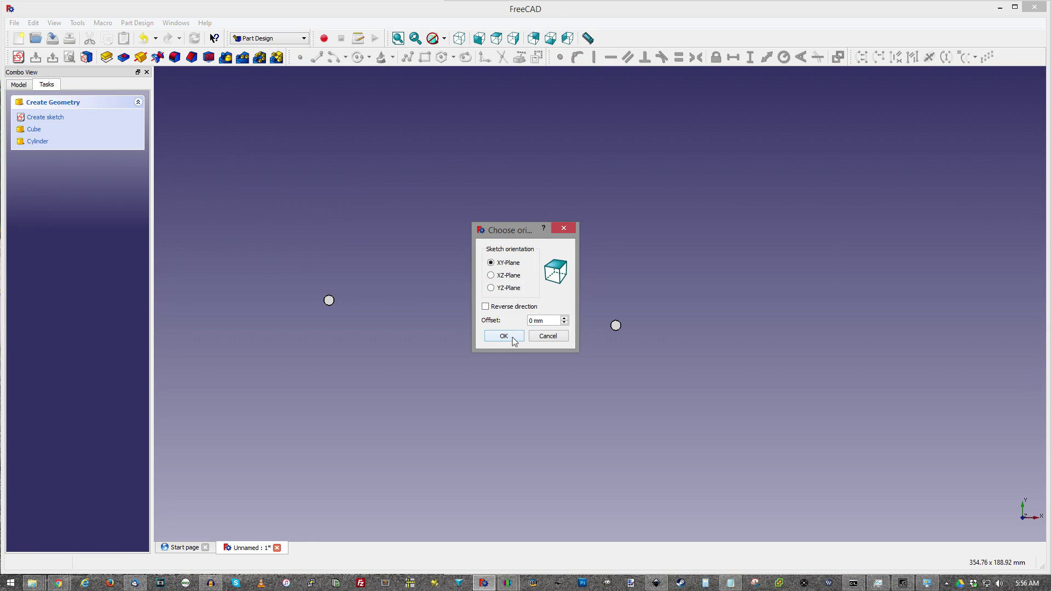
click(511, 337)
scroll(686, 267, up, 3)
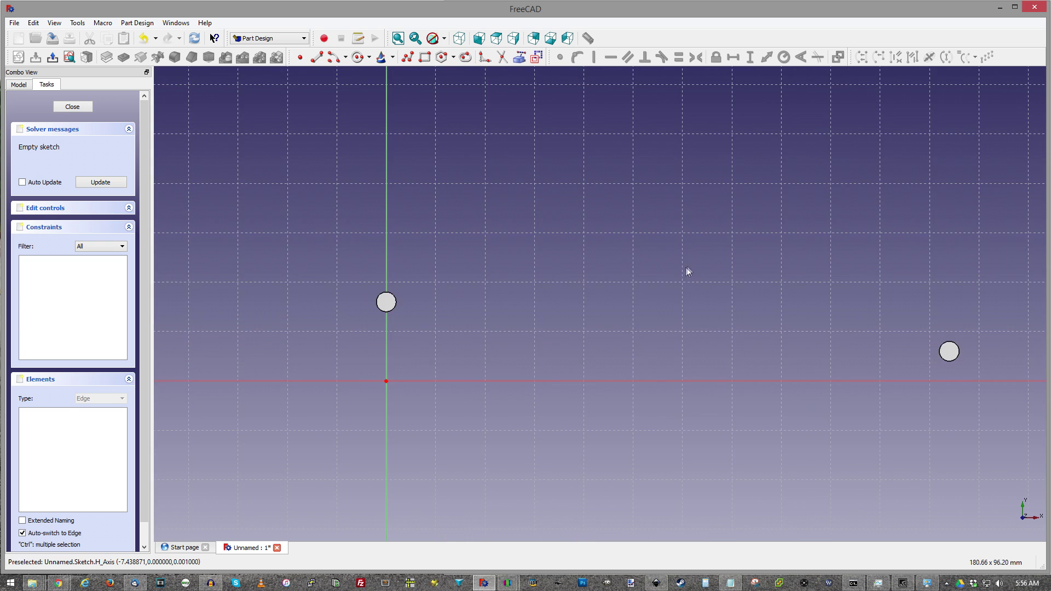
- Draw a closed six-line stepped L outline around both cylinder holes
click(316, 57)
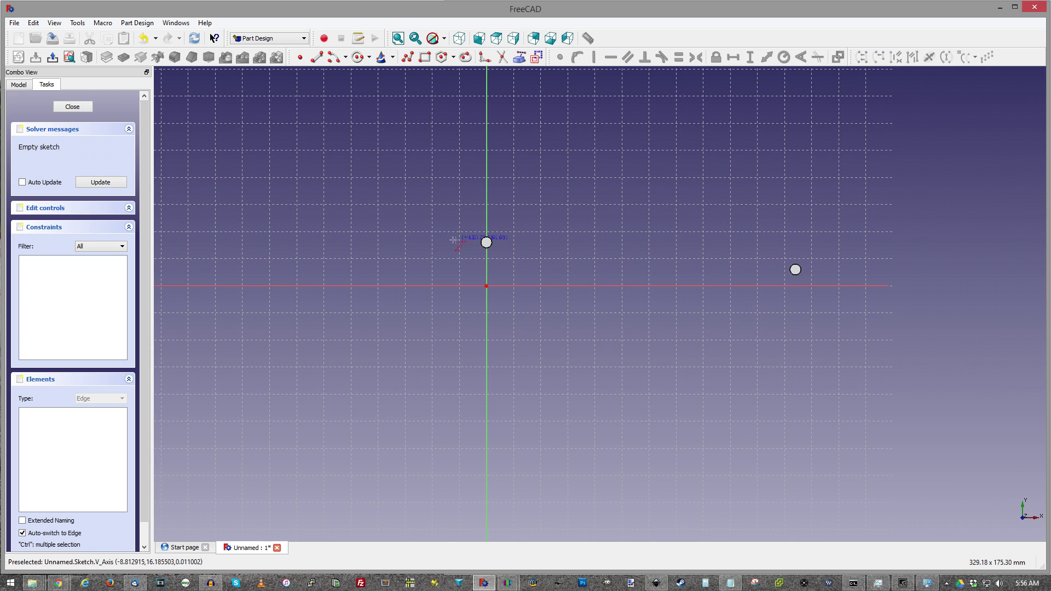
click(448, 281)
click(448, 237)
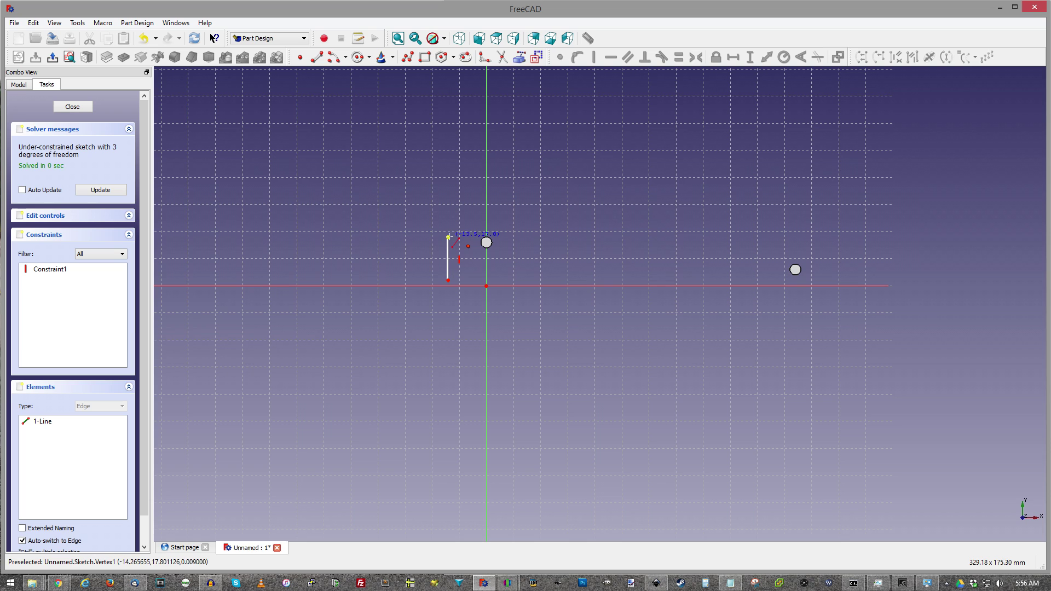
click(518, 237)
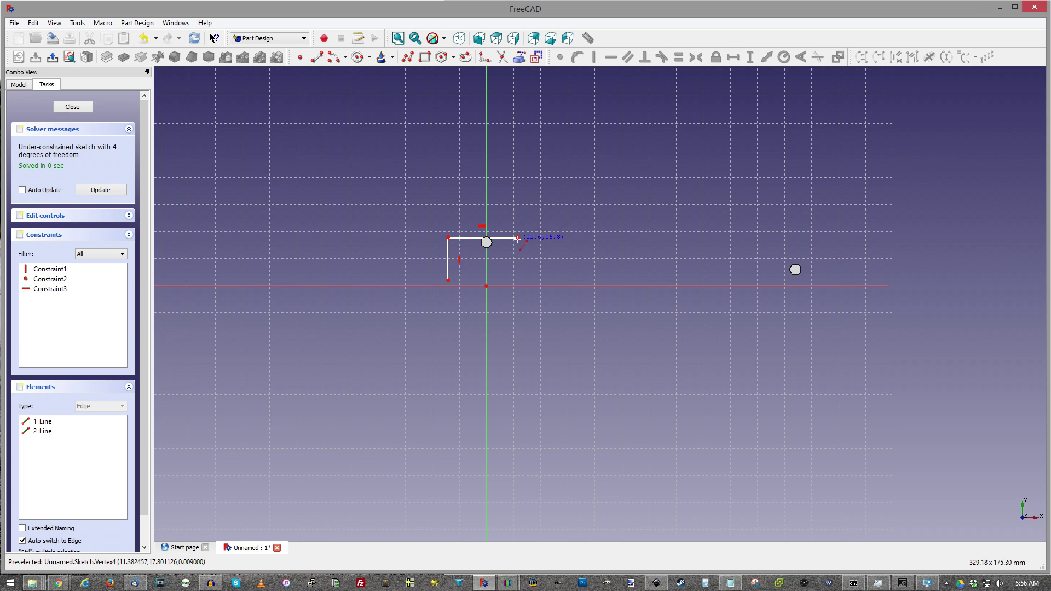
click(518, 260)
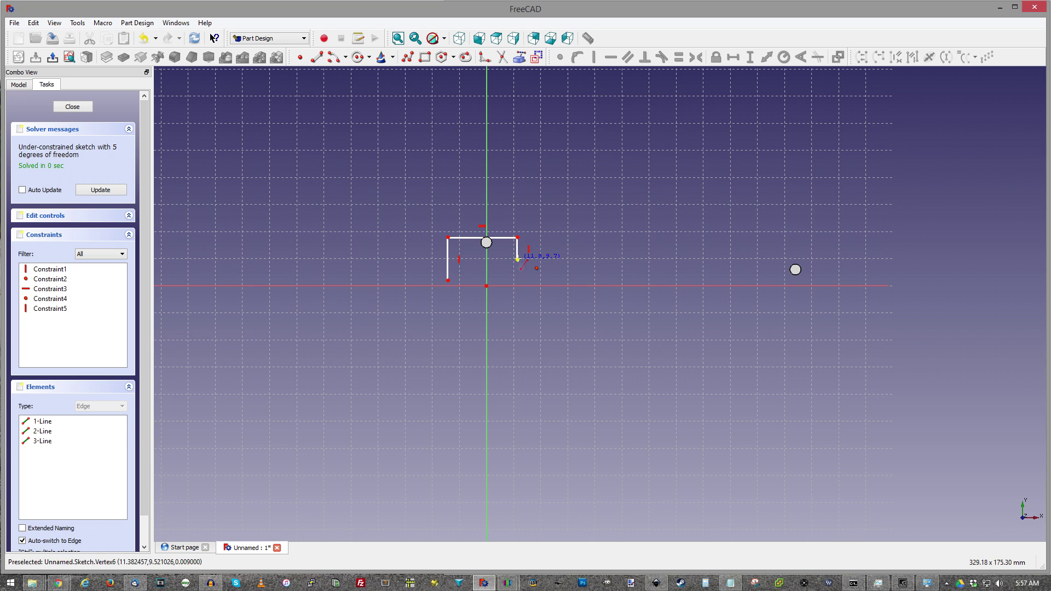
click(807, 260)
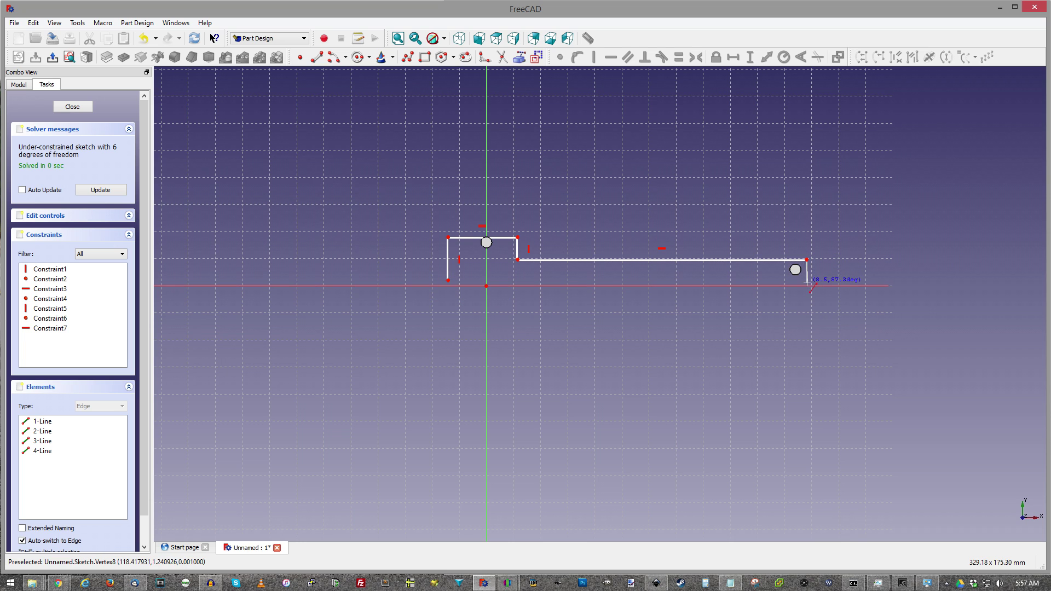
click(807, 282)
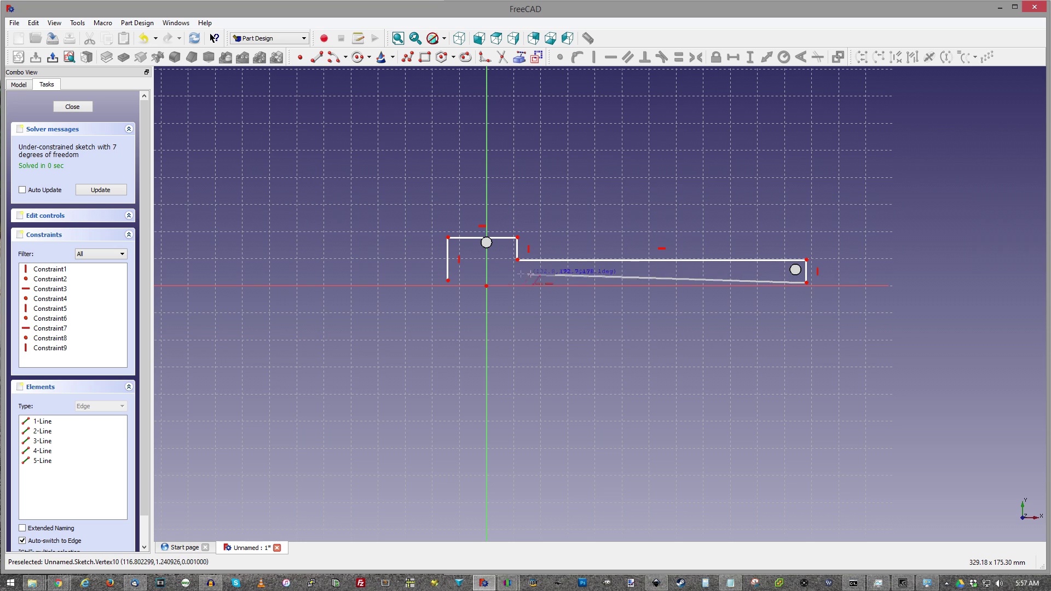
click(448, 282)
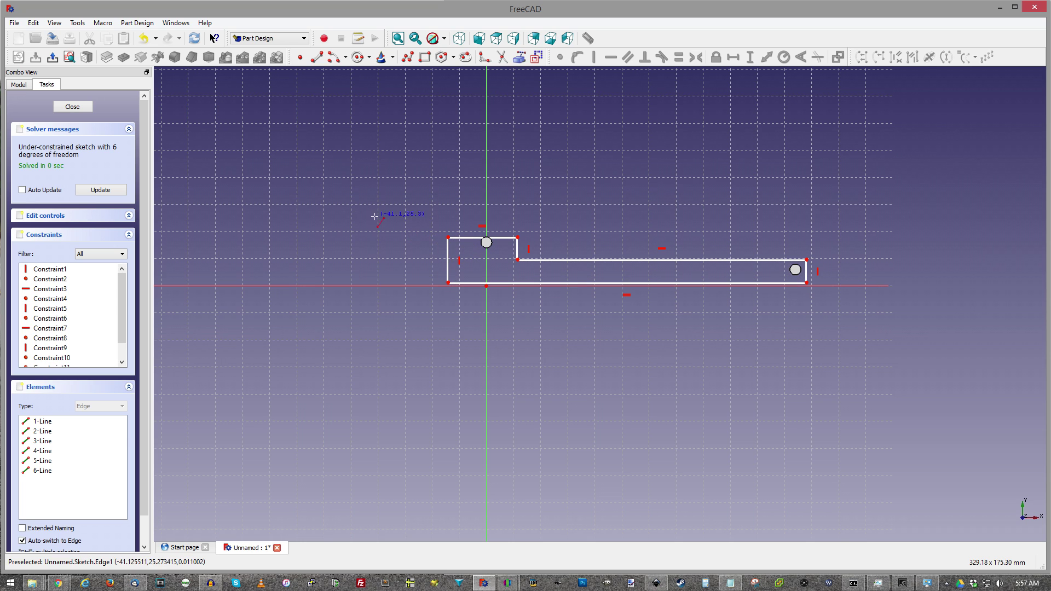
- Drag the outline's edges and corners to adjust the block and arm proportions
mouse_move(508, 237)
mouse_down()
mouse_move(522, 231)
mouse_move(492, 226)
mouse_move(510, 224)
mouse_up()
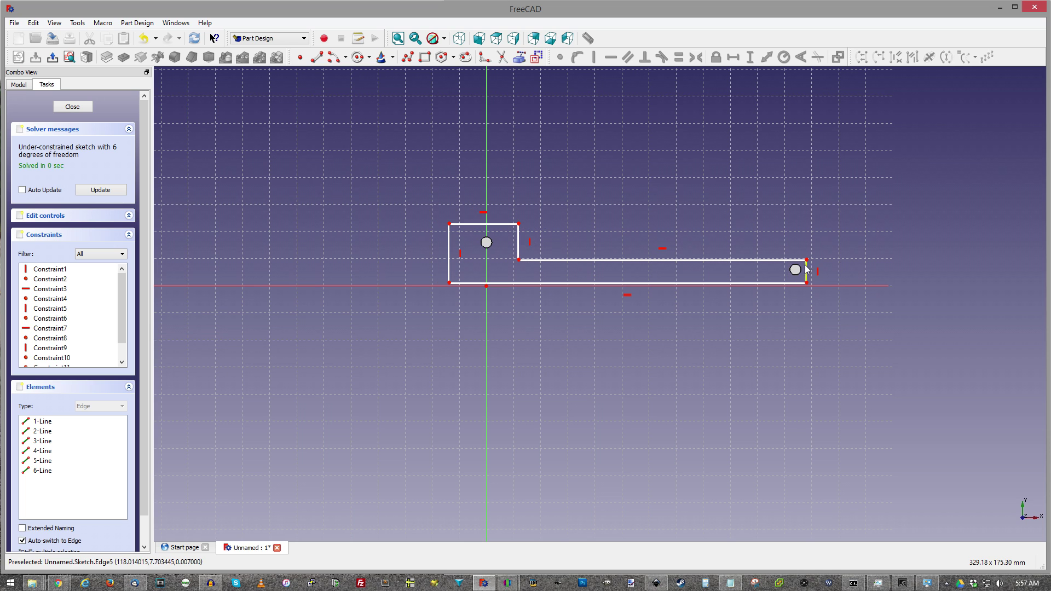
mouse_move(810, 272)
mouse_down()
mouse_move(852, 270)
mouse_move(819, 270)
mouse_up()
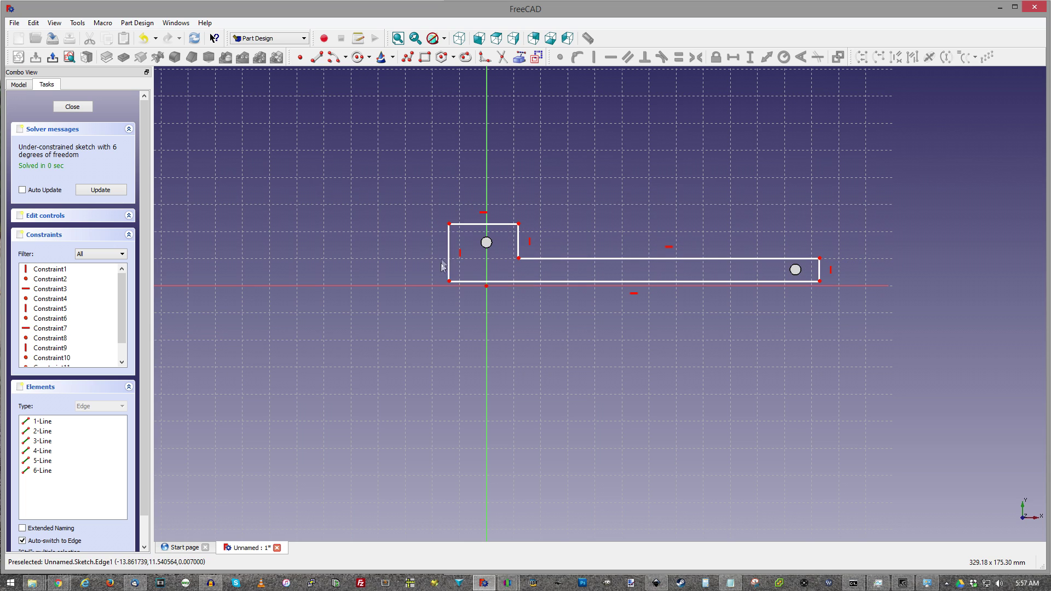
drag(449, 282, 458, 281)
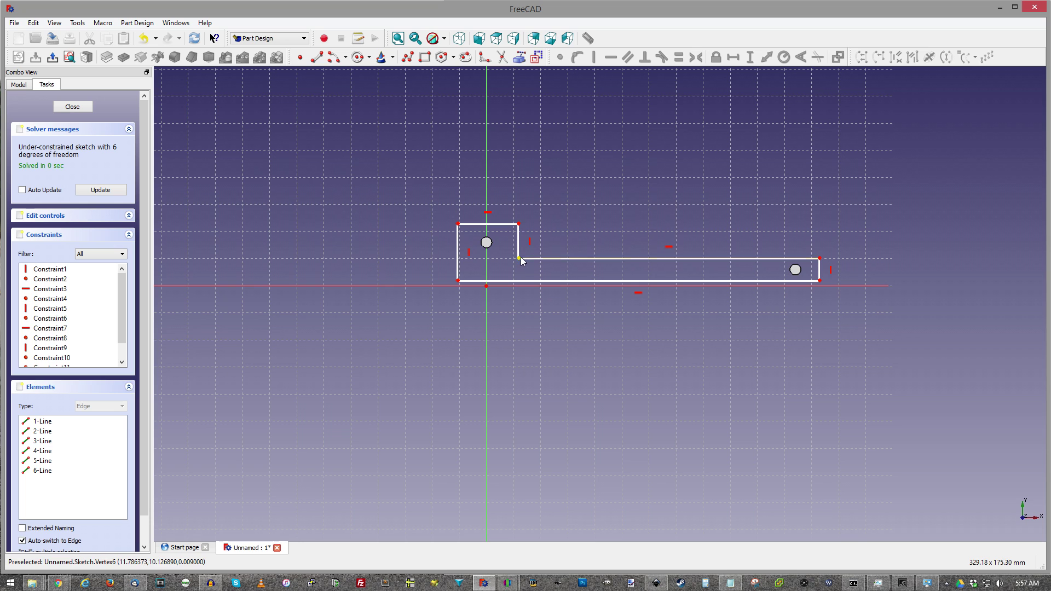
mouse_move(518, 258)
mouse_down()
mouse_move(597, 233)
mouse_move(504, 256)
mouse_up()
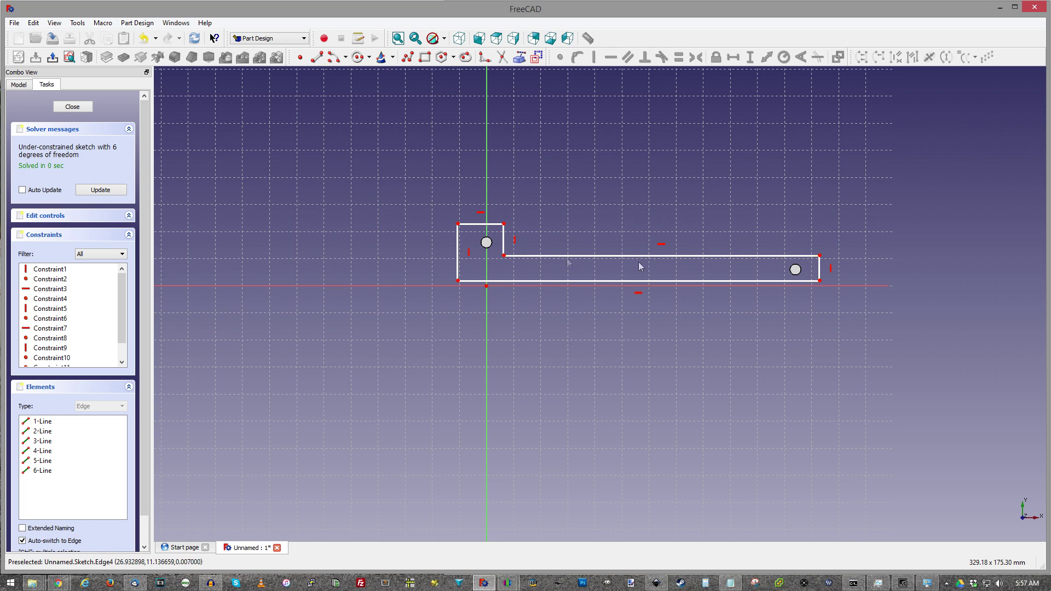
drag(852, 274, 817, 280)
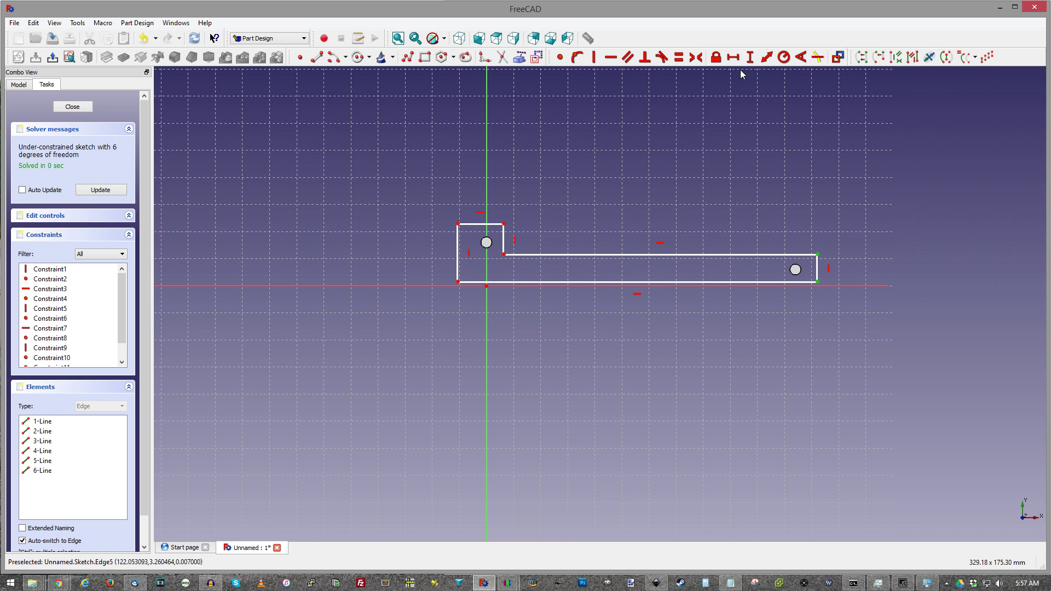
- Constrain the right end edge to 12 mm and the corner to 0 mm from the axis
click(751, 58)
text(12mm)
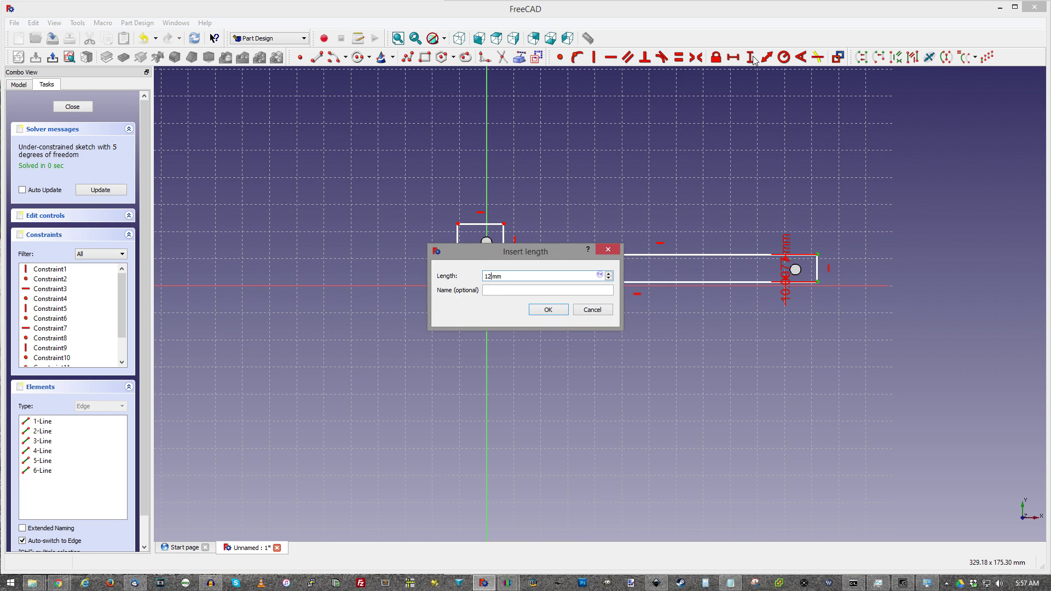
key(Return)
scroll(700, 285, up, 2)
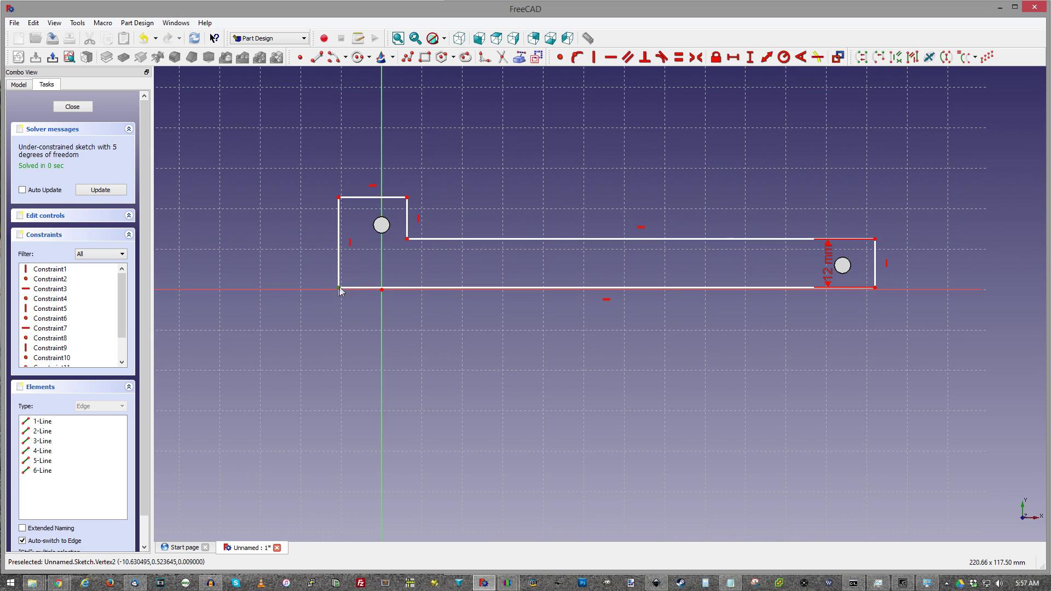
click(333, 290)
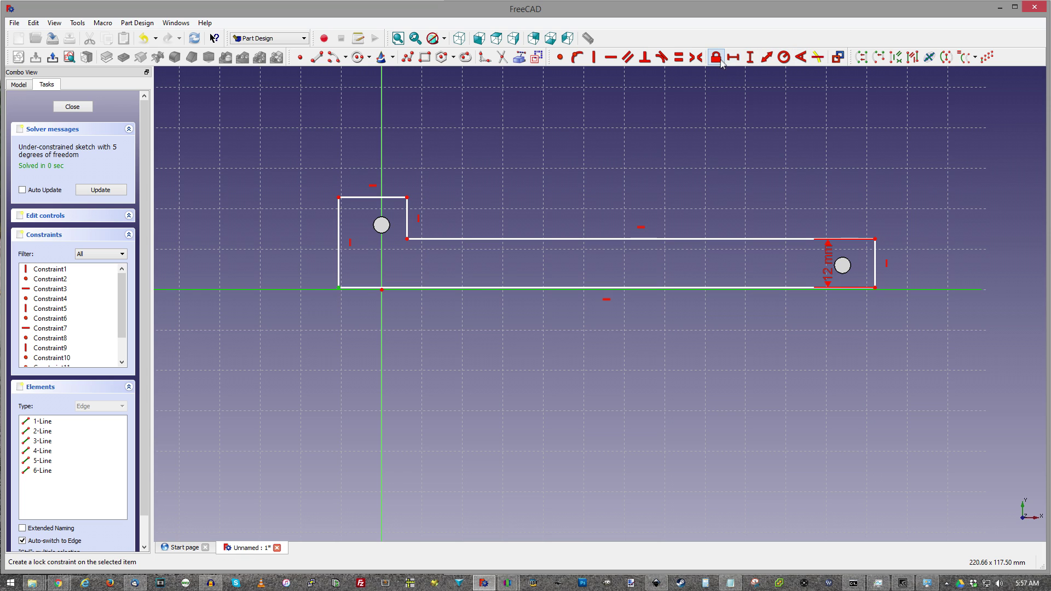
click(750, 57)
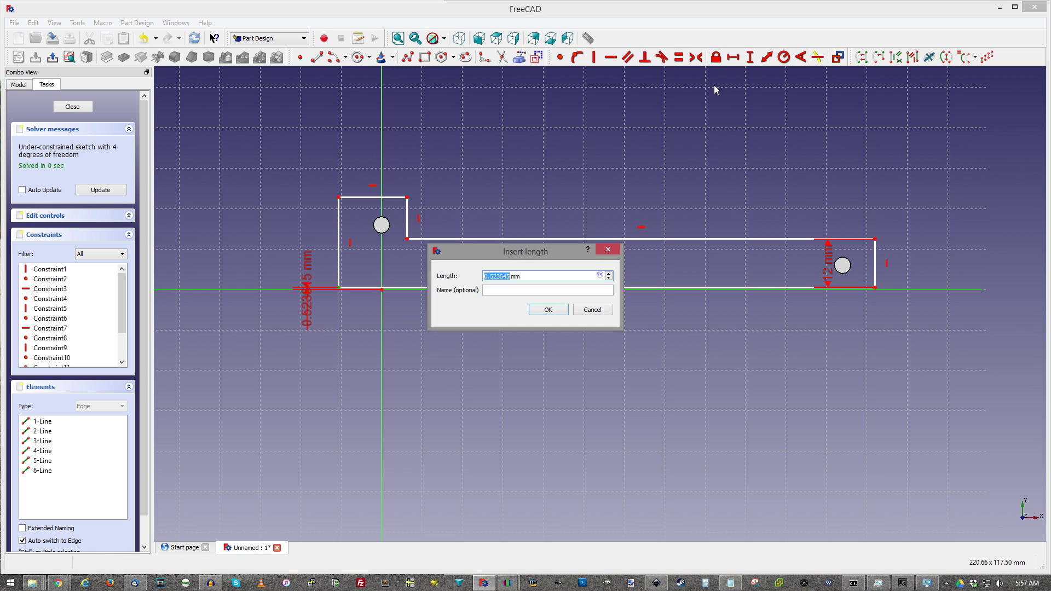
text(0)
key(Return)
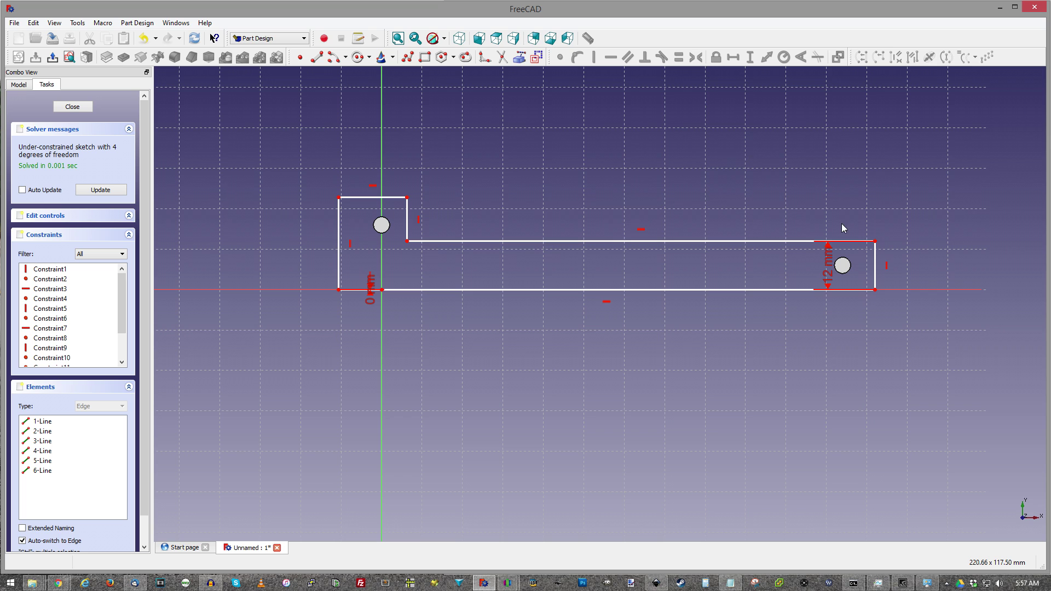
mouse_move(876, 291)
mouse_down()
mouse_move(861, 268)
mouse_move(877, 277)
mouse_move(866, 272)
mouse_up()
middle_drag(866, 273, 899, 263)
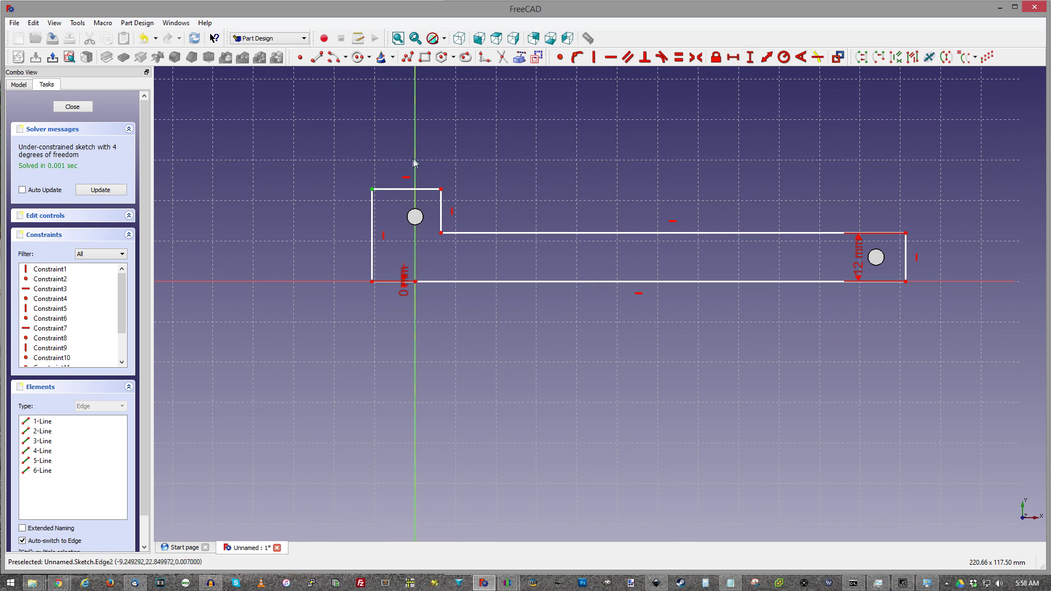
- Add a 6 mm offset from the axis and a 12 mm block width
click(734, 57)
text(6mm)
key(Return)
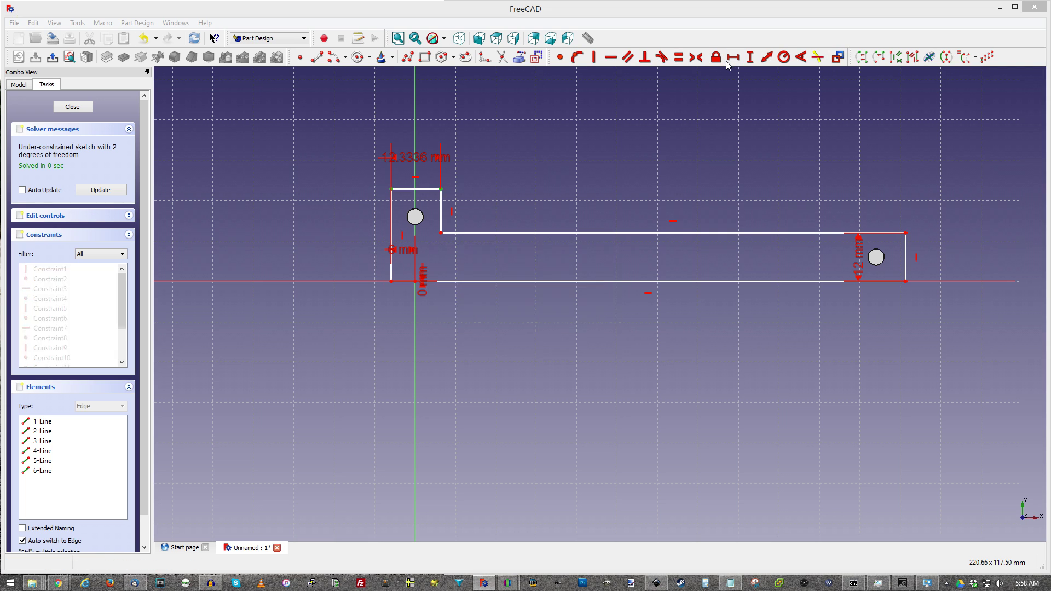
text(12mm)
key(Return)
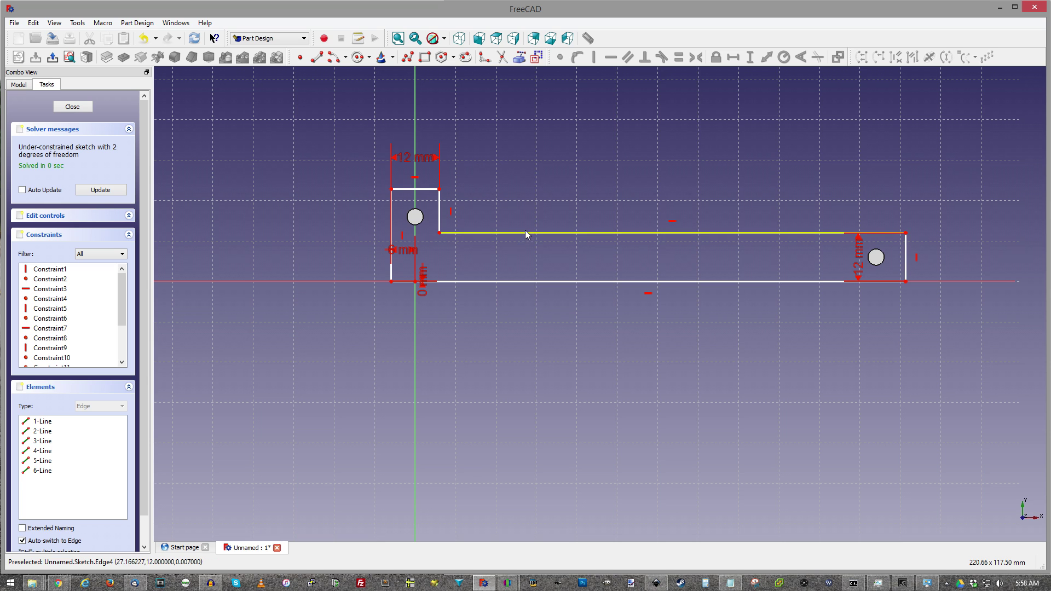
- Dimension the long arm's top edge to 114 mm and close the sketch
mouse_move(525, 232)
mouse_down()
mouse_move(611, 231)
mouse_move(535, 233)
mouse_up()
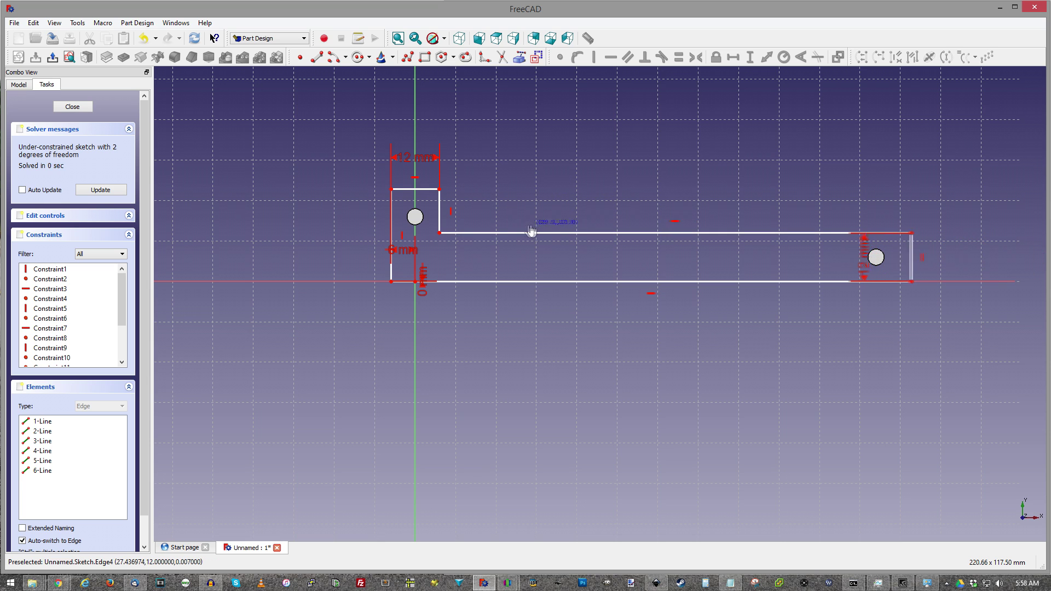
scroll(600, 175, down, 3)
scroll(507, 164, up, 4)
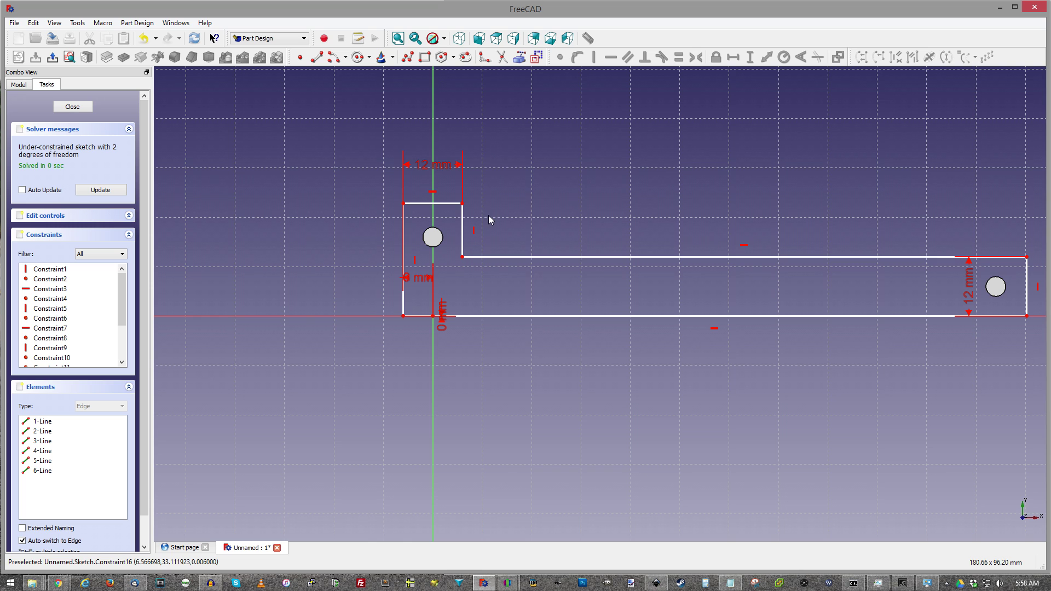
click(513, 260)
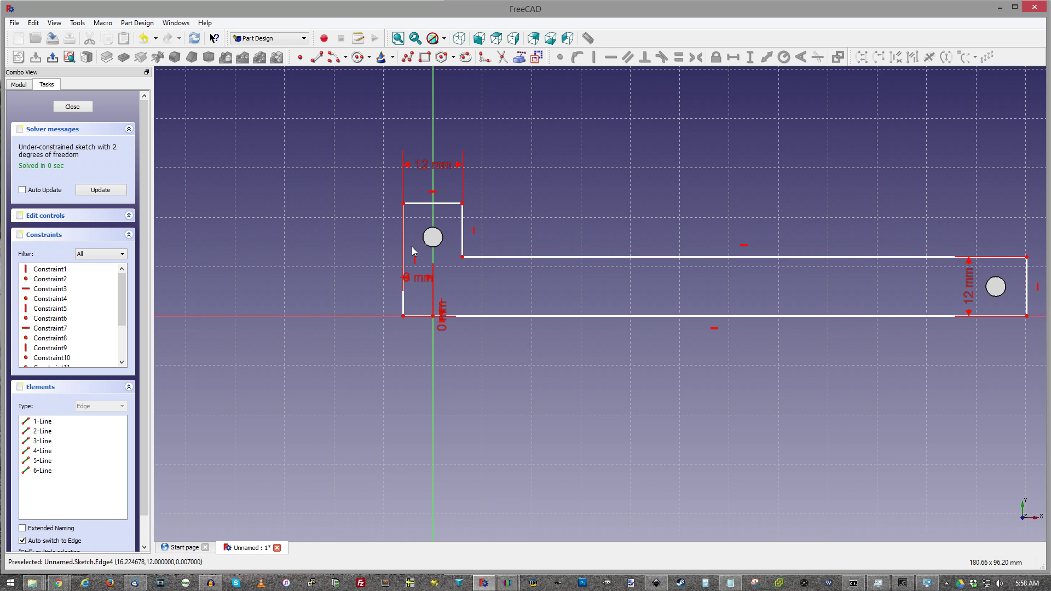
scroll(674, 208, down, 1)
key(shift+h)
key(Return)
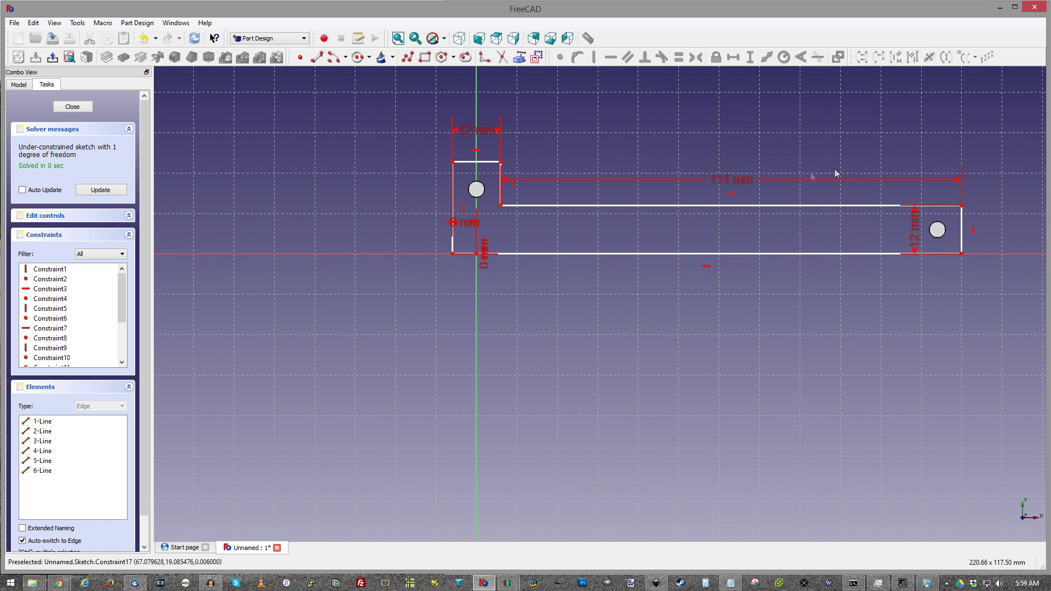
middle_drag(607, 227, 554, 299)
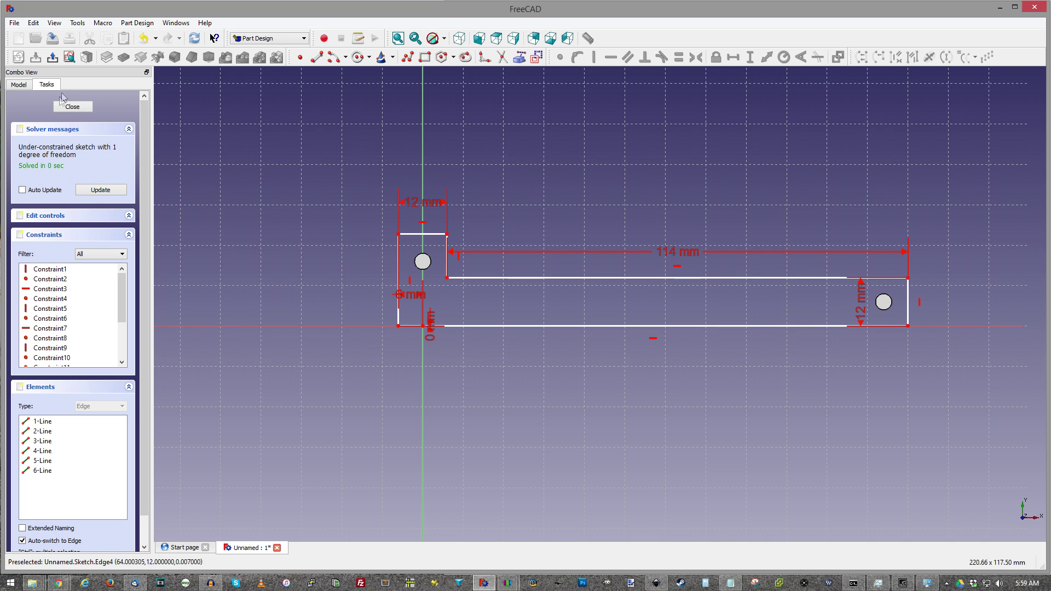
click(72, 107)
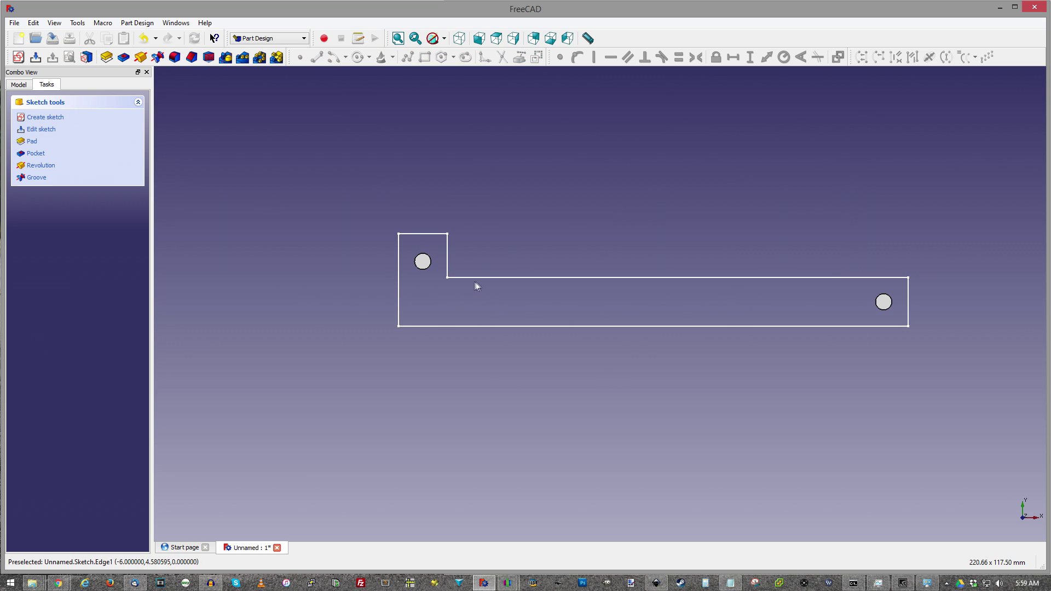
- Pad the L-profile sketch at its default length and view it isometrically
click(32, 141)
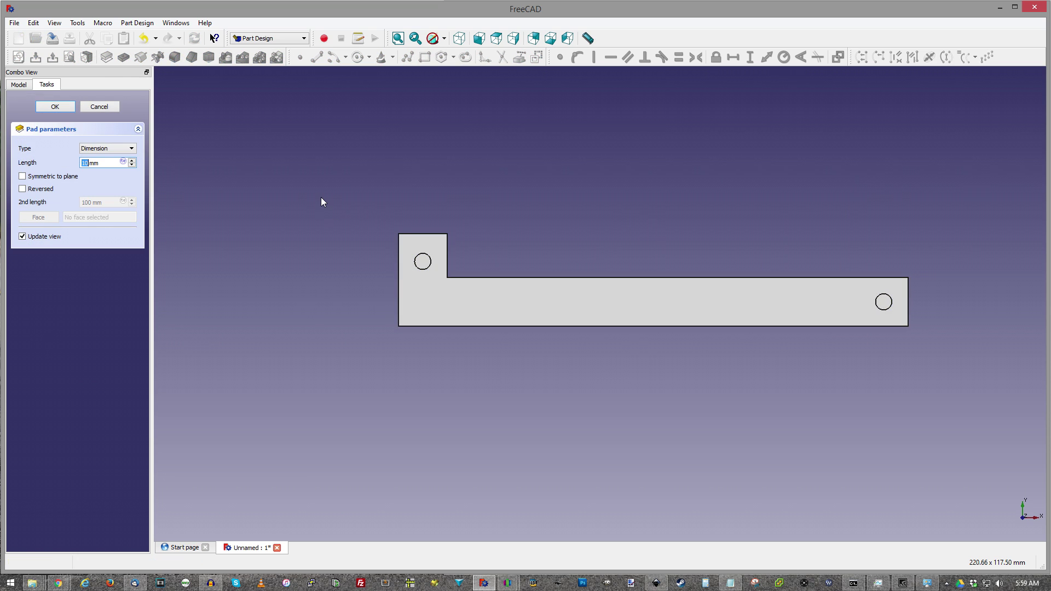
key(Return)
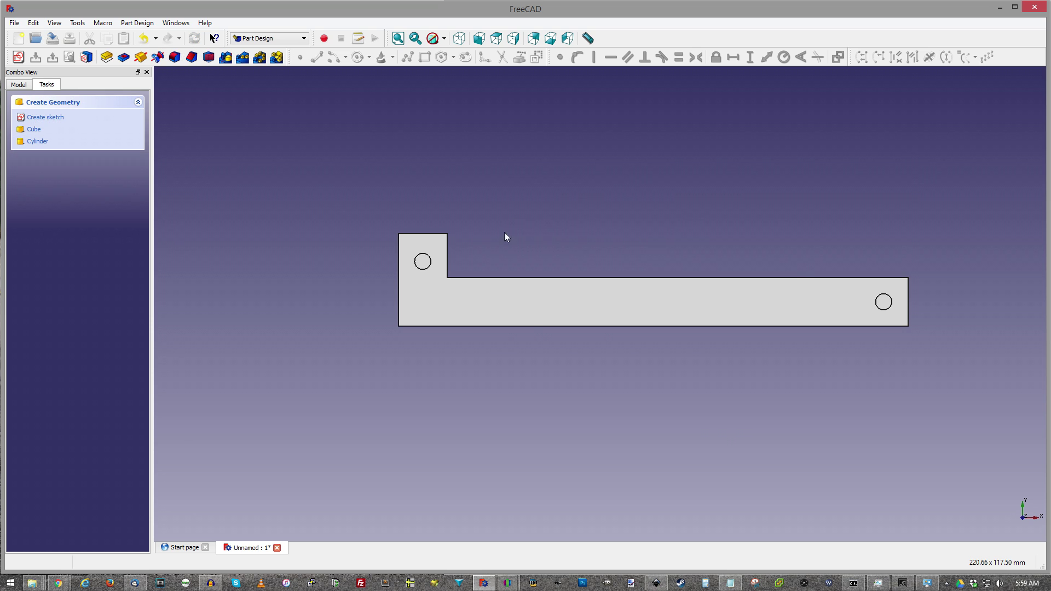
key(0)
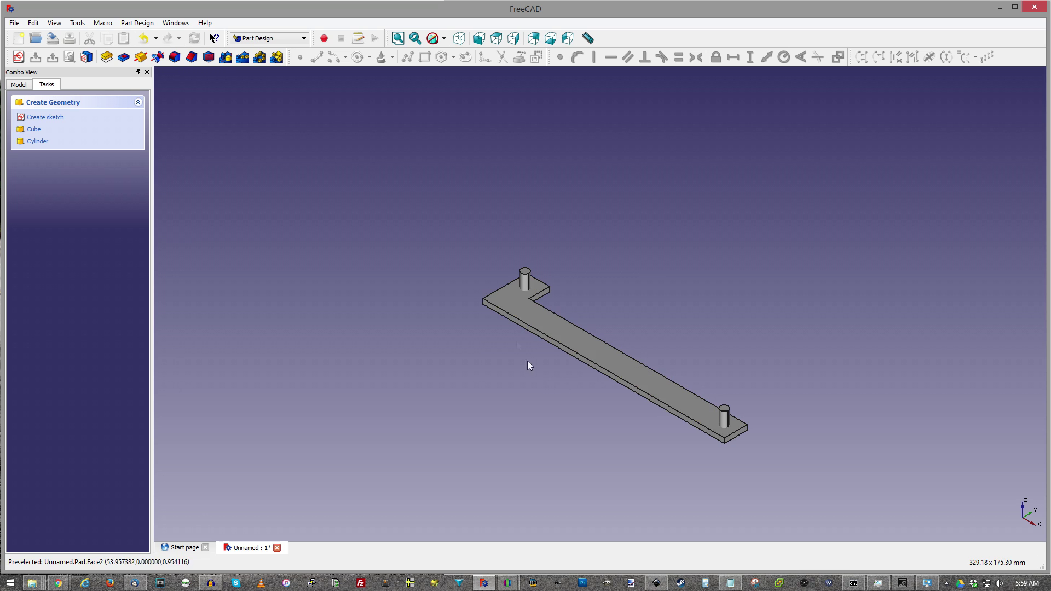
click(268, 38)
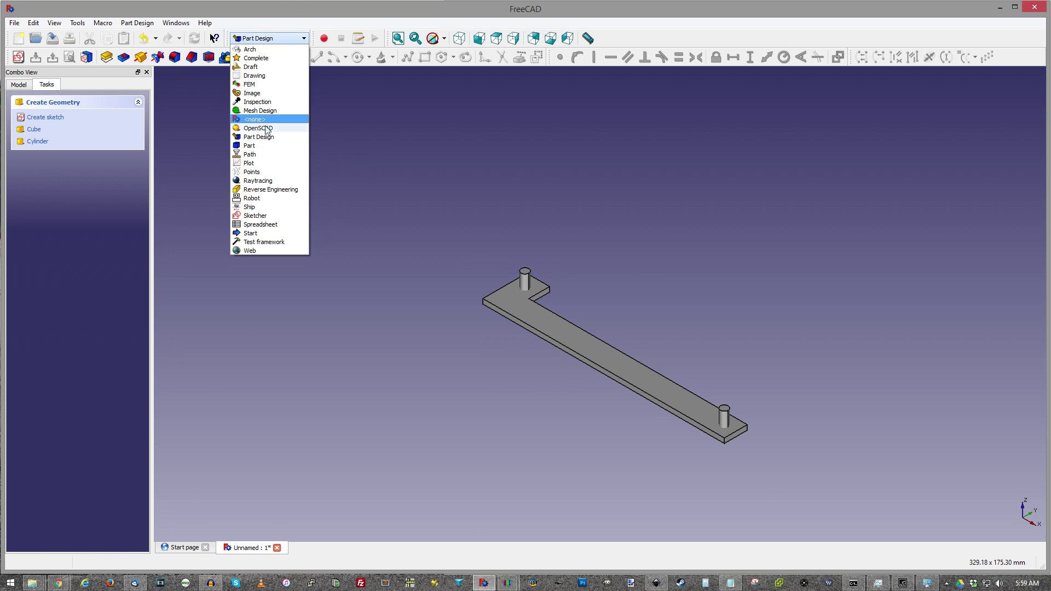
- In the Part workbench, add a Cube and set its Length to 126 mm
click(264, 141)
click(17, 57)
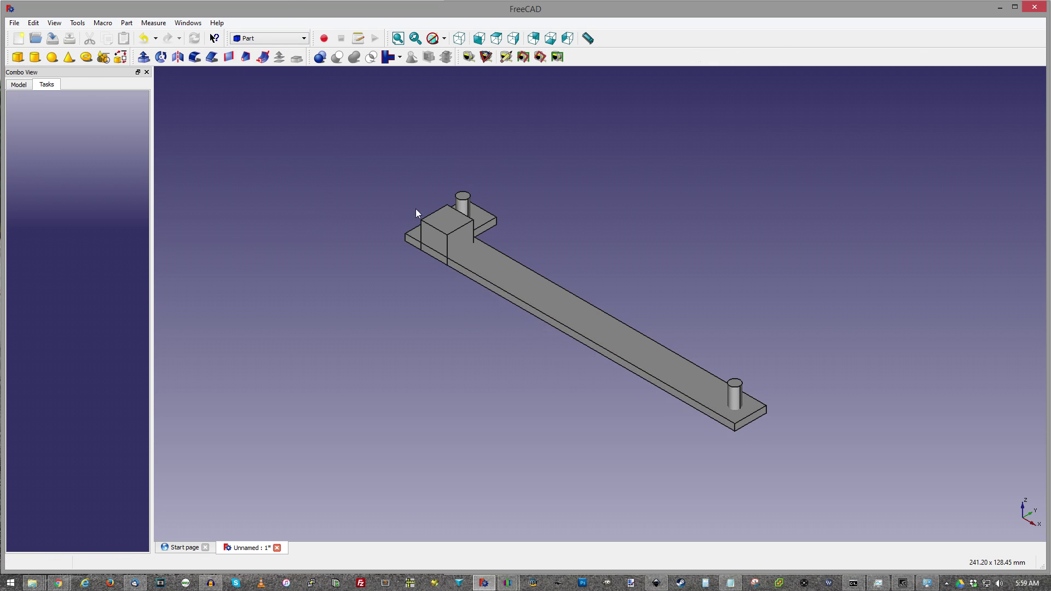
click(29, 86)
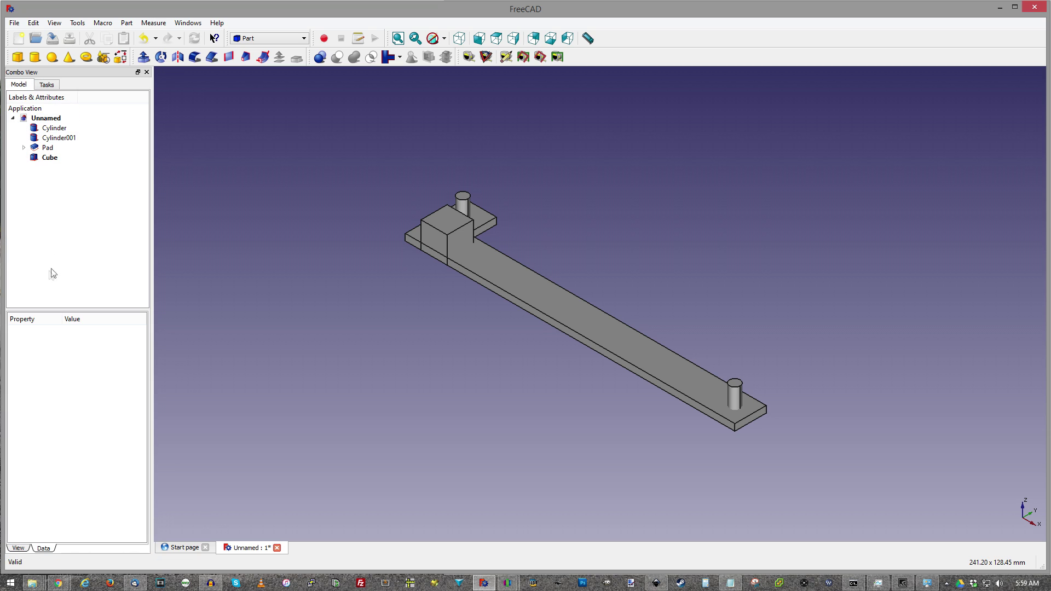
click(48, 158)
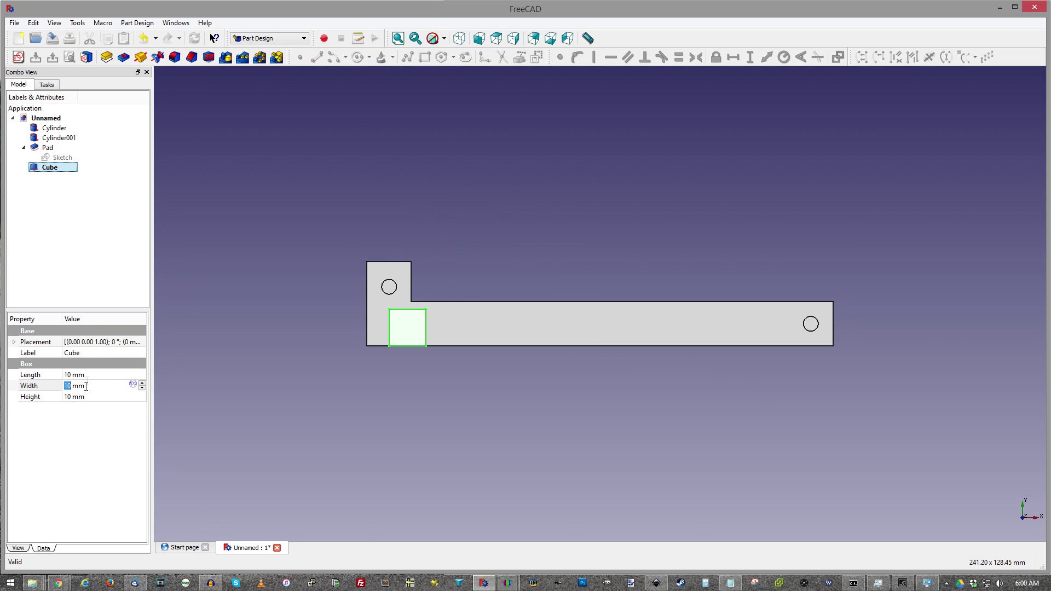
click(71, 378)
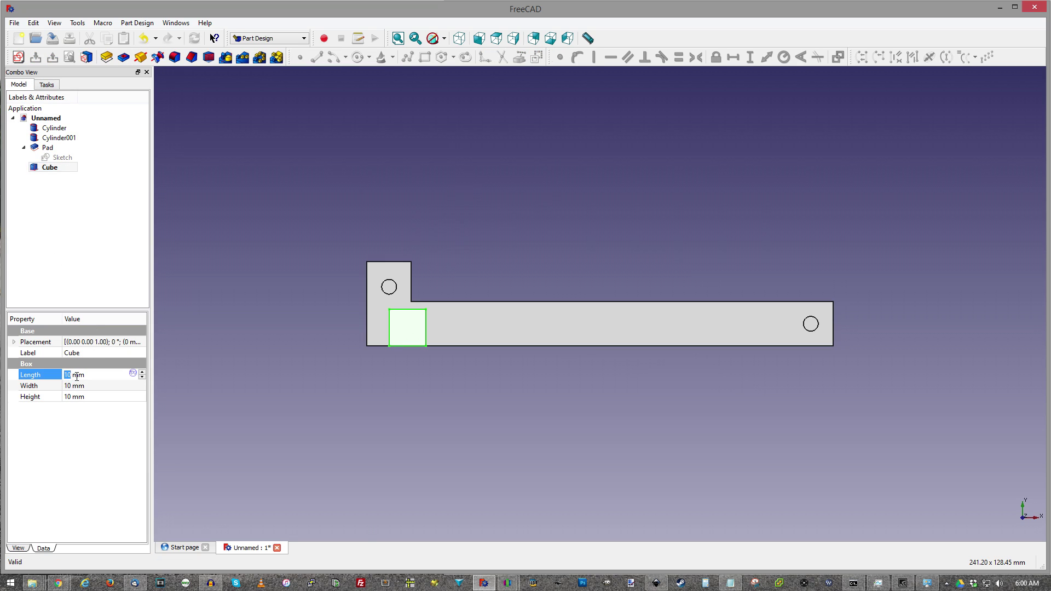
text(126)
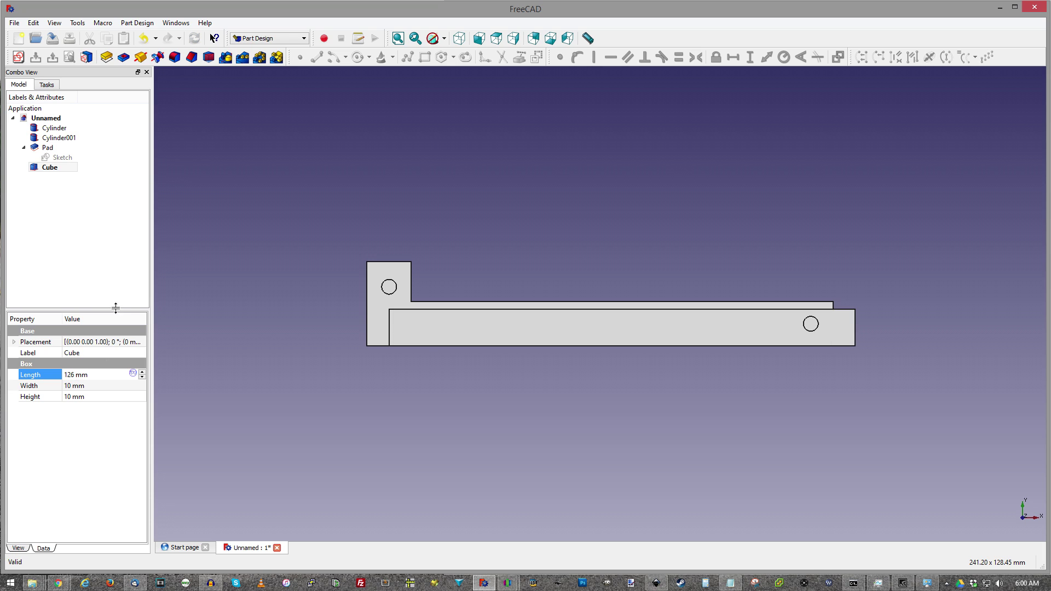
- Move the Cube to x −6 mm and set its Width to 2.5 mm
click(14, 342)
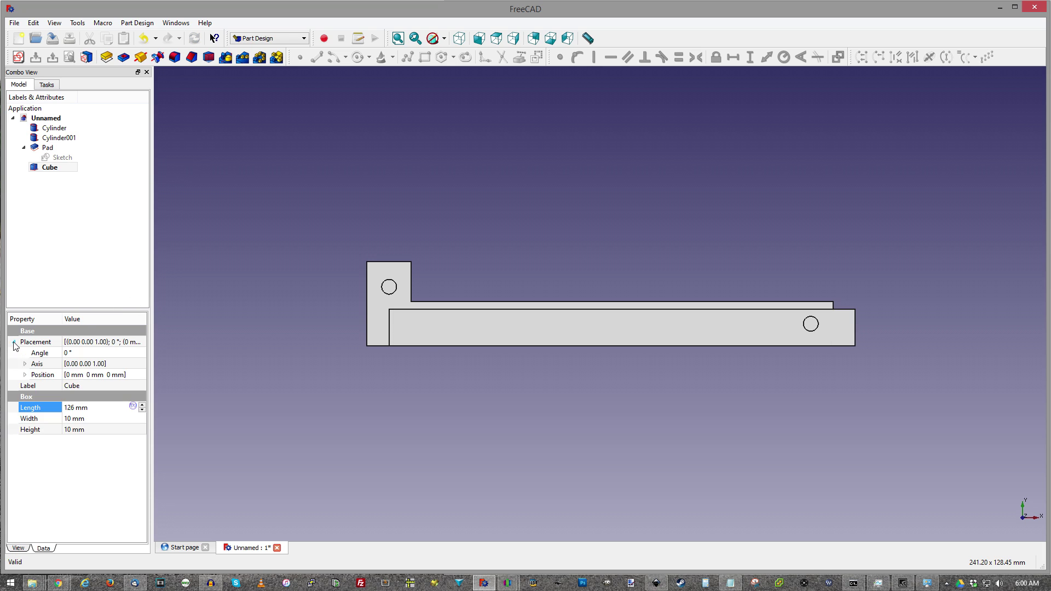
click(24, 364)
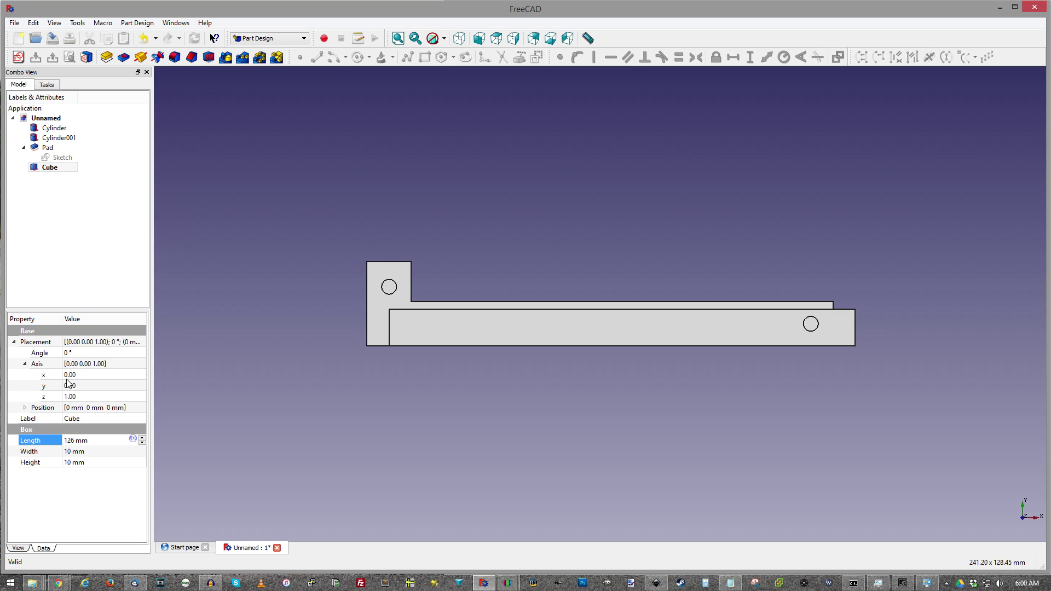
click(24, 408)
click(69, 419)
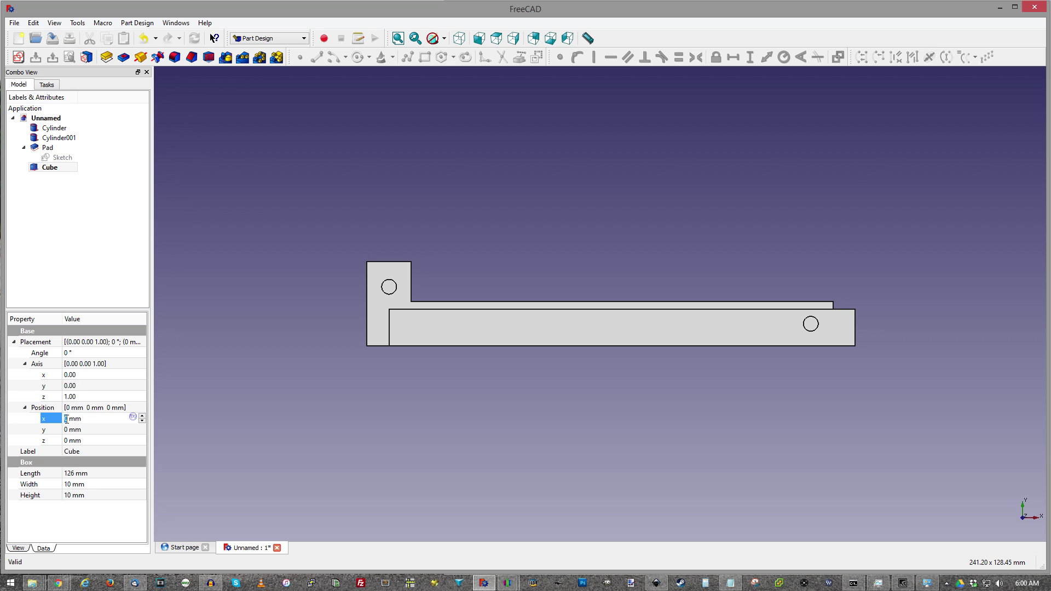
text(-6)
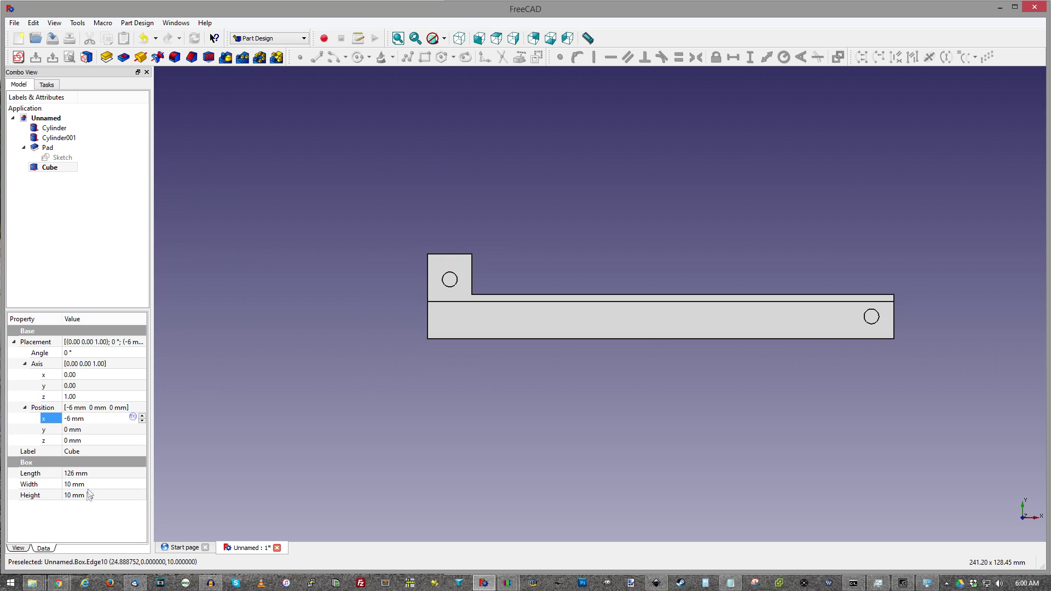
click(69, 485)
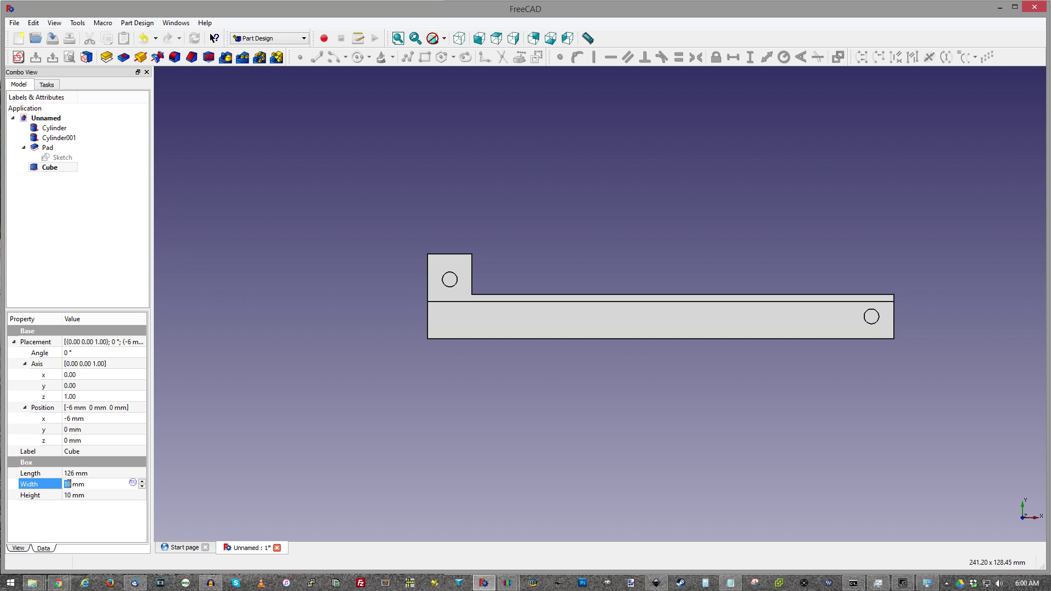
text(25)
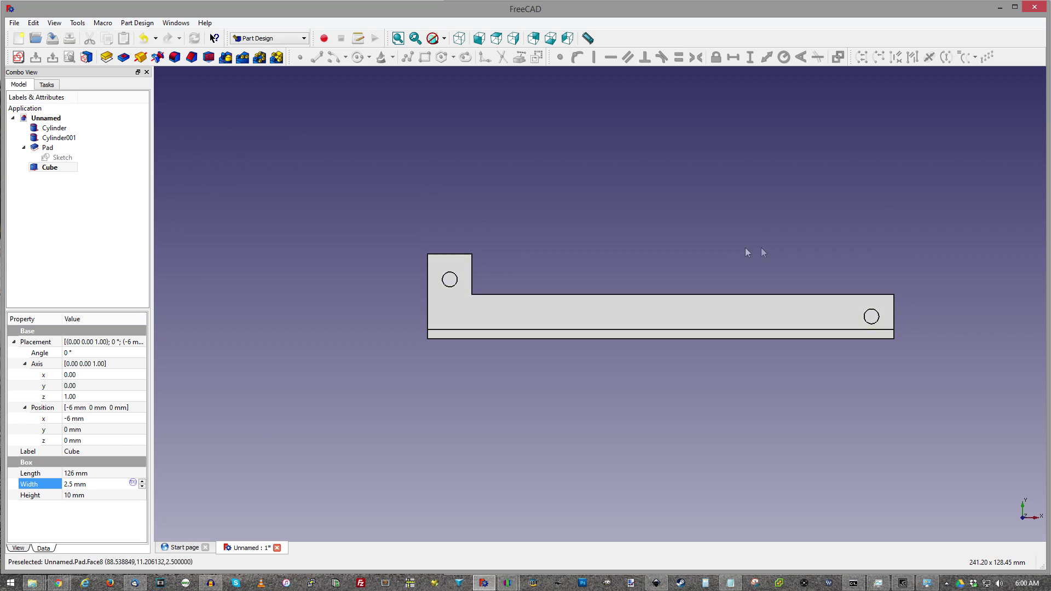
middle_drag(751, 252, 519, 214)
scroll(520, 214, up, 5)
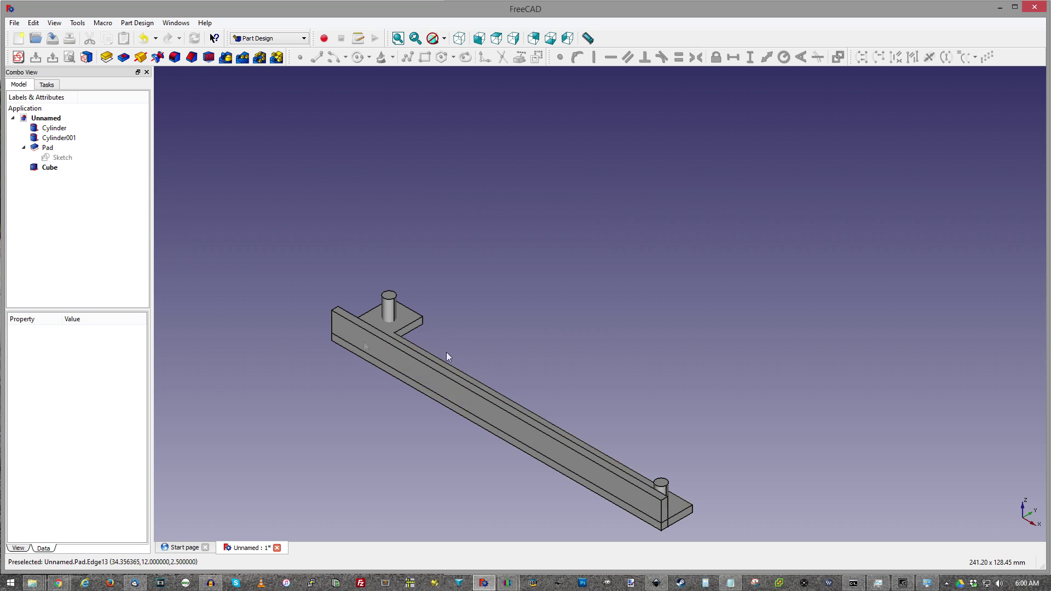
- Set the Cube's Height value to 2.5 mm
click(54, 169)
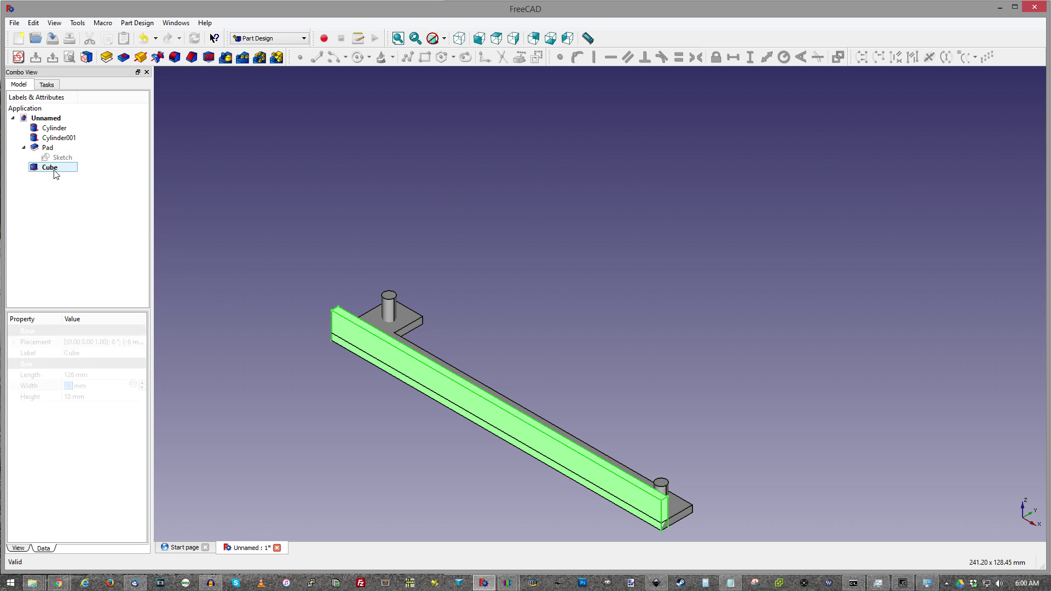
click(69, 397)
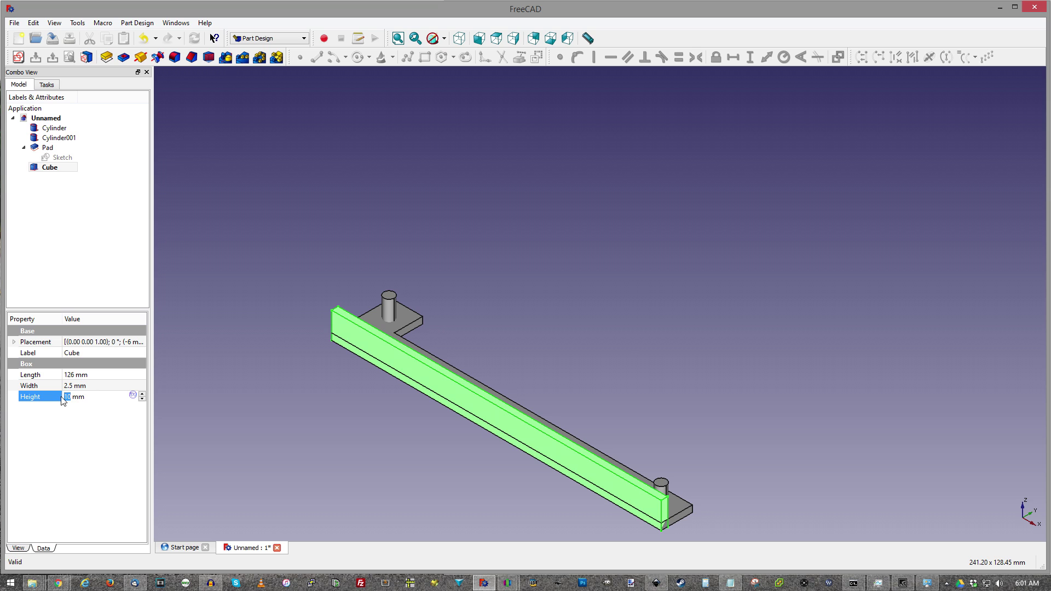
text(2.5)
- Check the wall against the plate in top and isometric views
click(62, 157)
key(2)
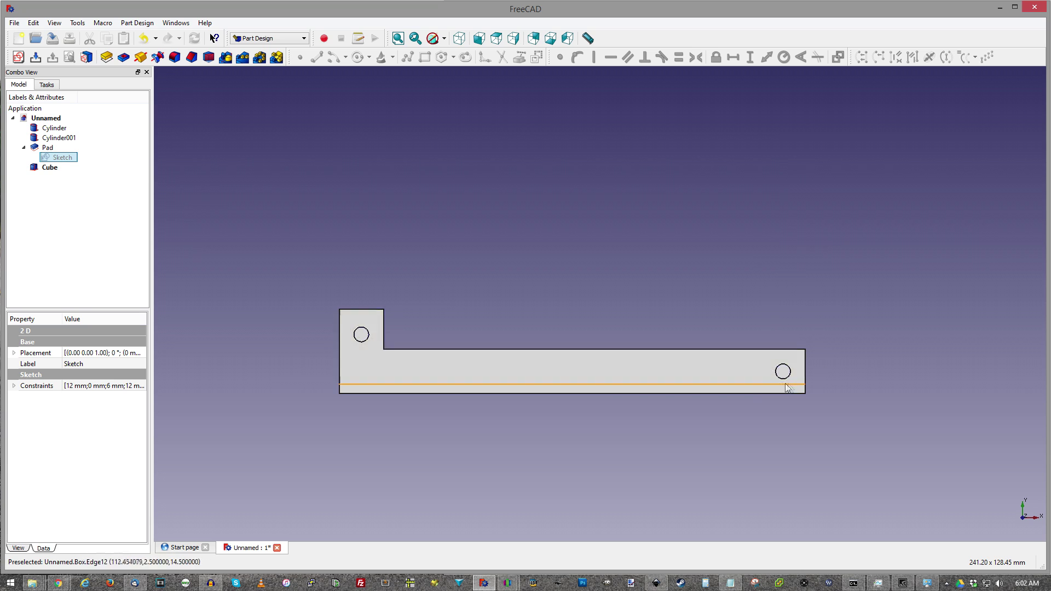
scroll(706, 211, down, 4)
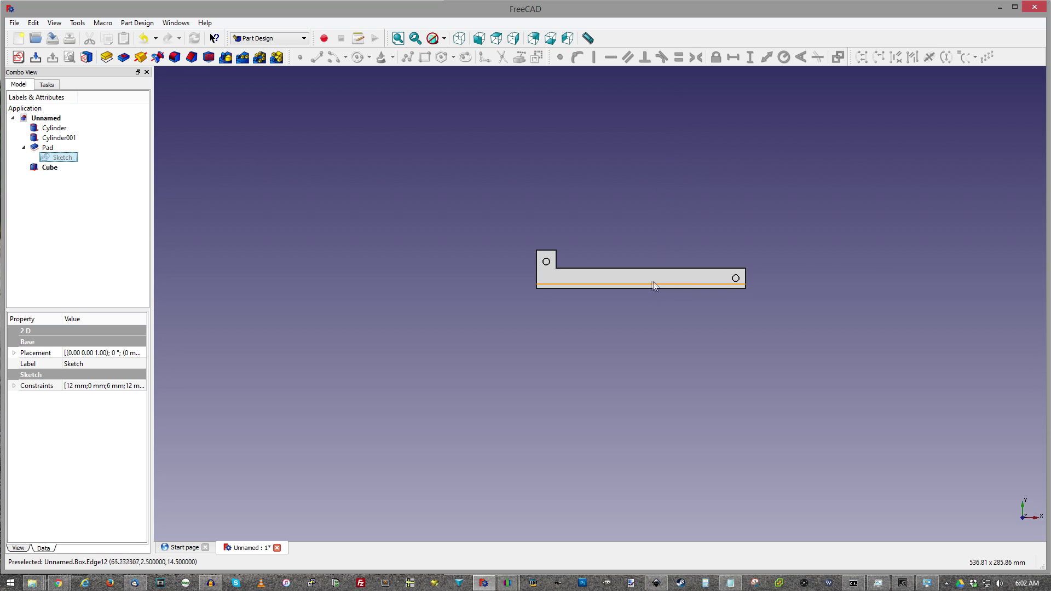
key(0)
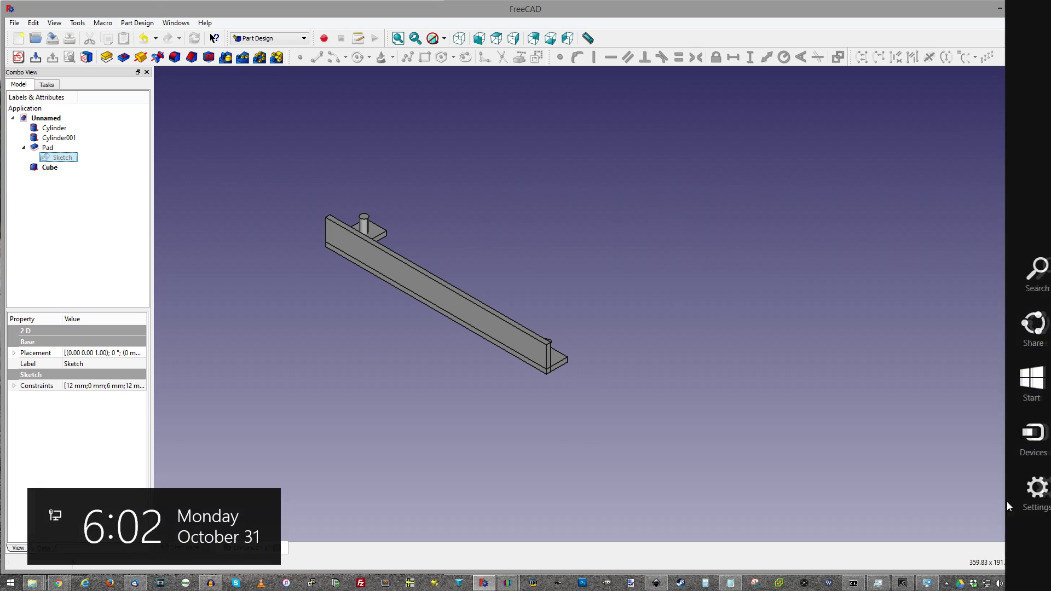
click(257, 38)
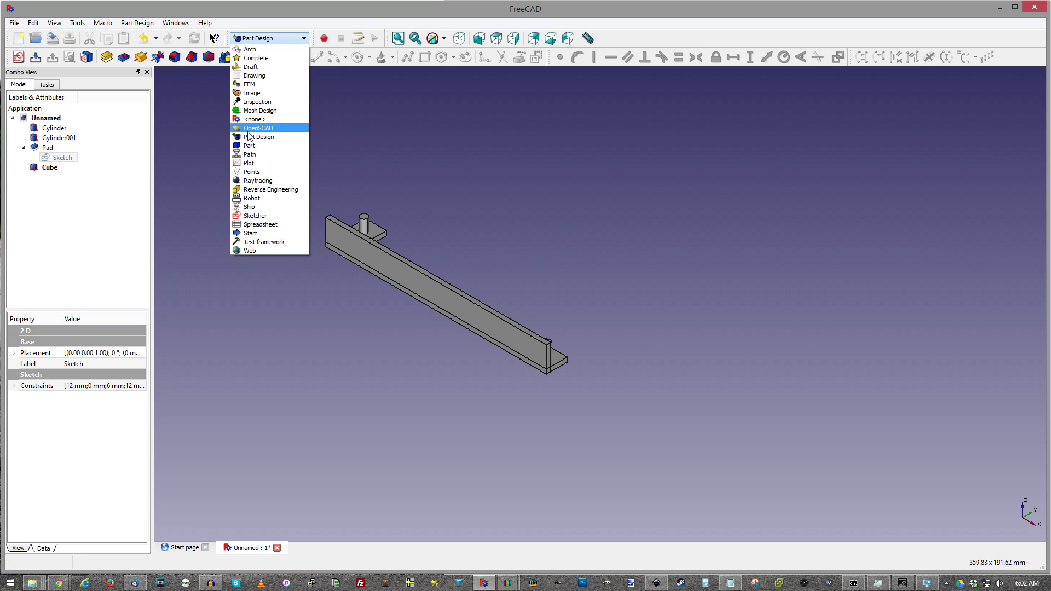
- In Part Design, start a new sketch on the XZ plane
click(254, 136)
click(18, 57)
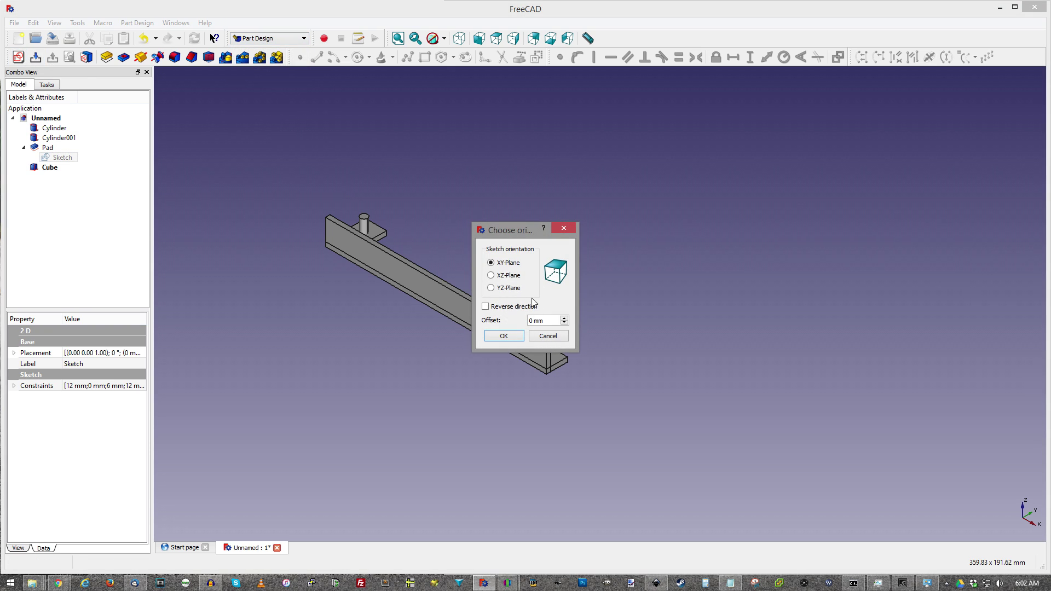
click(506, 277)
click(503, 335)
scroll(662, 274, up, 3)
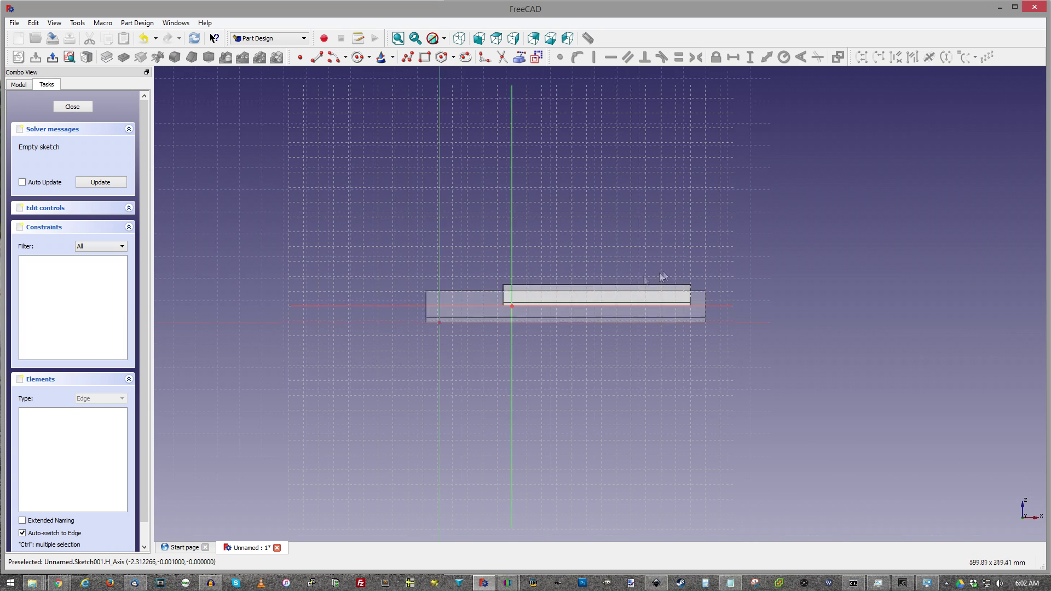
- Draw a closed four-line outline with a slanted left edge
click(317, 57)
click(731, 296)
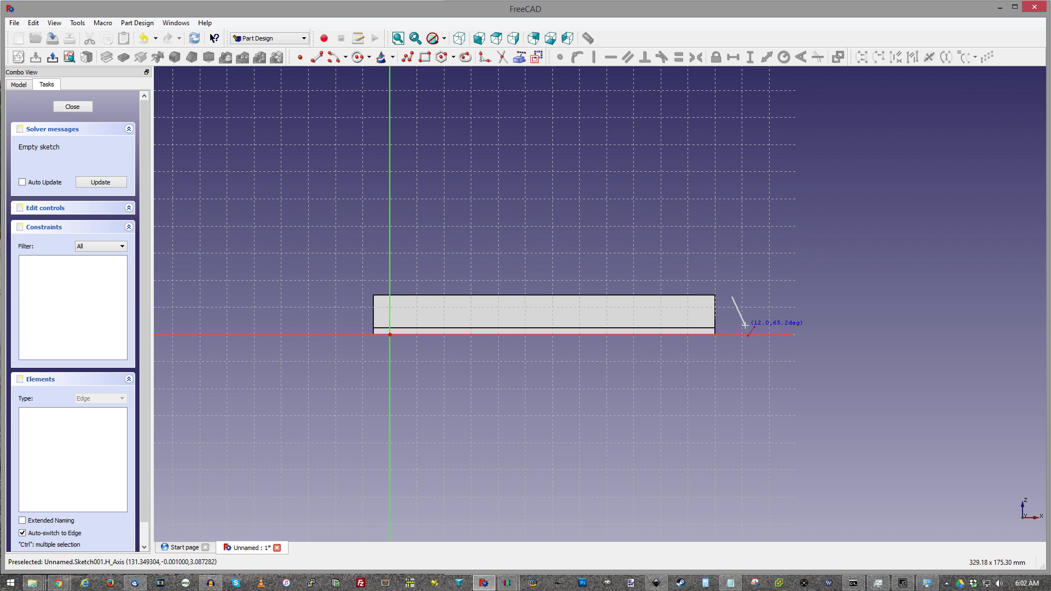
click(760, 325)
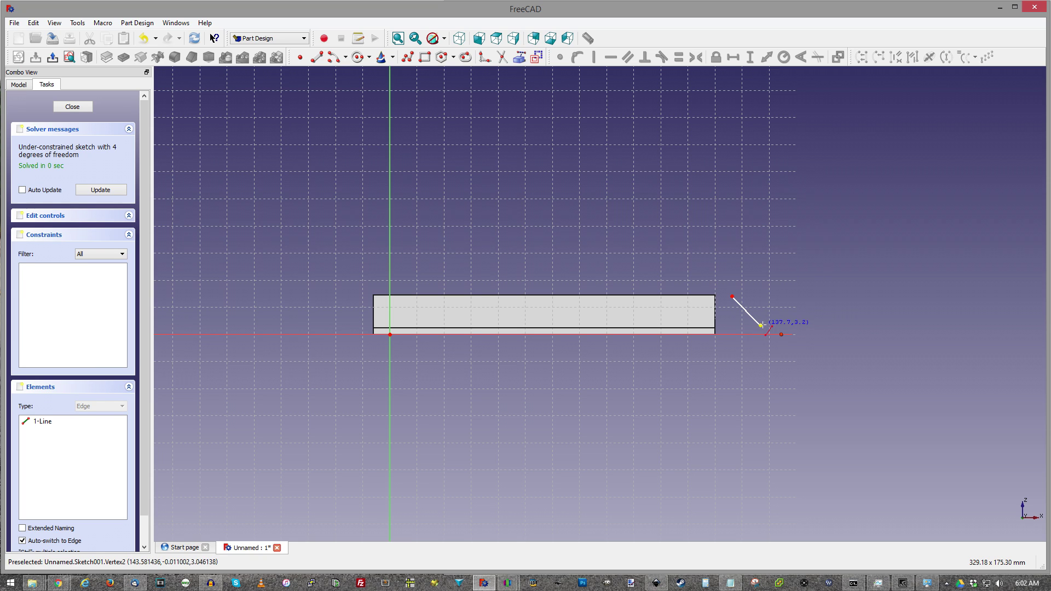
click(814, 326)
click(814, 294)
click(732, 296)
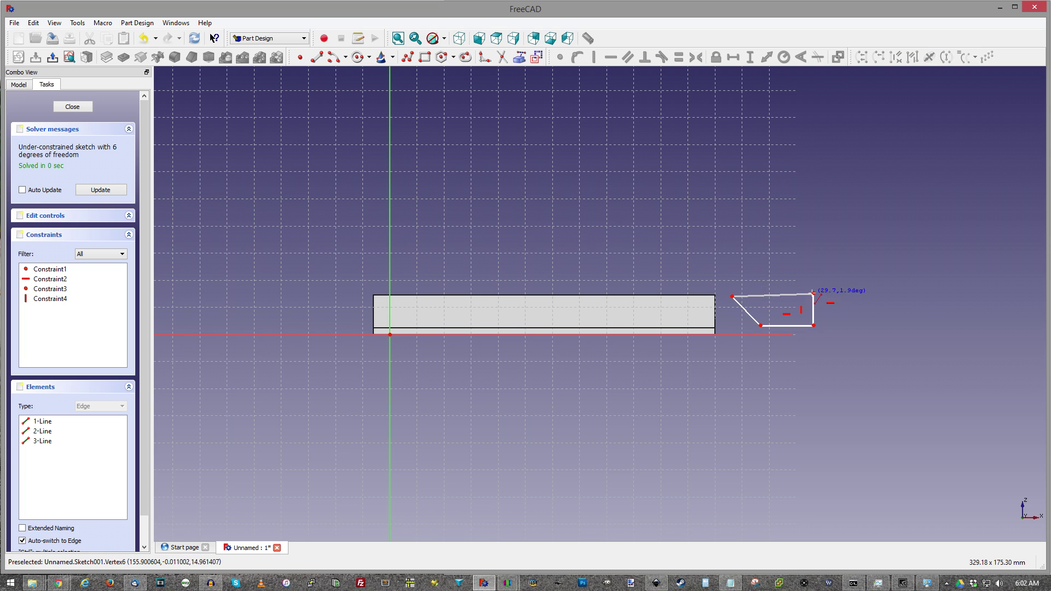
right_click(814, 297)
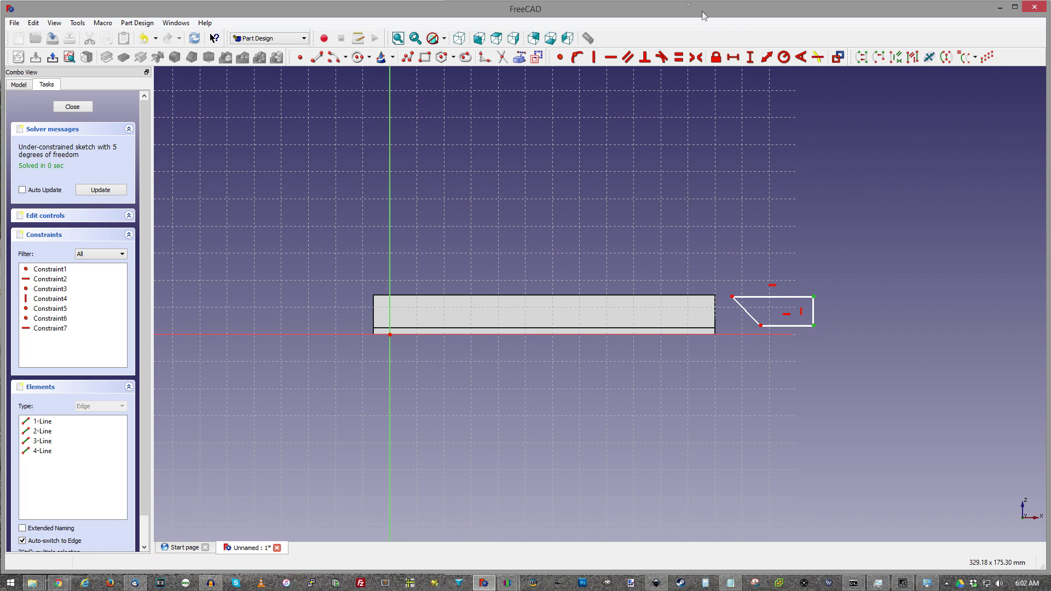
- Constrain the profile to 12 mm high with a 45° slanted edge
click(753, 61)
text(12)
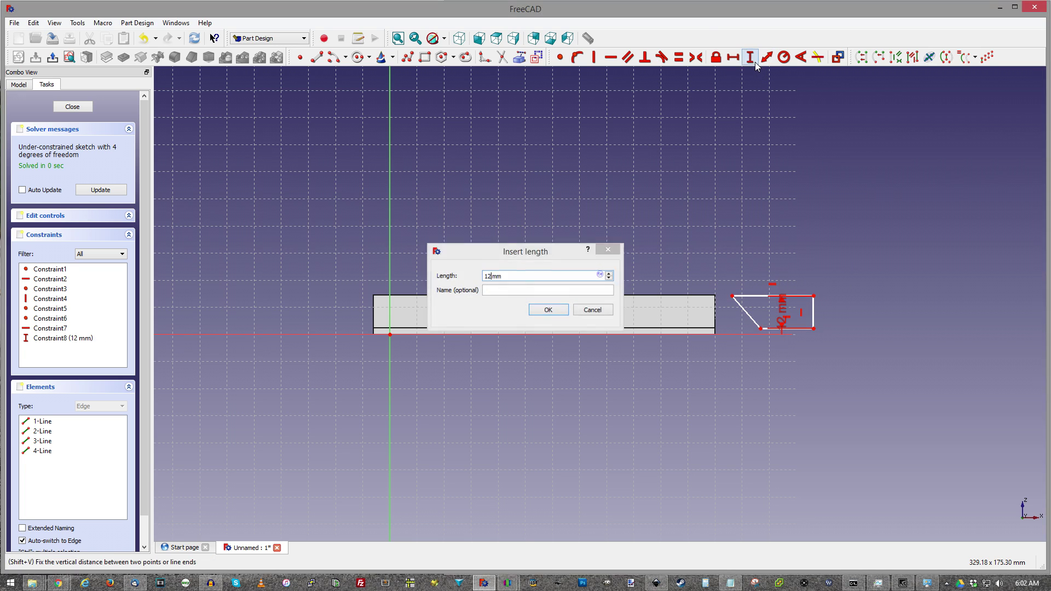
key(Return)
drag(787, 317, 847, 316)
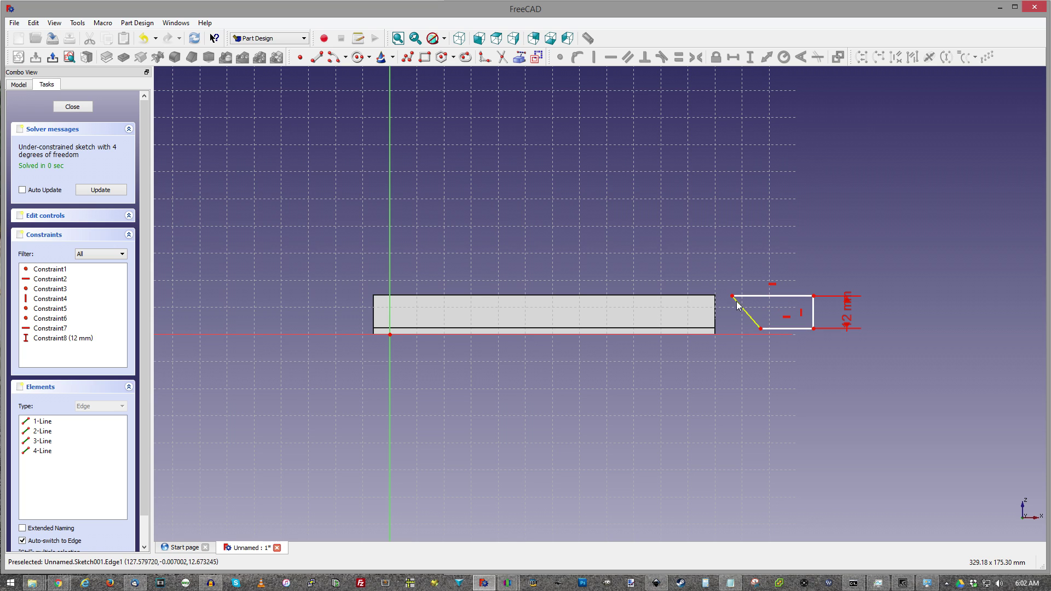
click(747, 296)
click(741, 305)
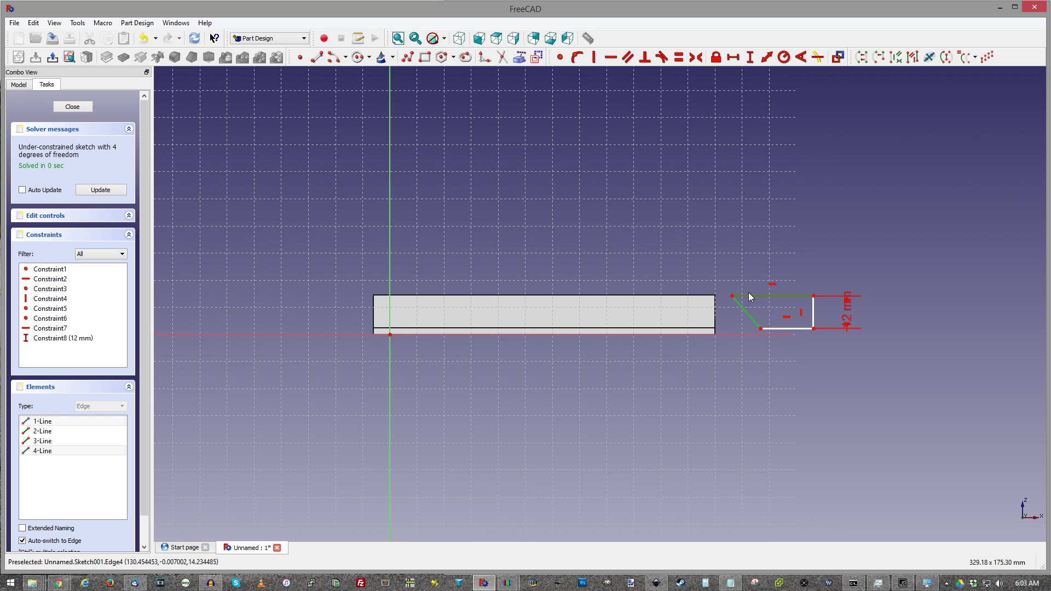
click(800, 57)
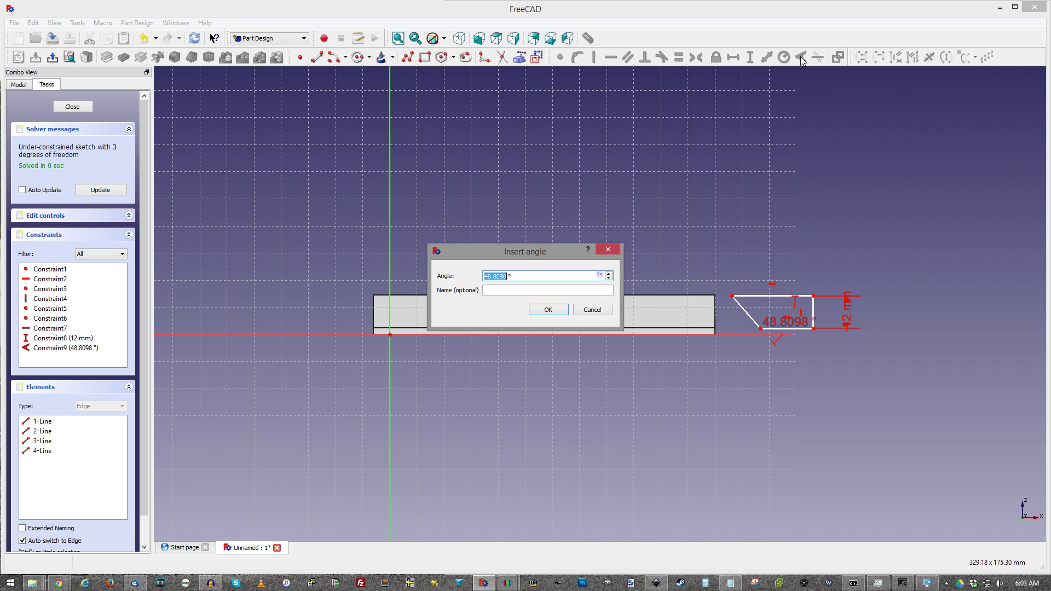
text(45)
key(Return)
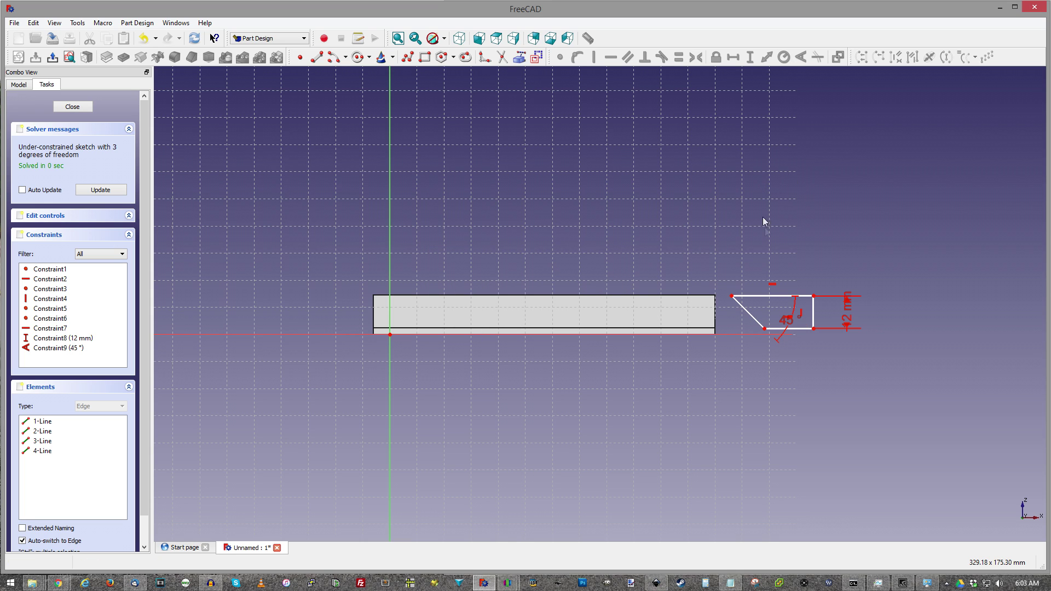
- Set the bottom corners 12 mm apart horizontally and close the sketch
click(765, 329)
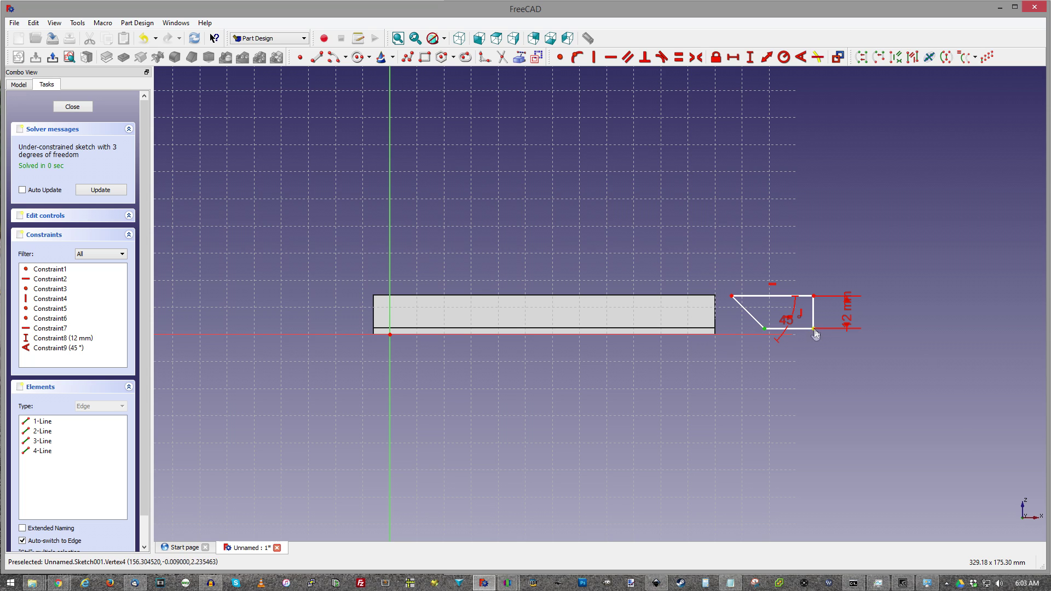
click(815, 329)
click(733, 57)
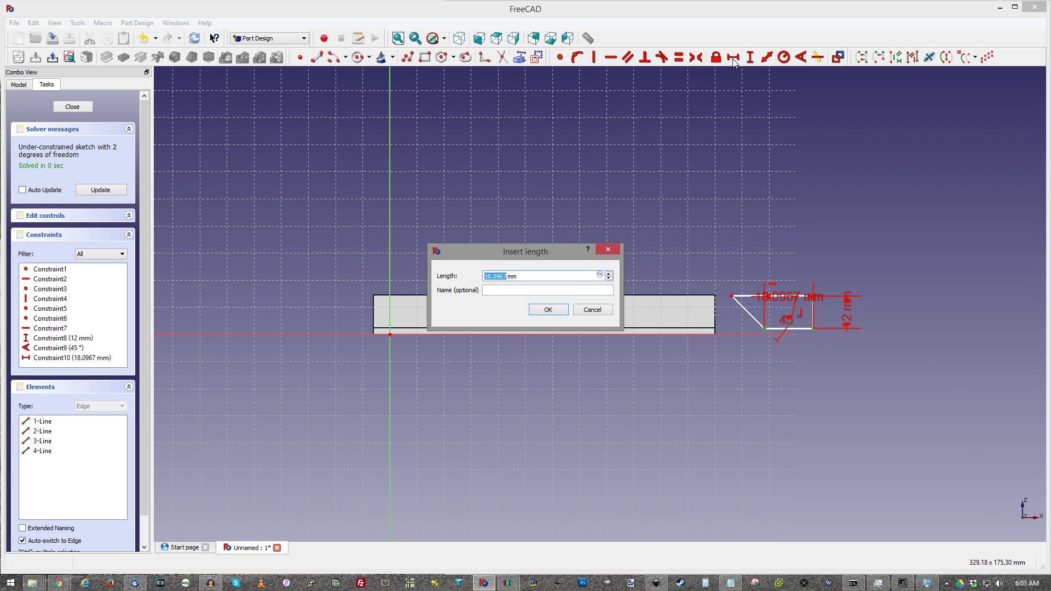
text(12)
key(Return)
click(72, 106)
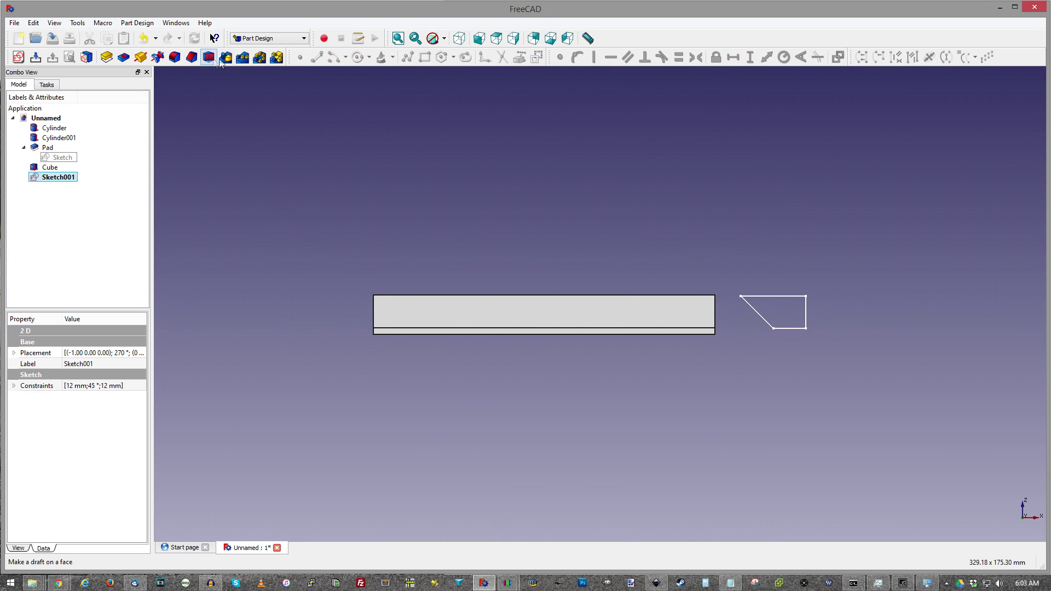
- Pad the triangular sketch at its default length and view the result isometrically
click(108, 58)
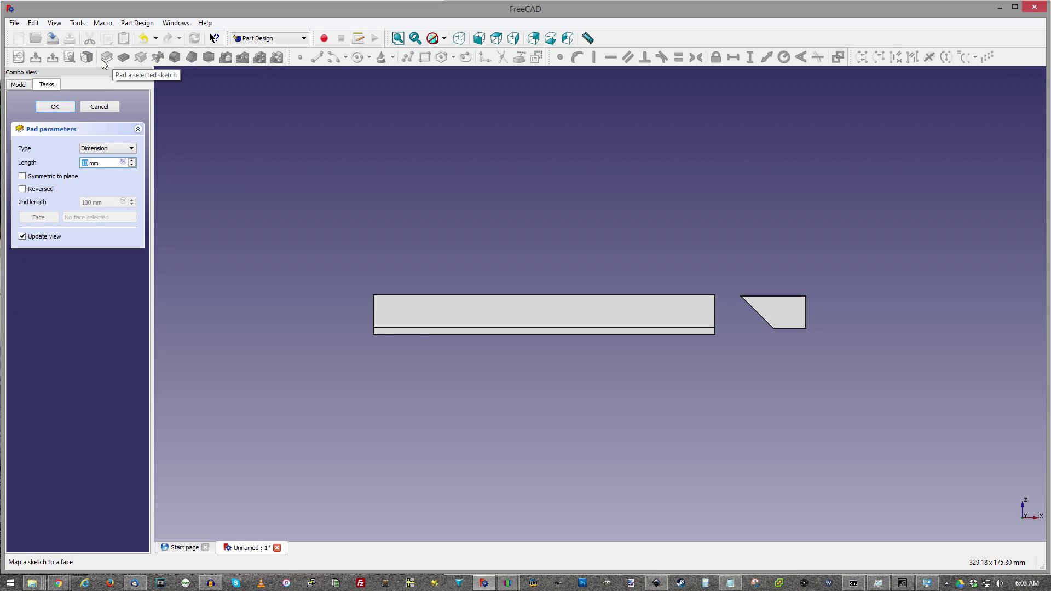
click(56, 107)
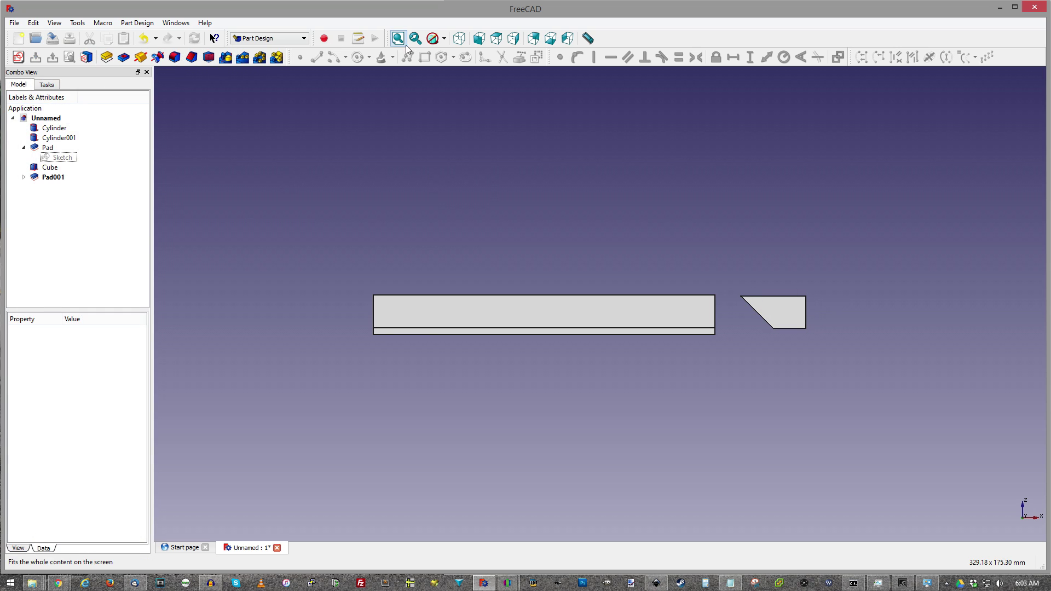
click(460, 38)
middle_drag(461, 42, 744, 307)
scroll(744, 304, down, 5)
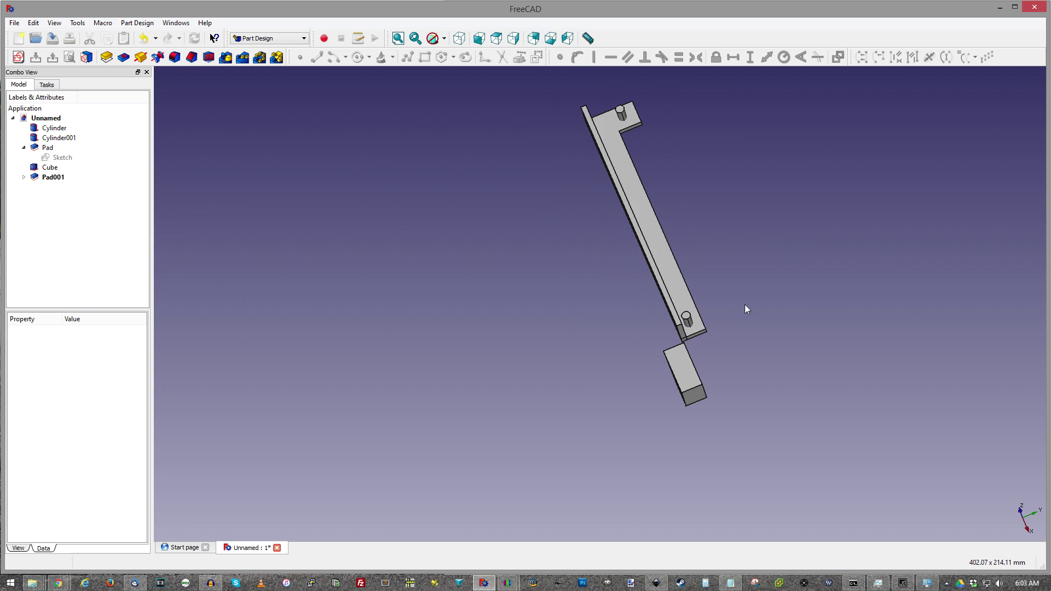
- Set Sketch001's placement y position to 5 mm and reopen the sketch for editing
click(43, 177)
click(44, 186)
double_click(67, 408)
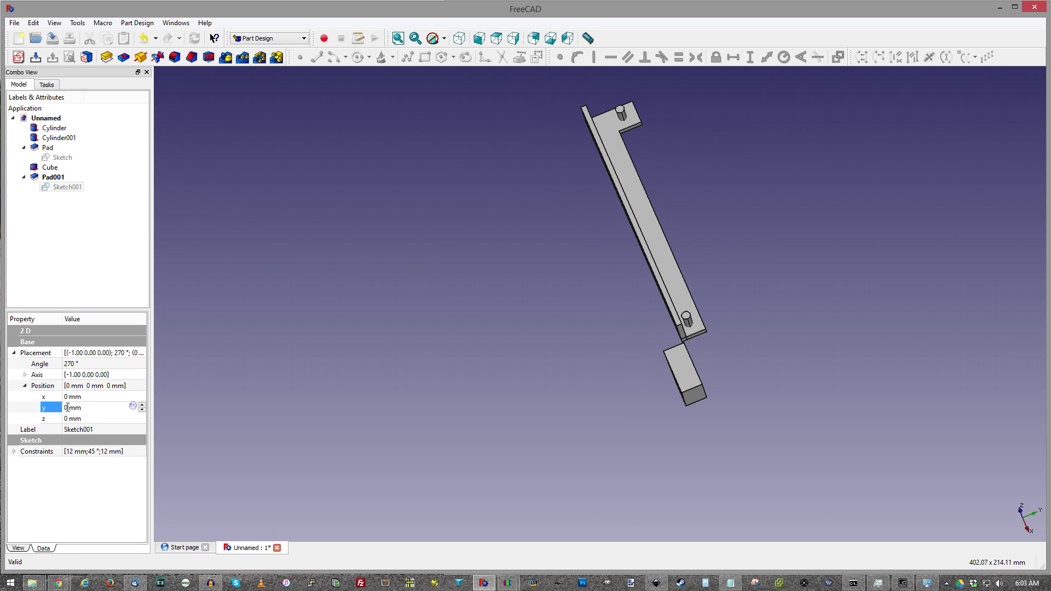
text(5)
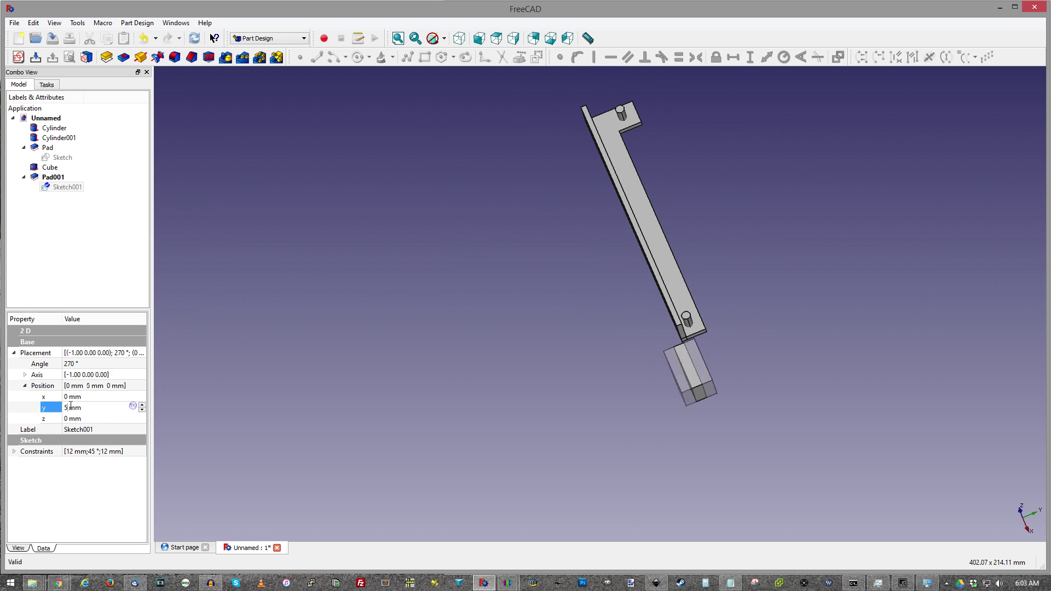
double_click(707, 377)
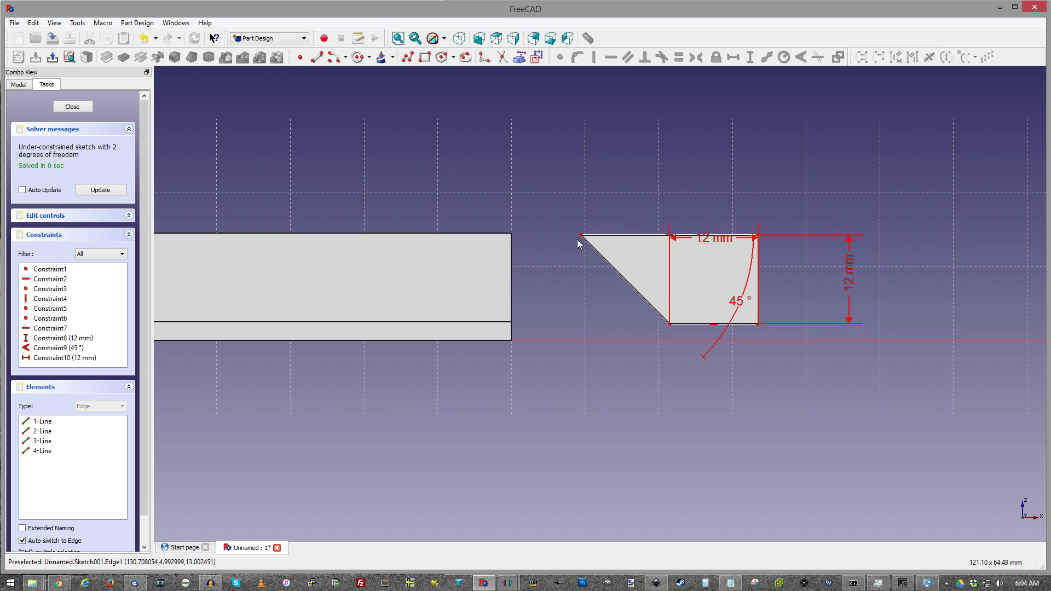
- Add a 120 mm horizontal distance constraint to Sketch001 and reopen the 12 mm dimension
scroll(672, 327, down, 6)
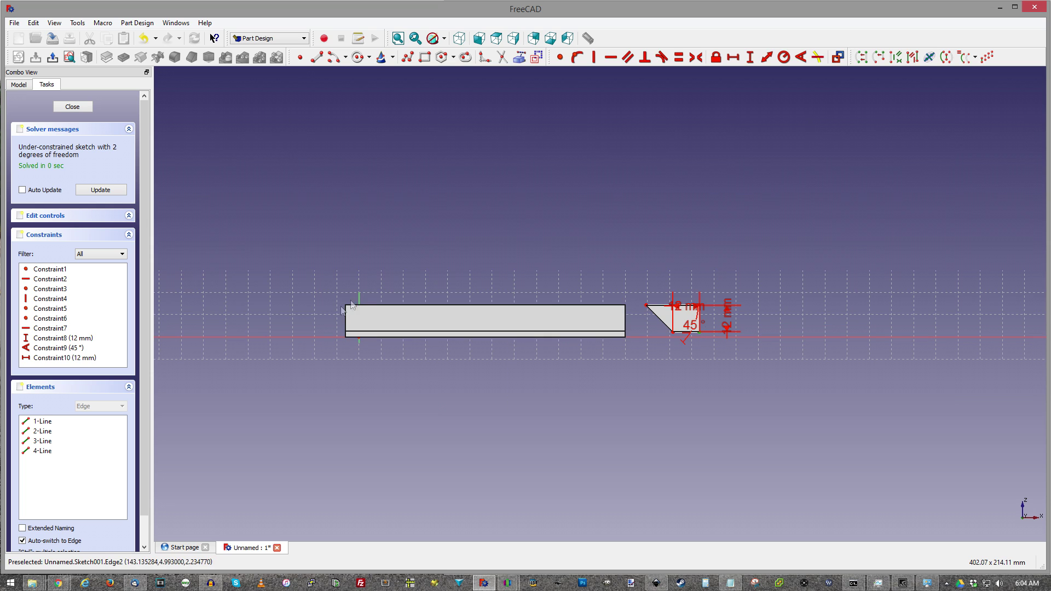
click(735, 58)
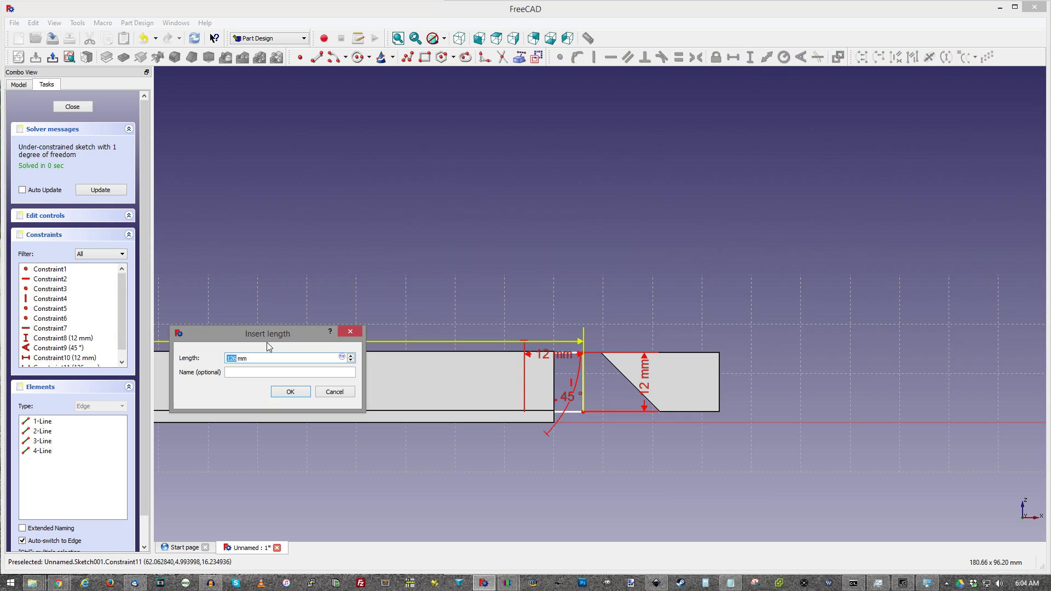
text(120)
key(Return)
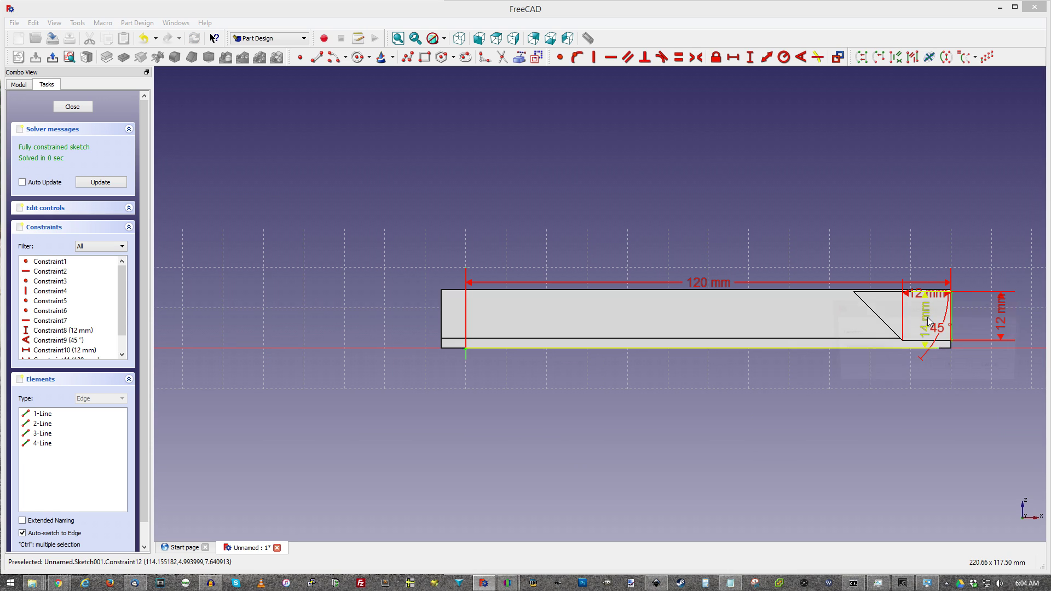
double_click(934, 295)
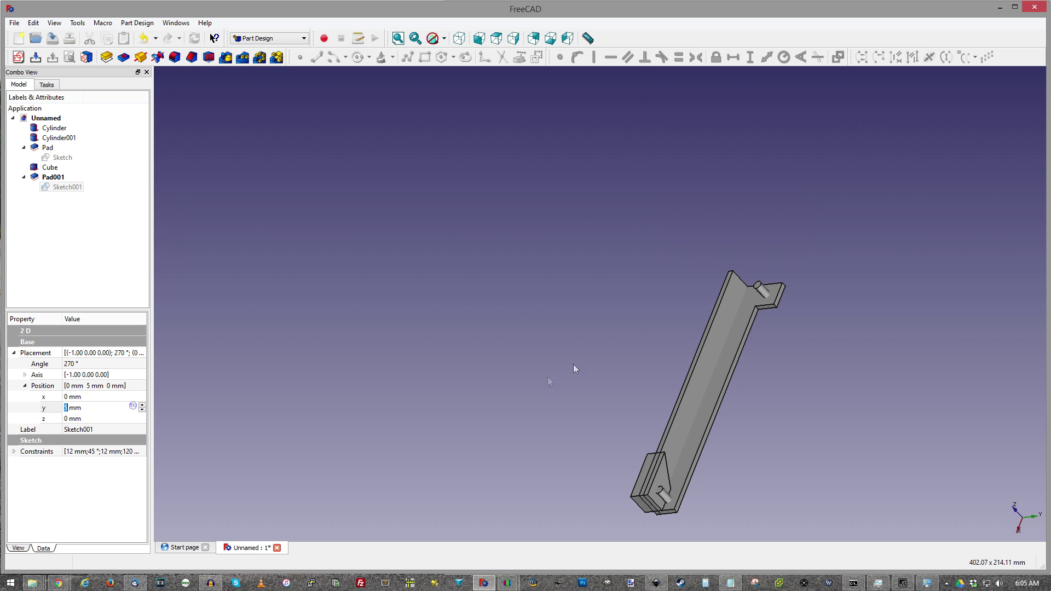
- Switch to the Part workbench and fuse the Cube and Pad into Fusion
scroll(671, 540, up, 5)
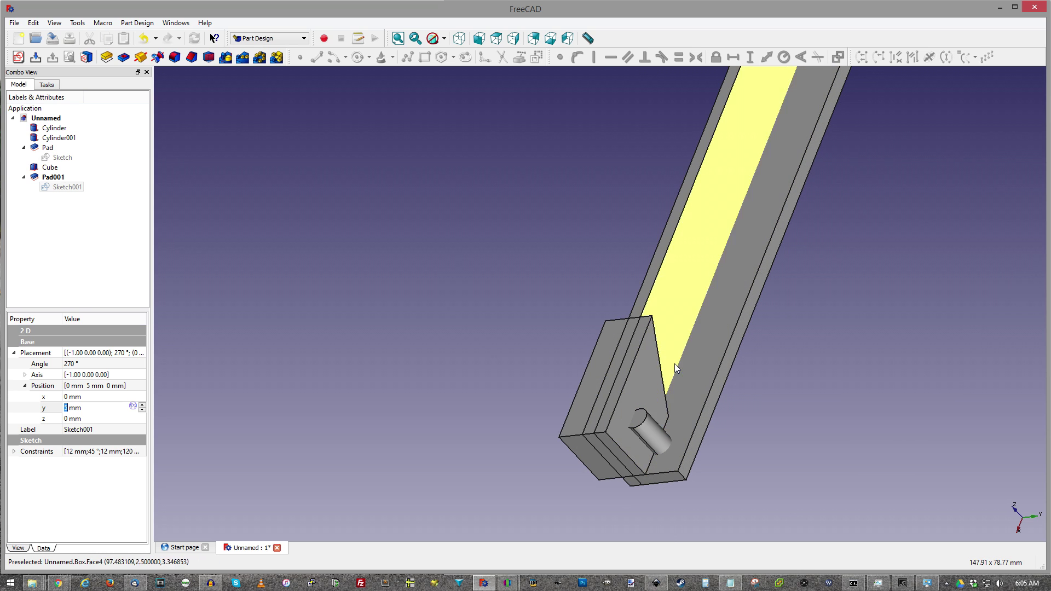
scroll(653, 404, down, 6)
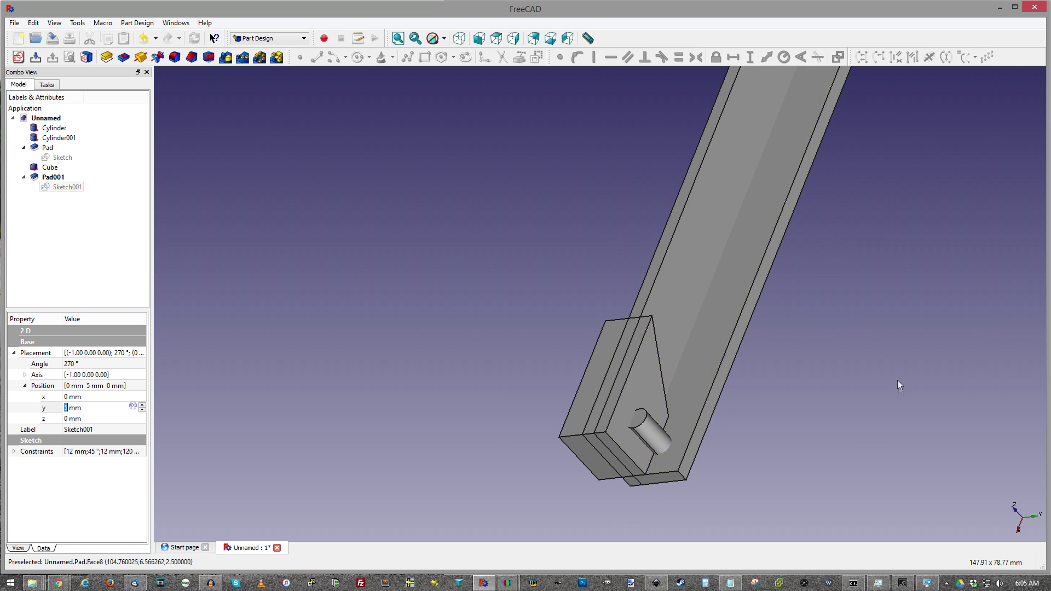
click(50, 167)
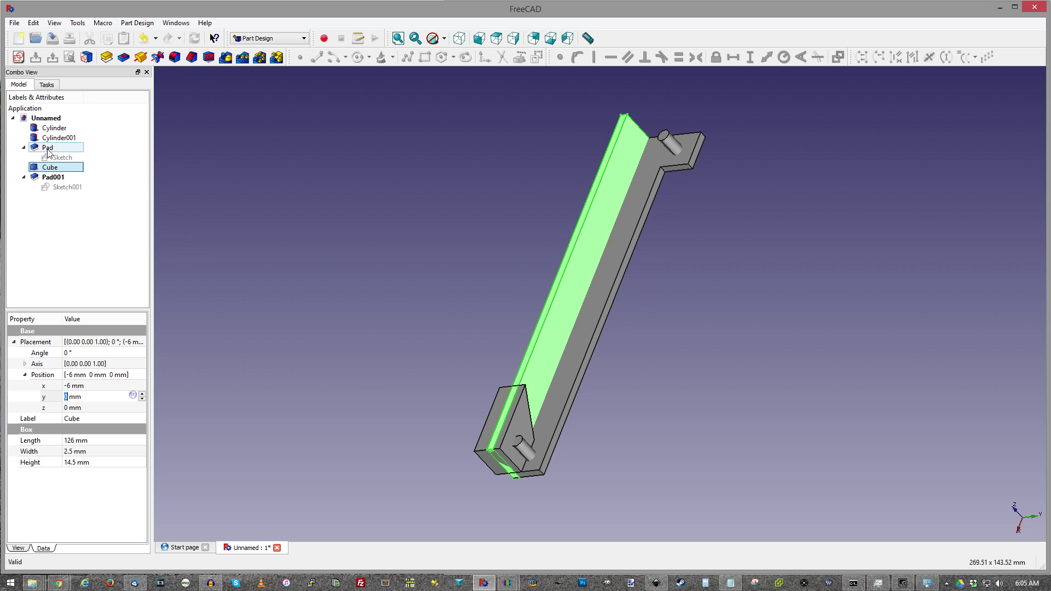
ctrl+click(48, 147)
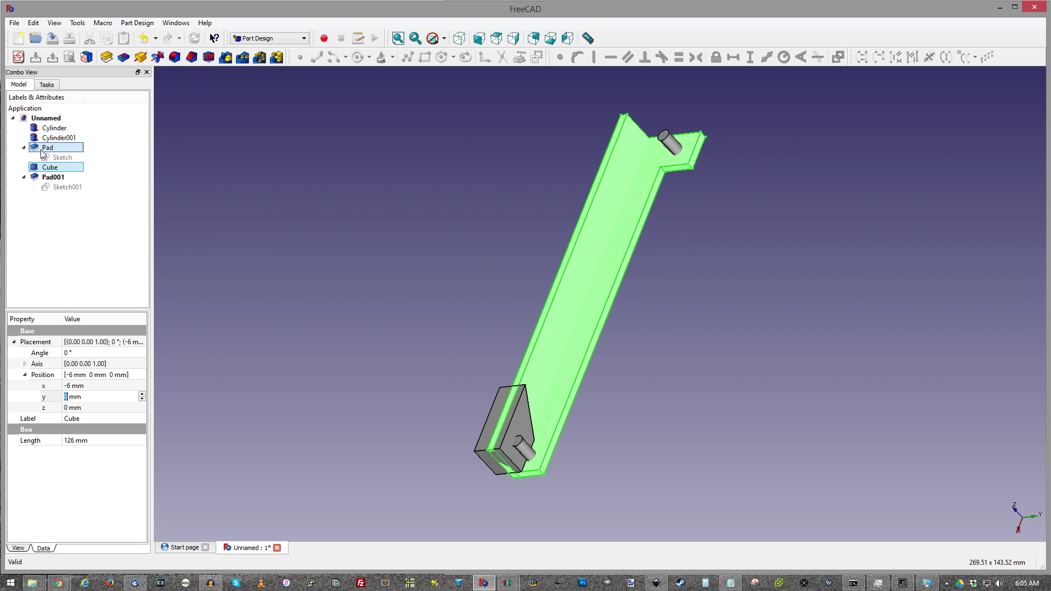
click(268, 38)
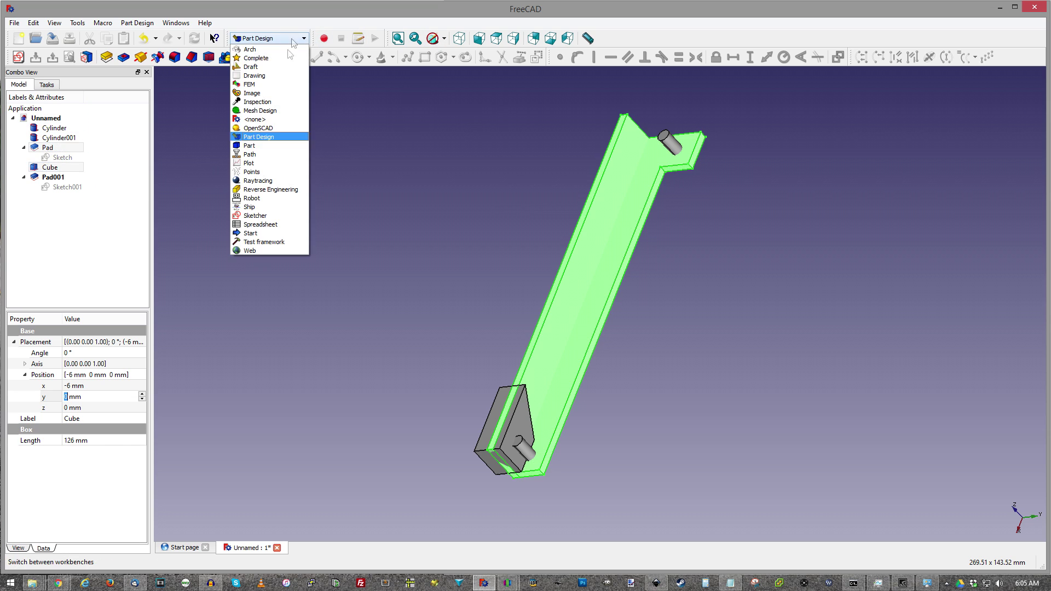
click(263, 138)
click(354, 57)
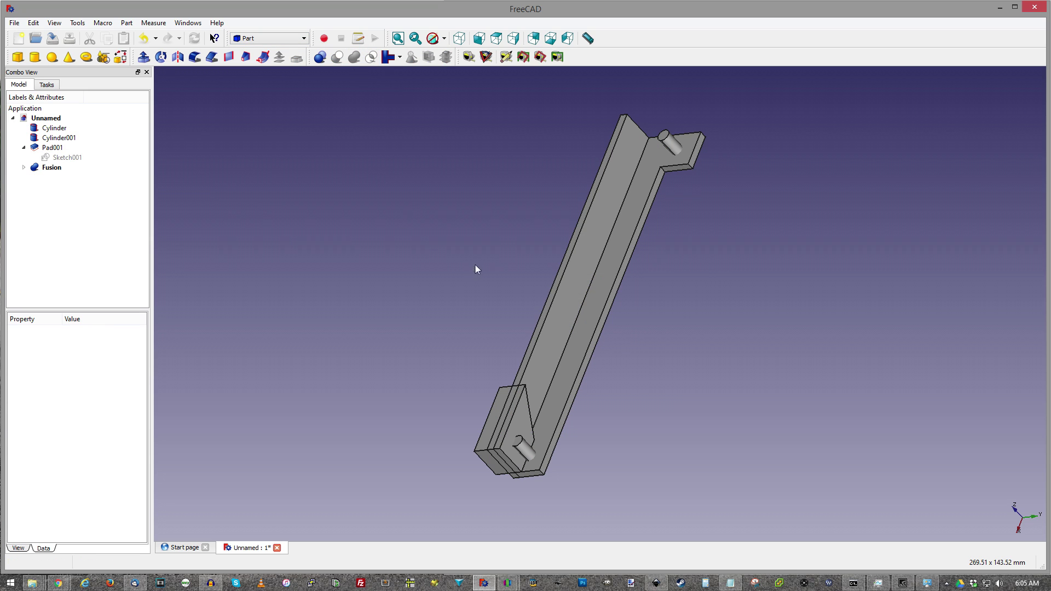
- Fuse Pad001 with Cylinder and Cylinder001 into Fusion001
click(52, 168)
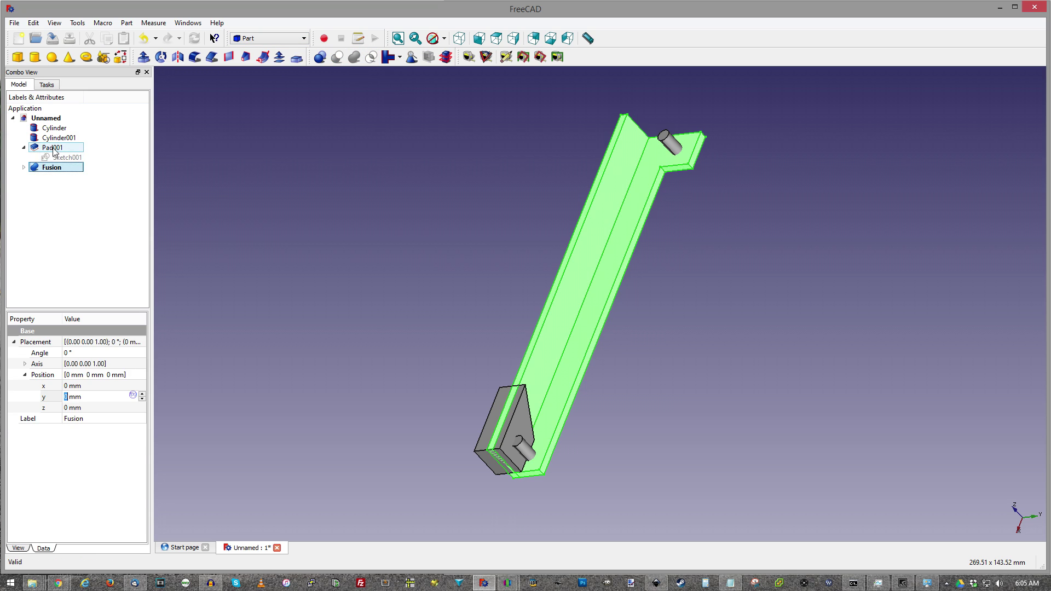
click(53, 149)
ctrl+click(59, 138)
ctrl+click(54, 128)
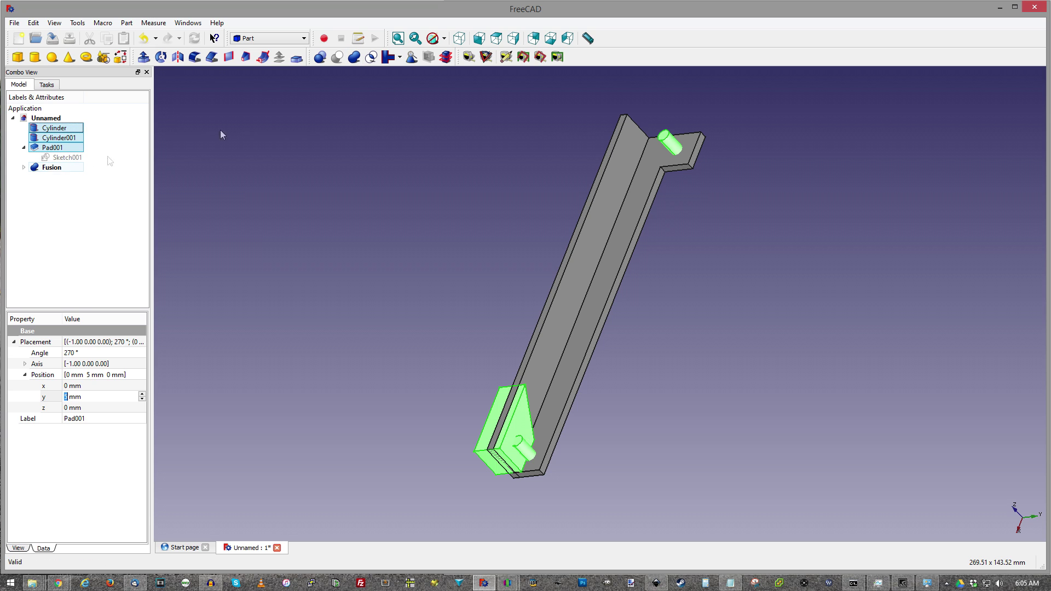
click(354, 57)
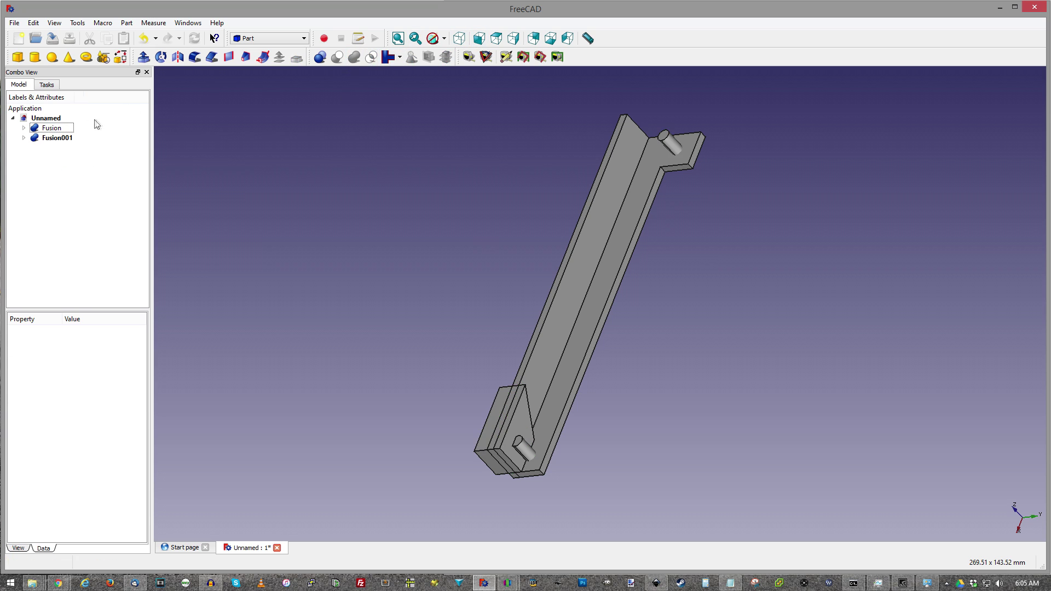
- Cut Fusion001 out of Fusion, leaving the bracket with two holes
click(55, 128)
ctrl+click(57, 138)
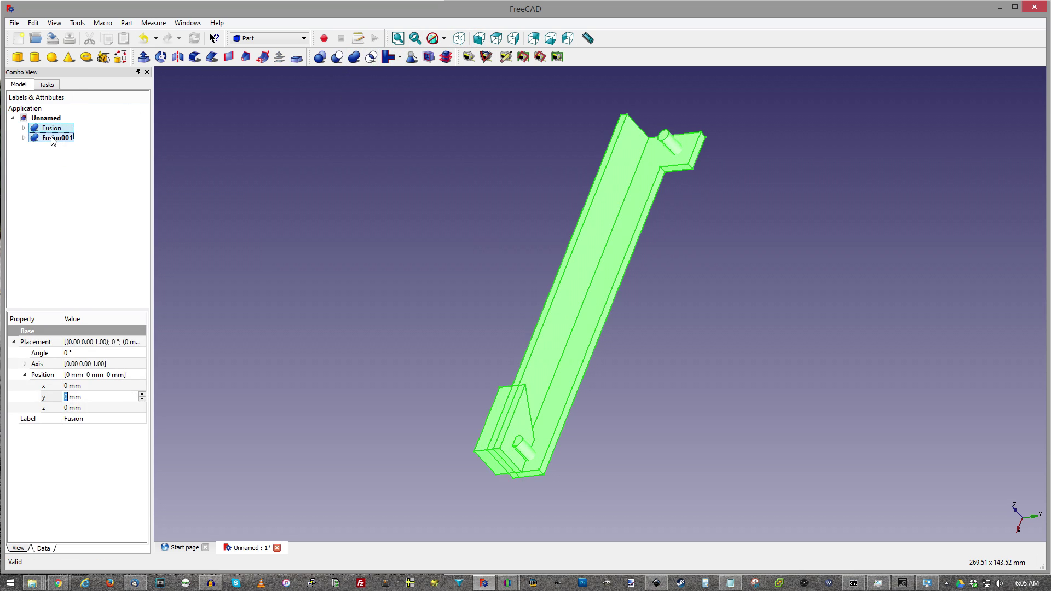
click(336, 58)
scroll(459, 377, down, 2)
scroll(442, 219, up, 4)
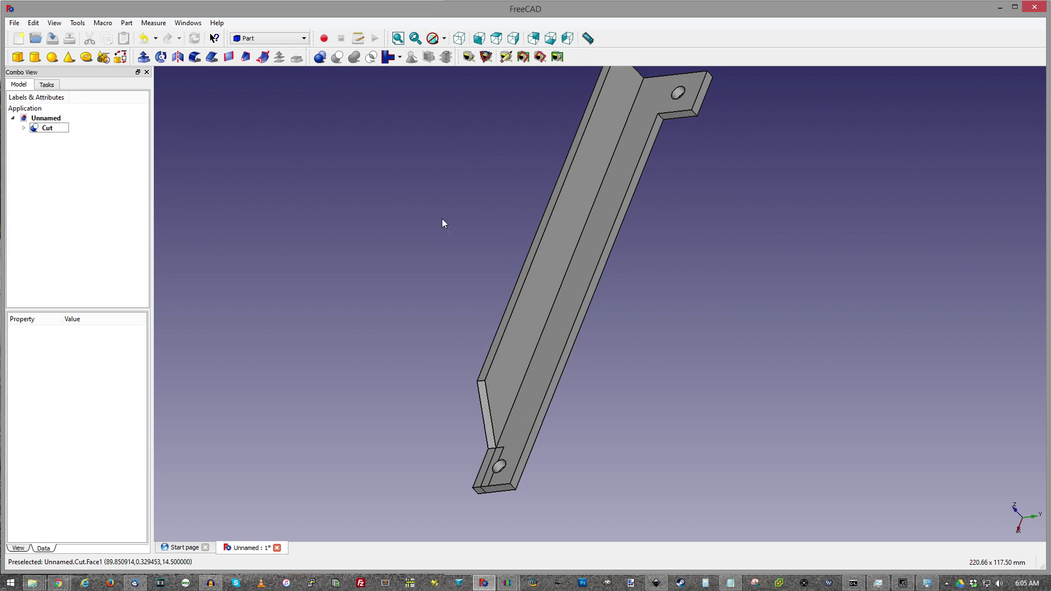
scroll(470, 284, down, 2)
scroll(472, 310, up, 2)
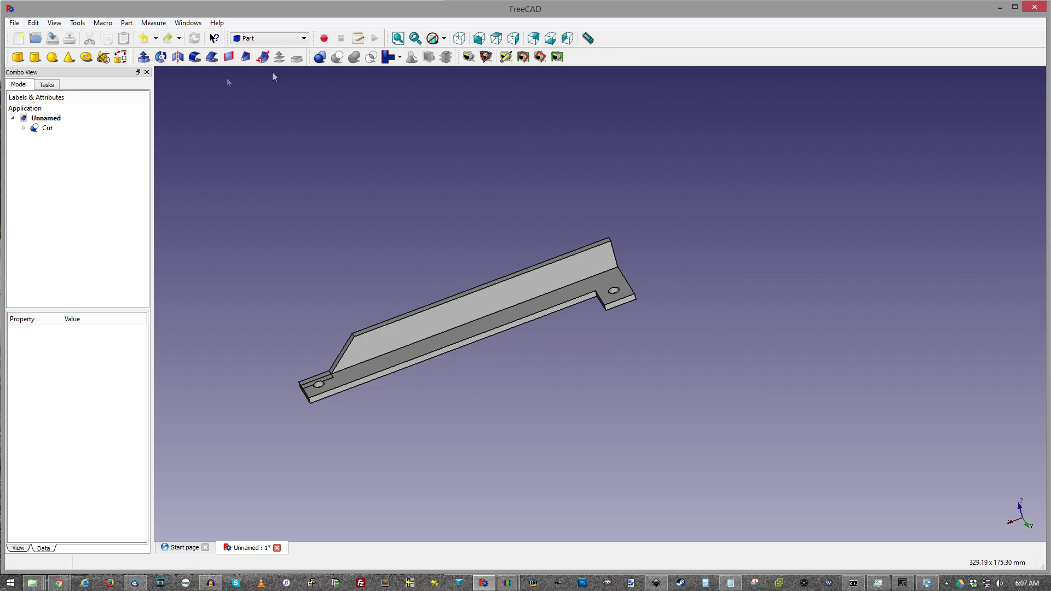
- Add two cylinders and rotate them 90° about the x axis
click(36, 59)
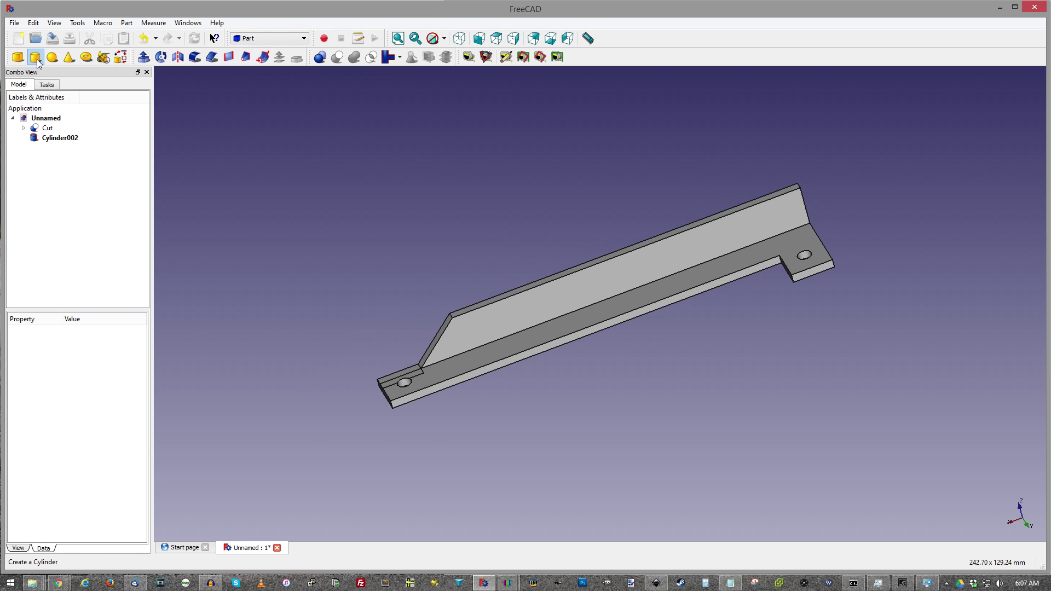
click(36, 61)
click(54, 149)
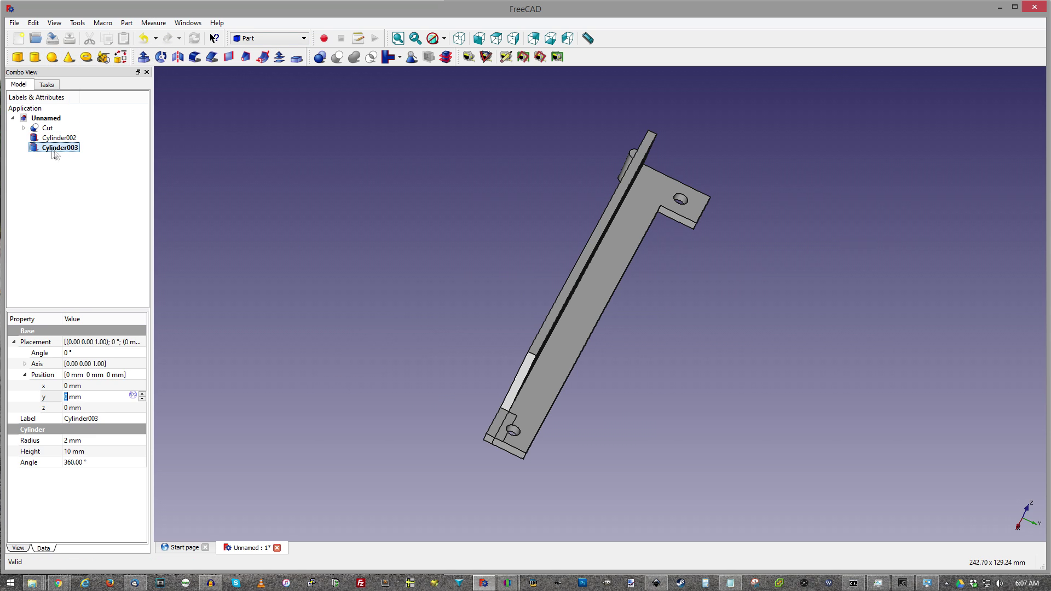
click(24, 365)
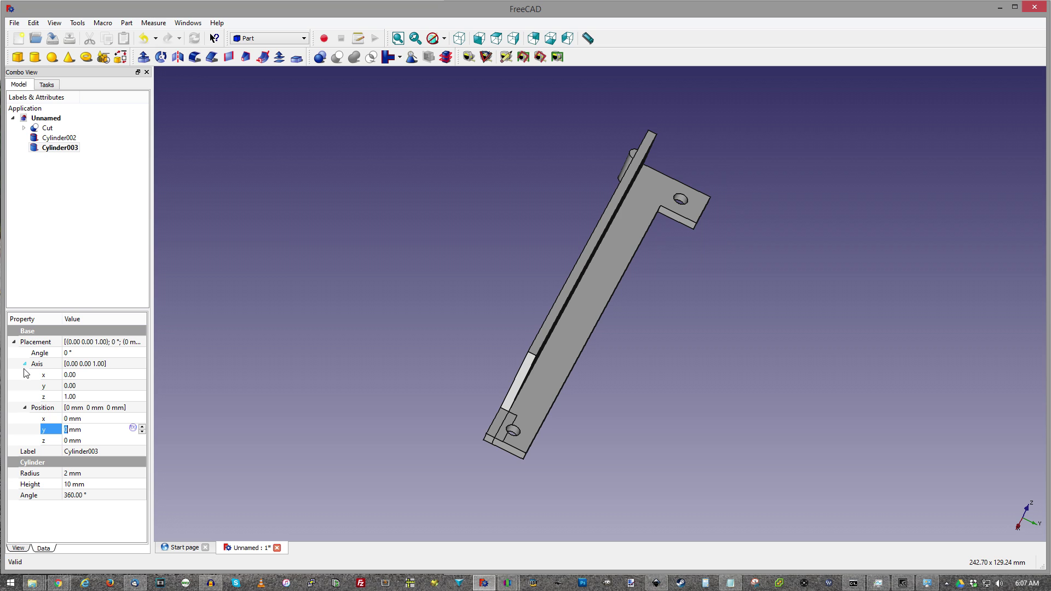
click(68, 374)
click(71, 396)
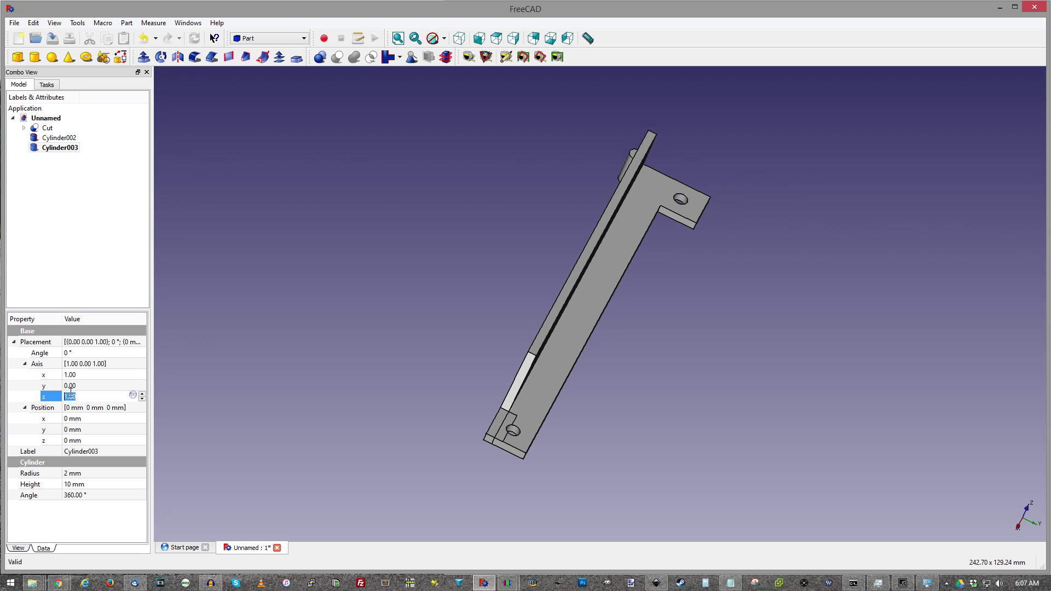
click(59, 138)
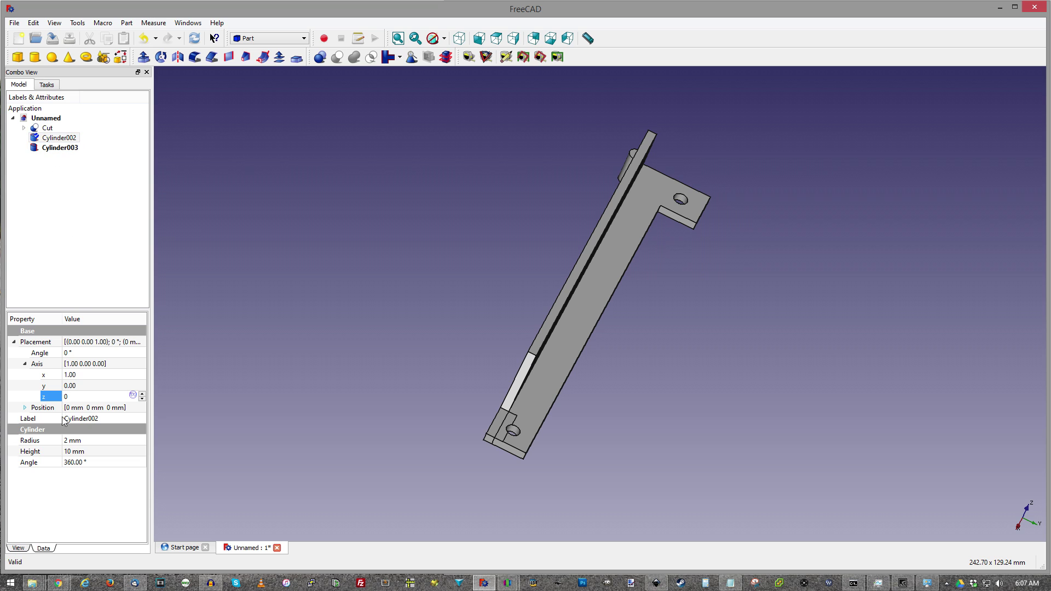
click(69, 355)
text(90)
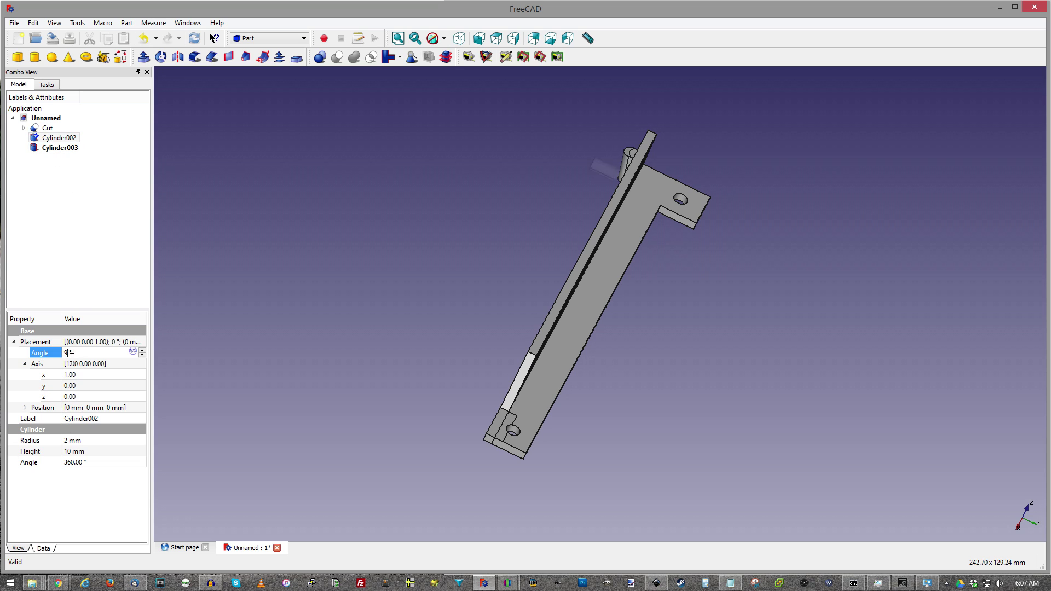
- Place Cylinder003 at position x 20, y 5, z 8 mm
click(57, 150)
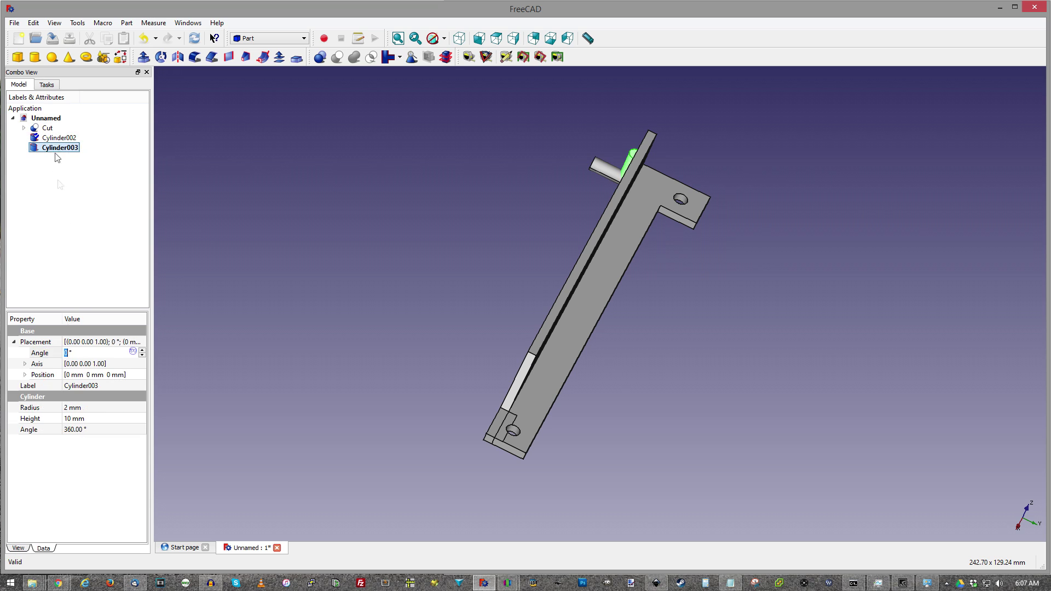
middle_drag(493, 329, 408, 357)
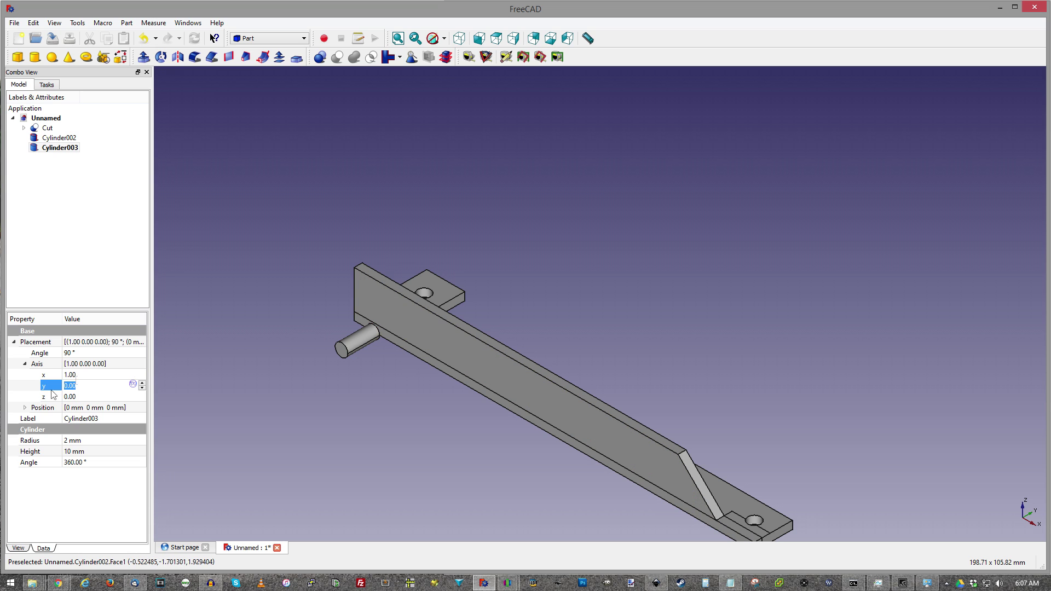
click(25, 407)
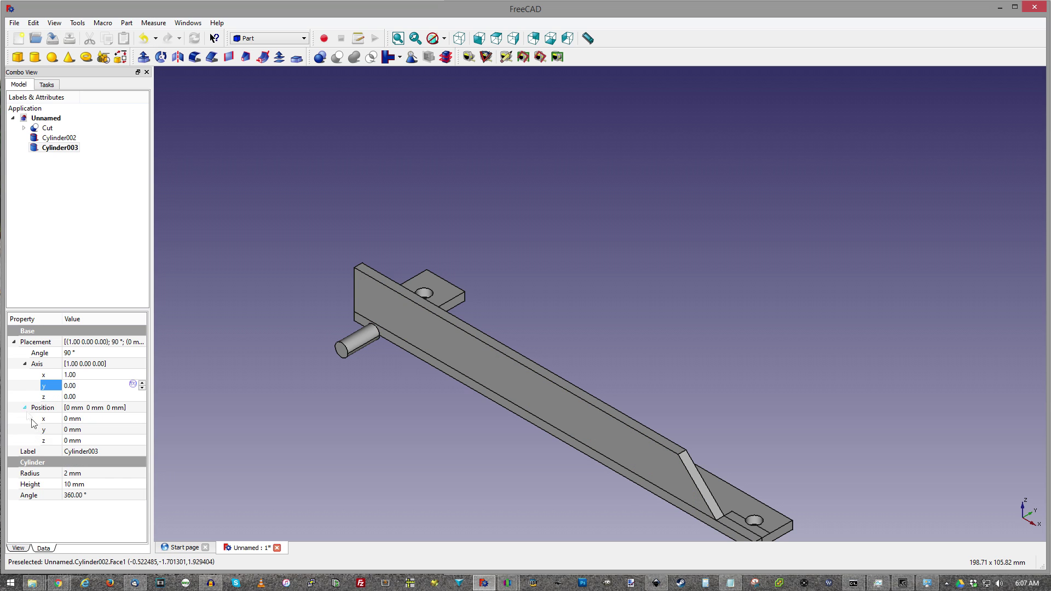
click(78, 440)
text(8)
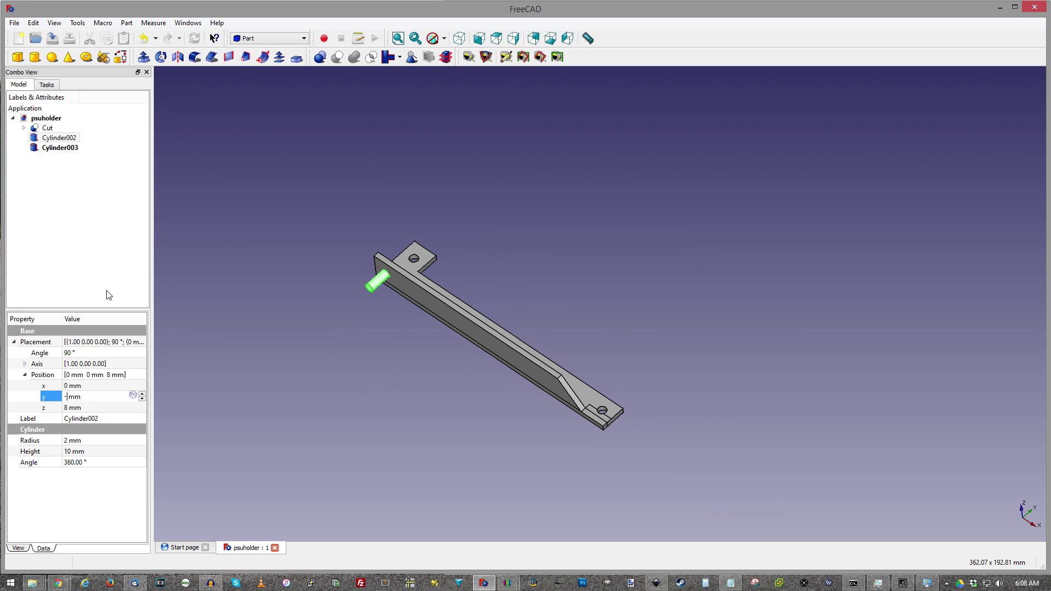
text(5)
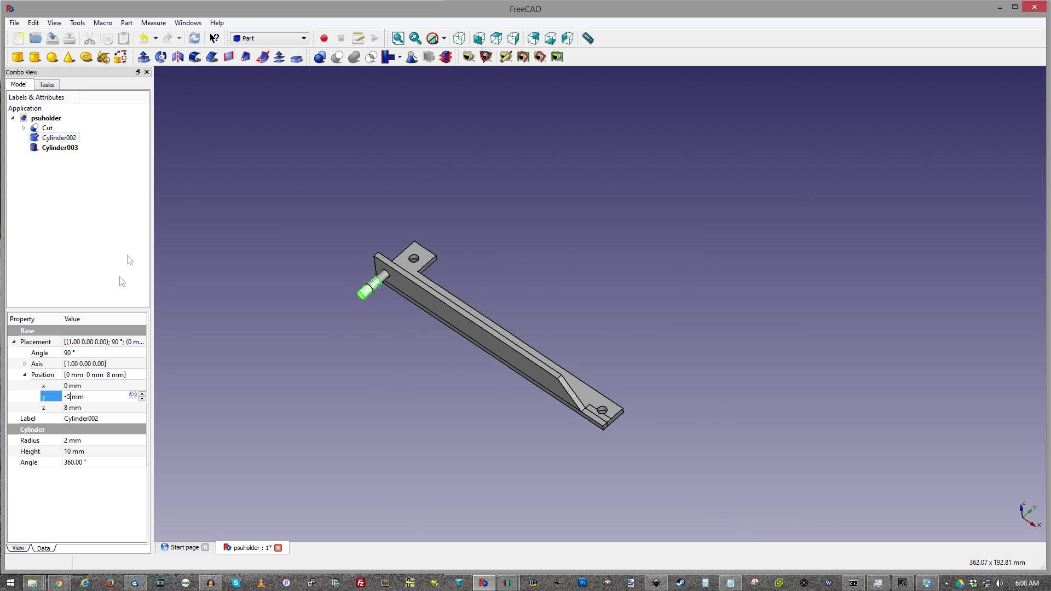
key(BackSpace)
key(BackSpace)
click(60, 148)
click(60, 397)
text(5)
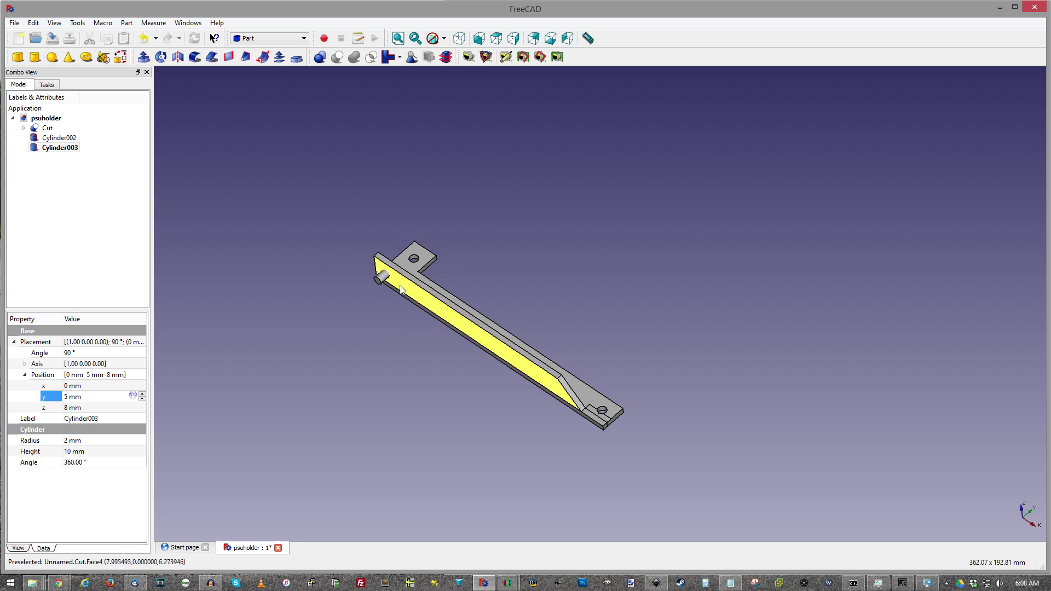
key(shift+Tab)
text(2)
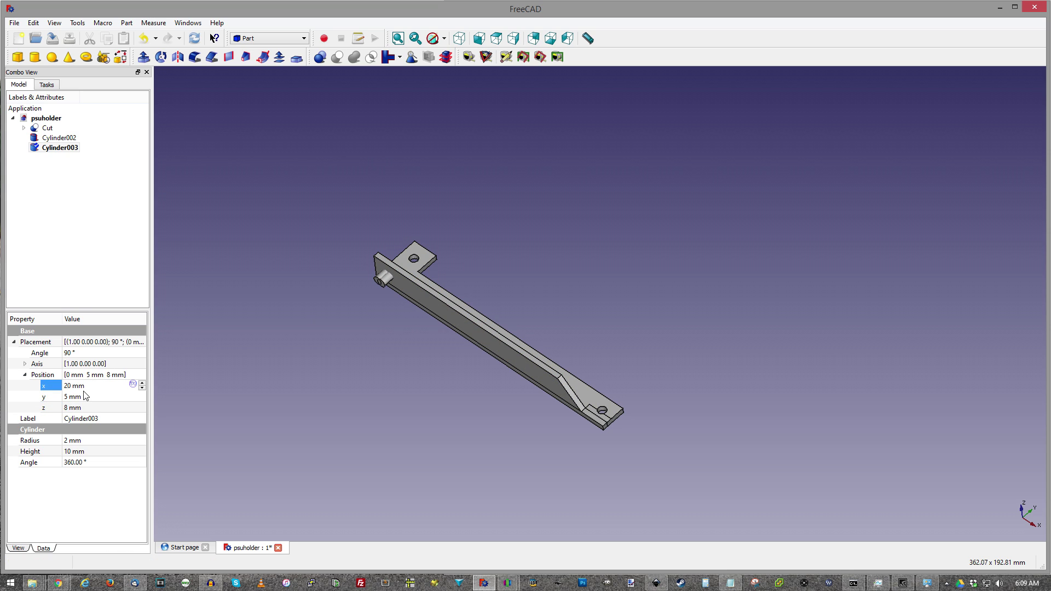
text(0)
- Move Cylinder002's x position to 90 mm and select the Cut bracket body
click(58, 137)
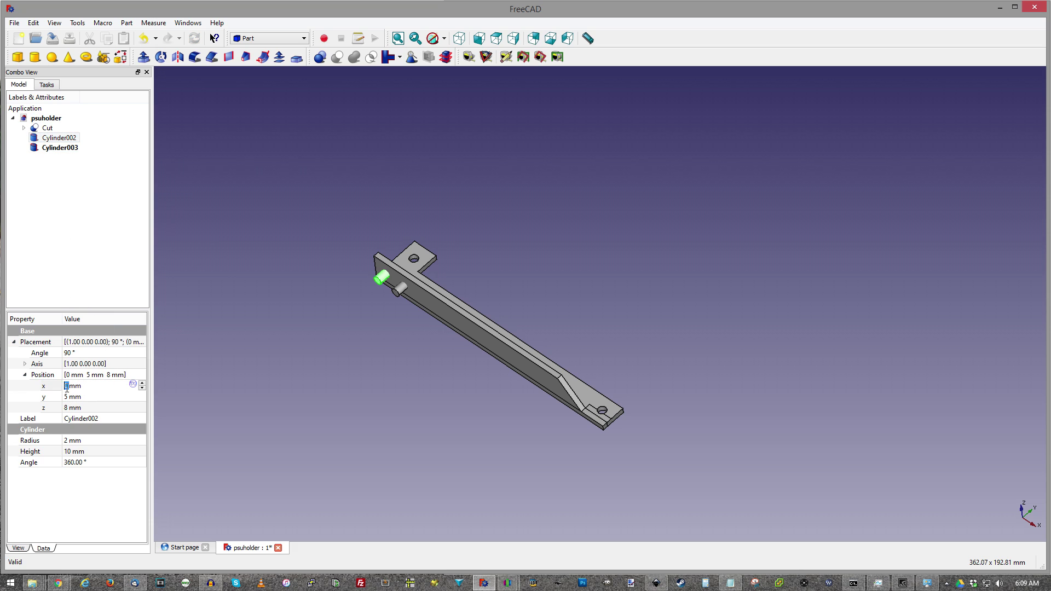
text(100)
key(Delete)
key(Delete)
key(BackSpace)
text(80)
click(521, 223)
middle_drag(520, 222, 558, 413)
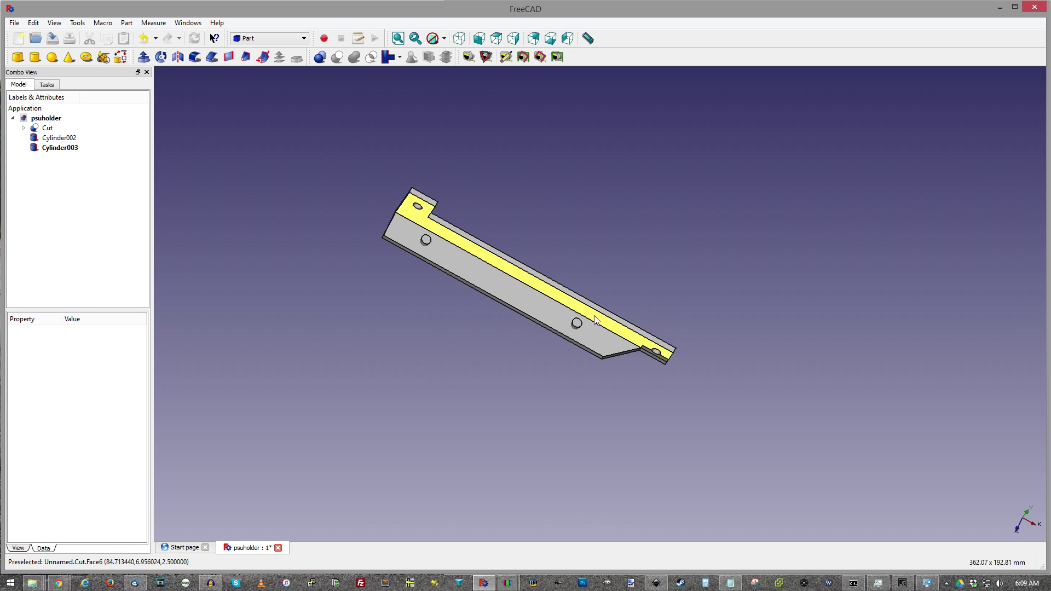
click(577, 323)
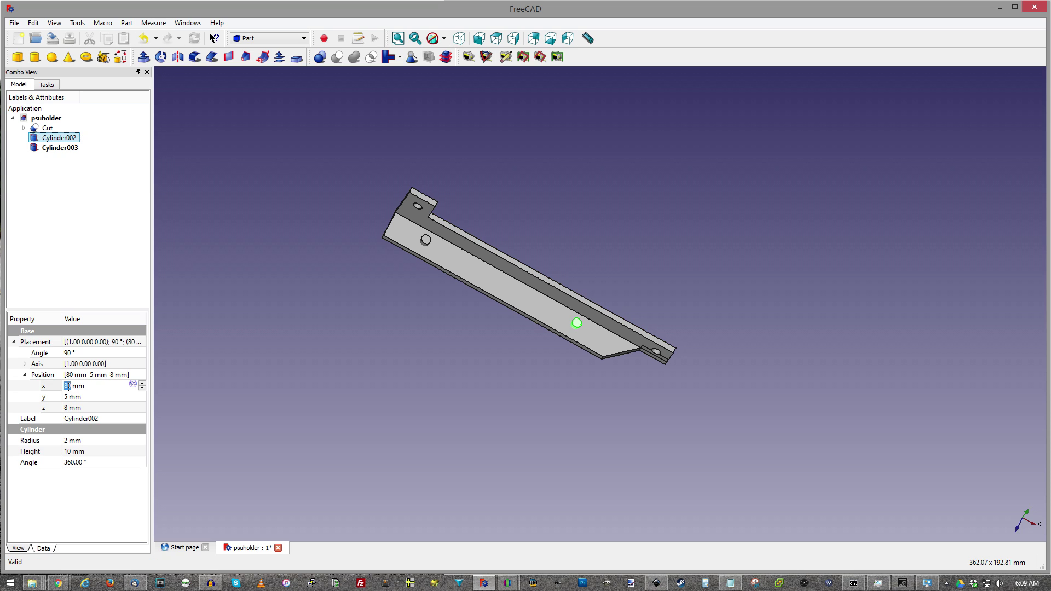
double_click(64, 386)
text(90)
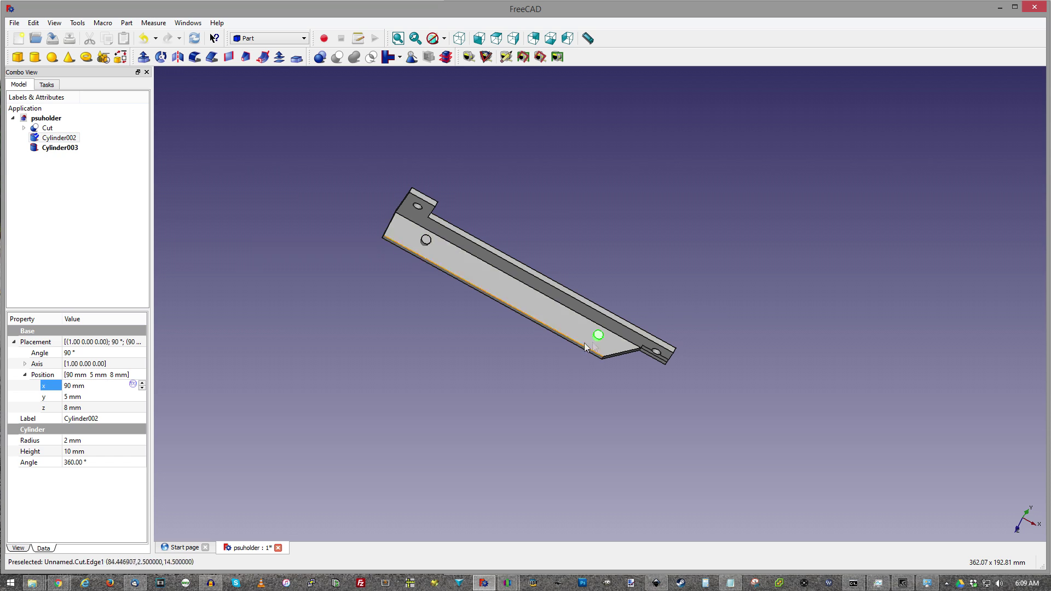
click(659, 256)
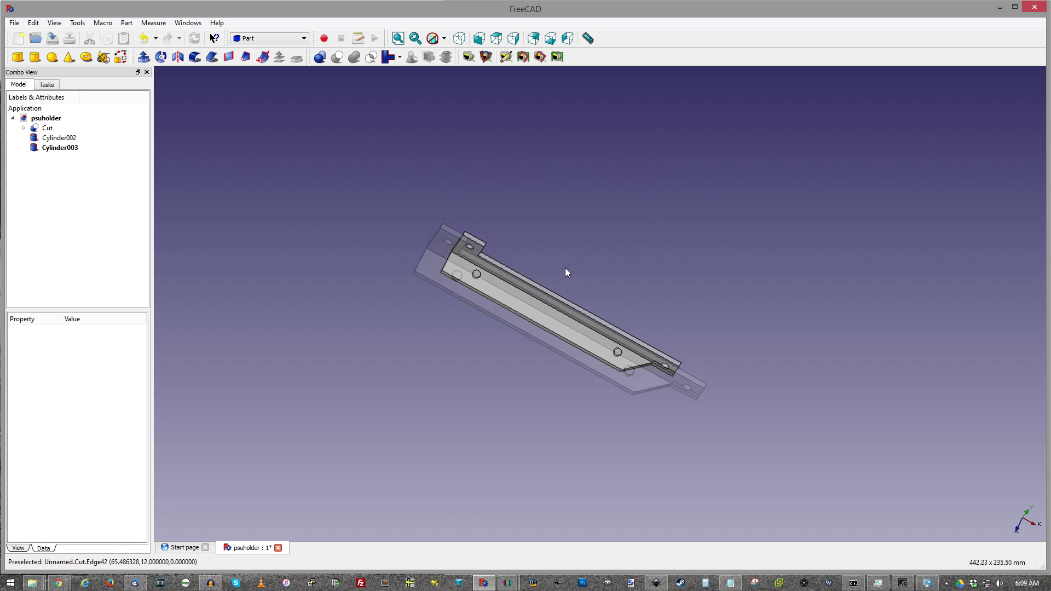
click(471, 241)
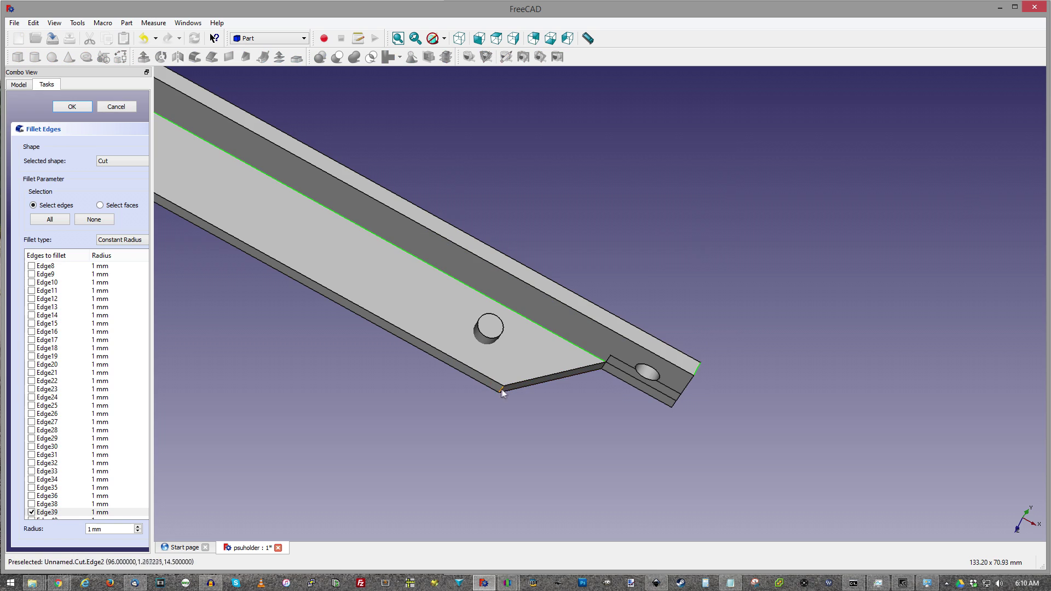
- Round the chosen long bracket edges with a 2 mm fillet
scroll(583, 403, down, 2)
click(425, 309)
click(464, 235)
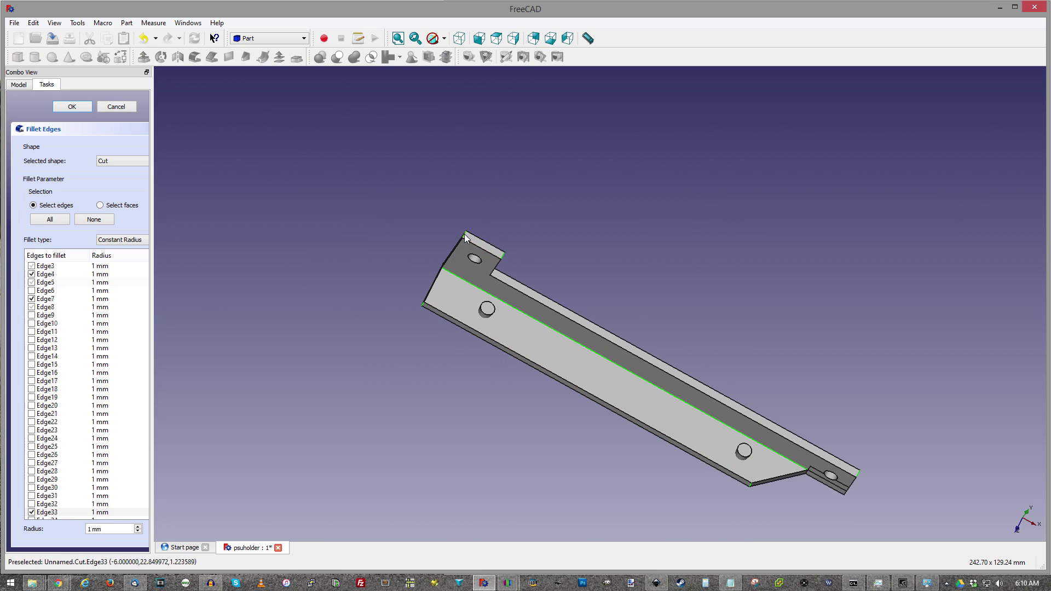
scroll(659, 409, down, 3)
scroll(652, 351, up, 2)
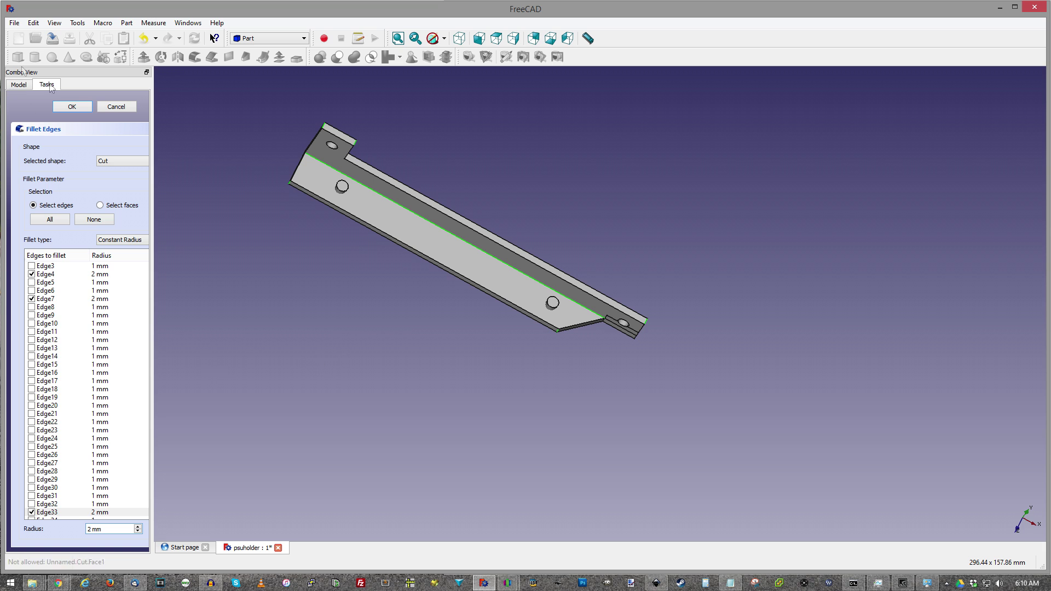
click(71, 106)
- Select the long inner edge of the filleted bracket
middle_drag(627, 301, 501, 340)
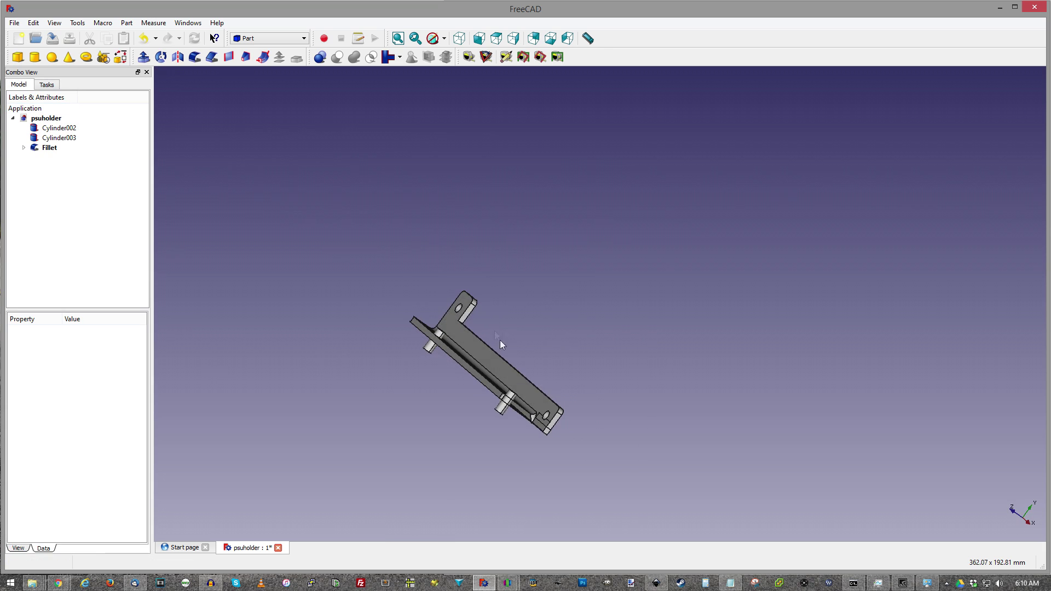
scroll(501, 415, down, 5)
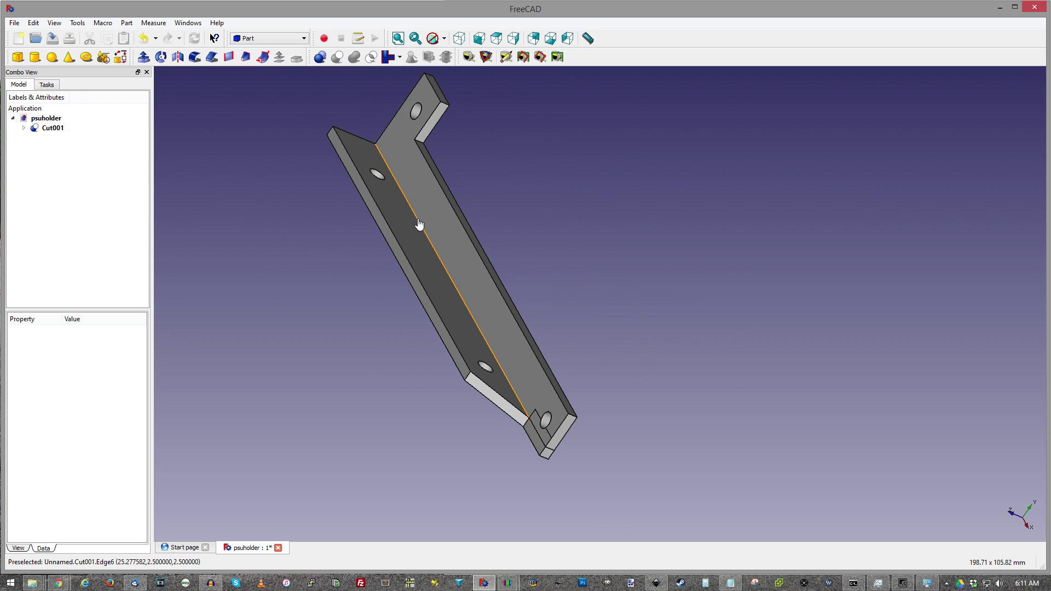
click(418, 221)
- Chamfer the bracket's long inner edge and select the chamfered part
click(212, 58)
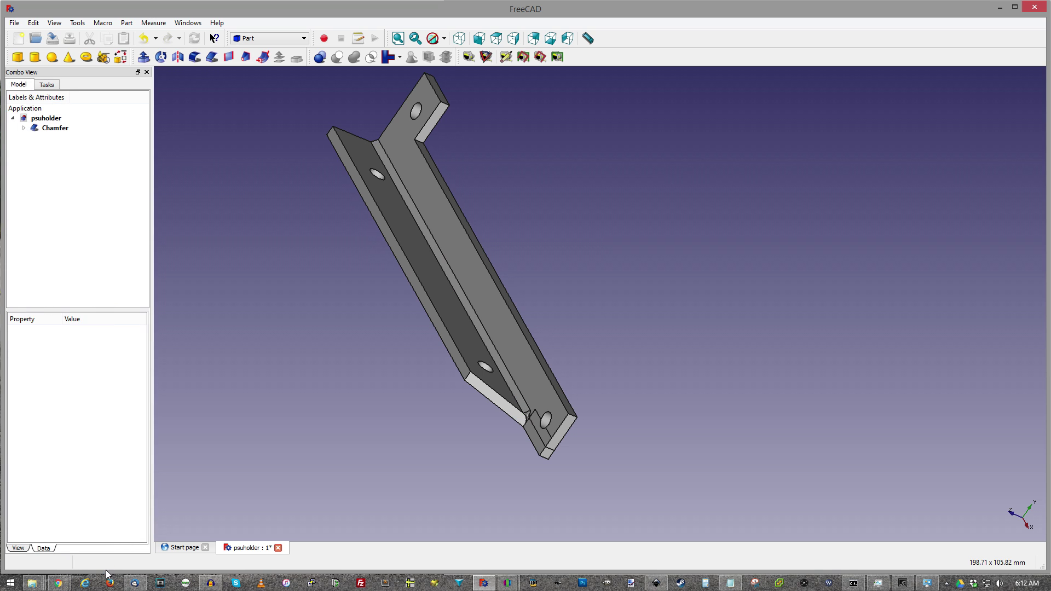
scroll(307, 453, up, 6)
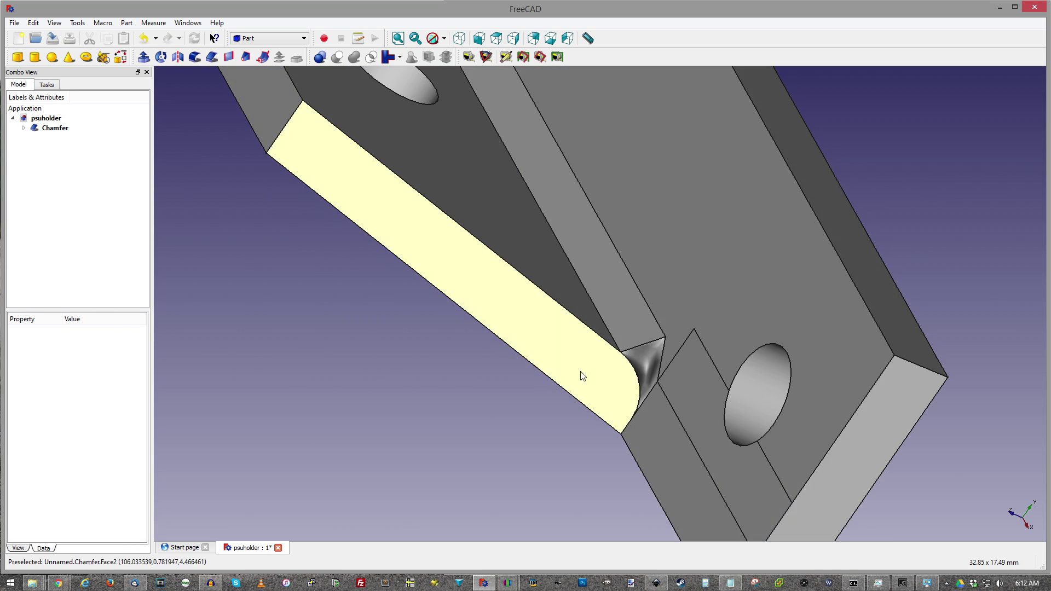
scroll(536, 148, down, 8)
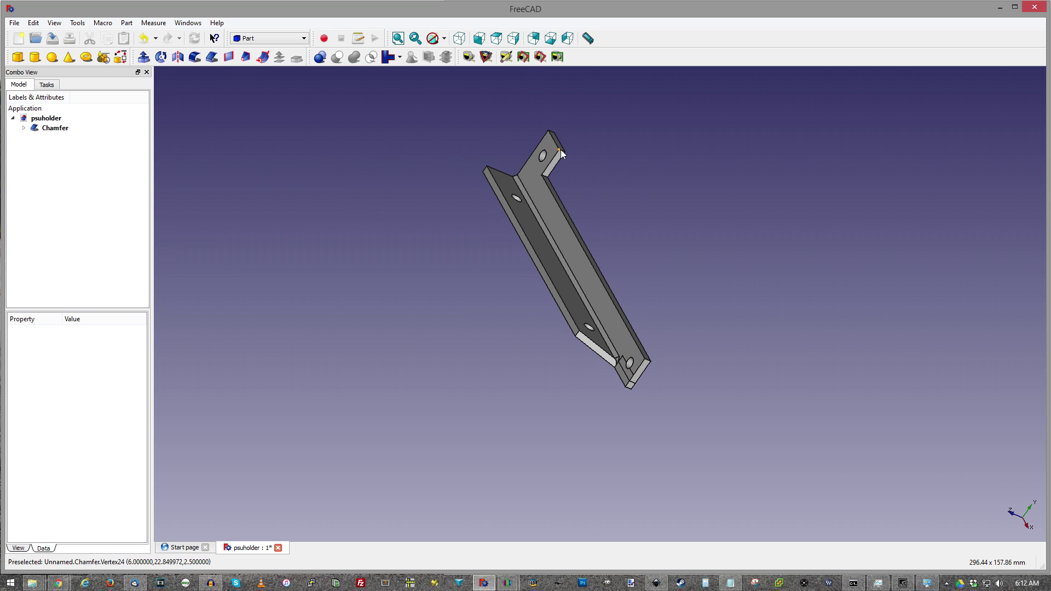
click(562, 150)
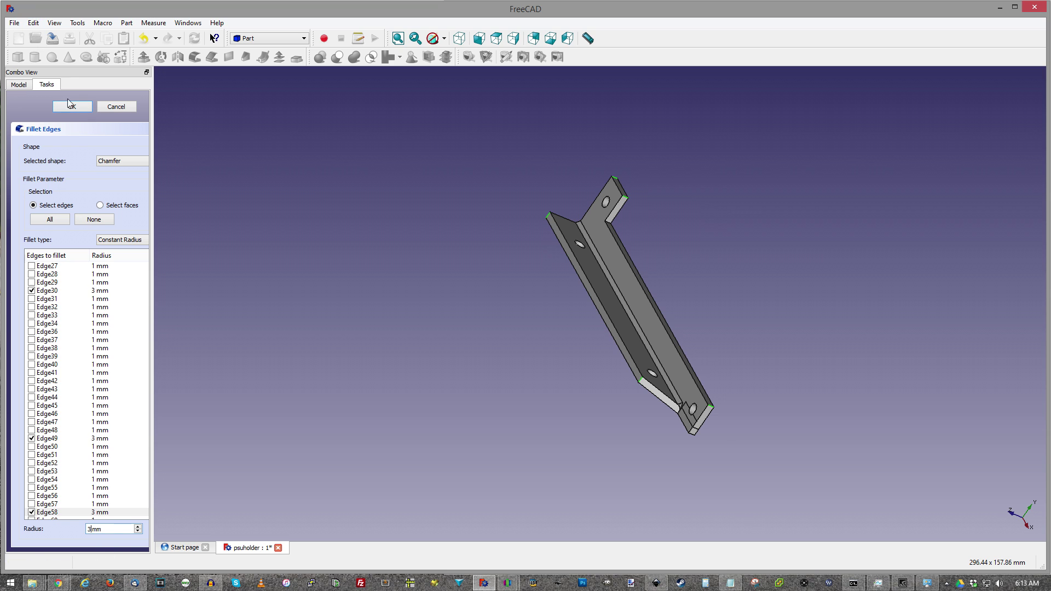
scroll(655, 302, down, 4)
- Zoom in and out to inspect the finished psuholder bracket
scroll(655, 321, up, 5)
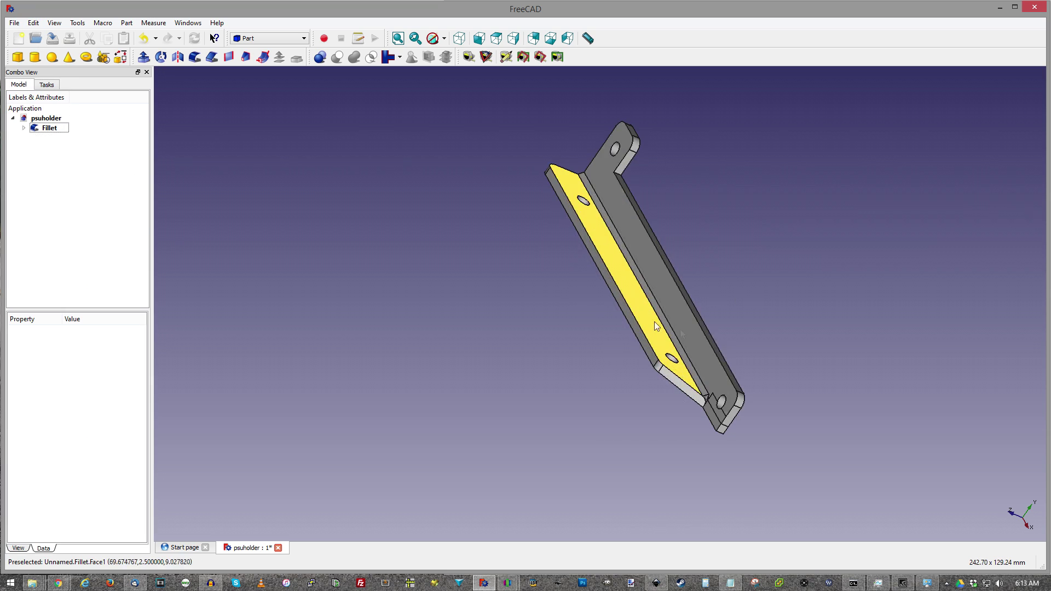
scroll(698, 252, down, 3)
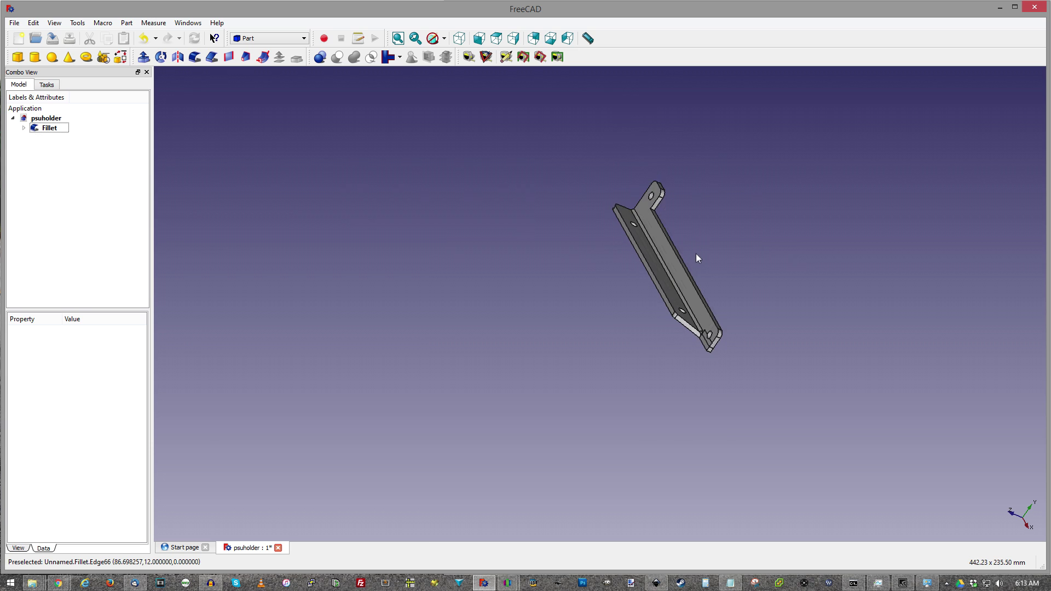
scroll(745, 207, up, 3)
scroll(731, 219, down, 2)
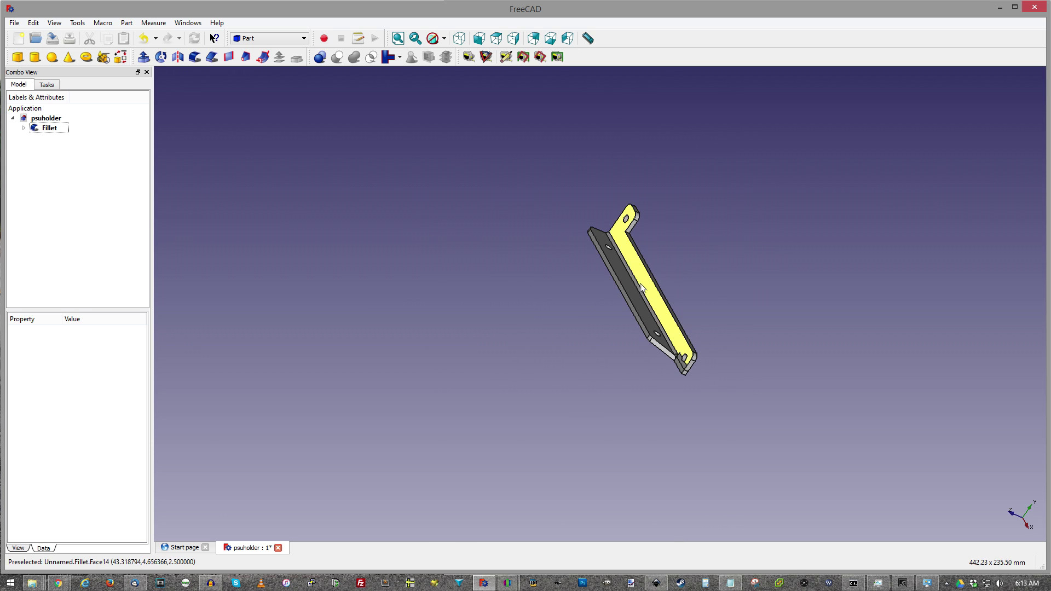
scroll(646, 296, up, 3)
scroll(728, 334, down, 3)
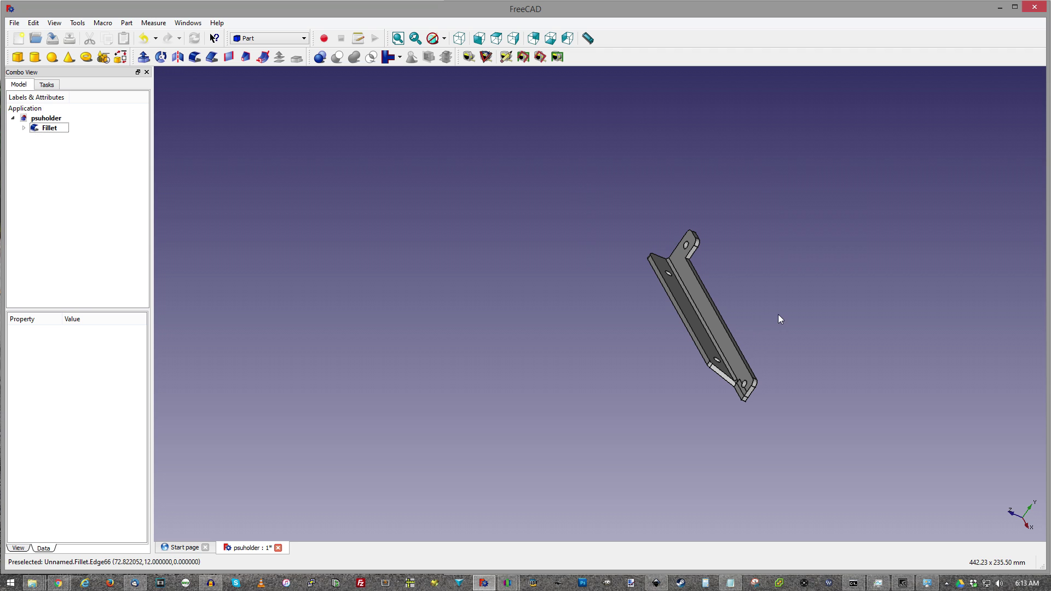
scroll(720, 376, up, 3)
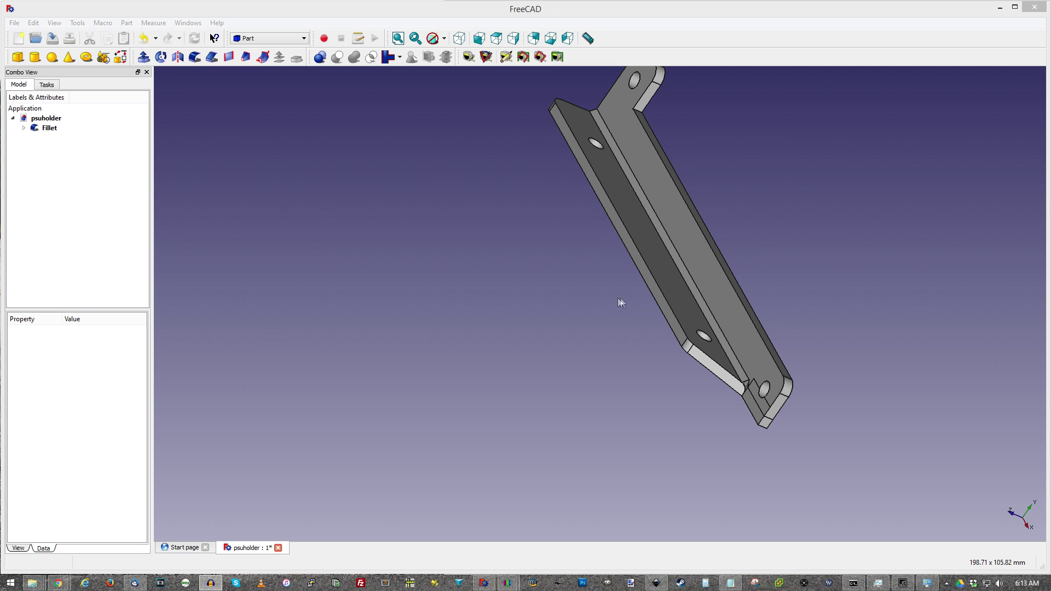
scroll(597, 312, down, 3)
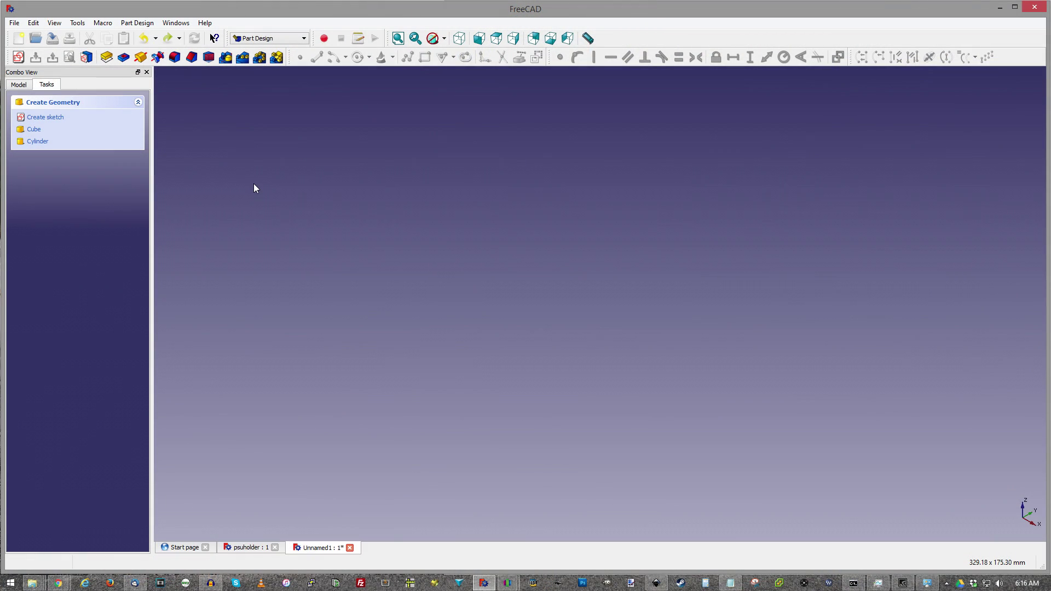
- Create a sketch in Unnamed1, choosing XZ-Plane as its orientation
click(53, 121)
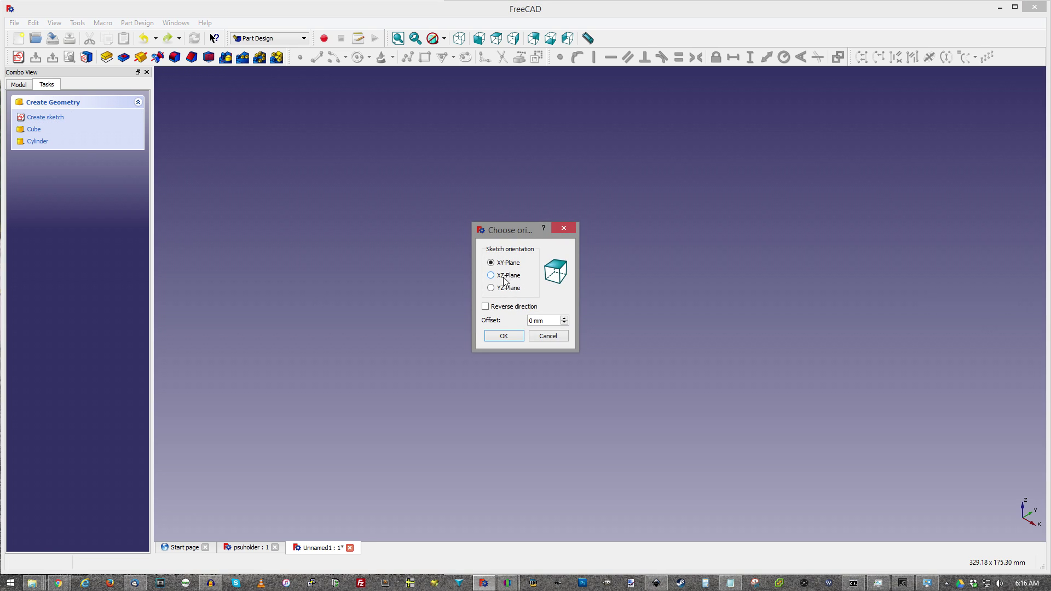
click(503, 278)
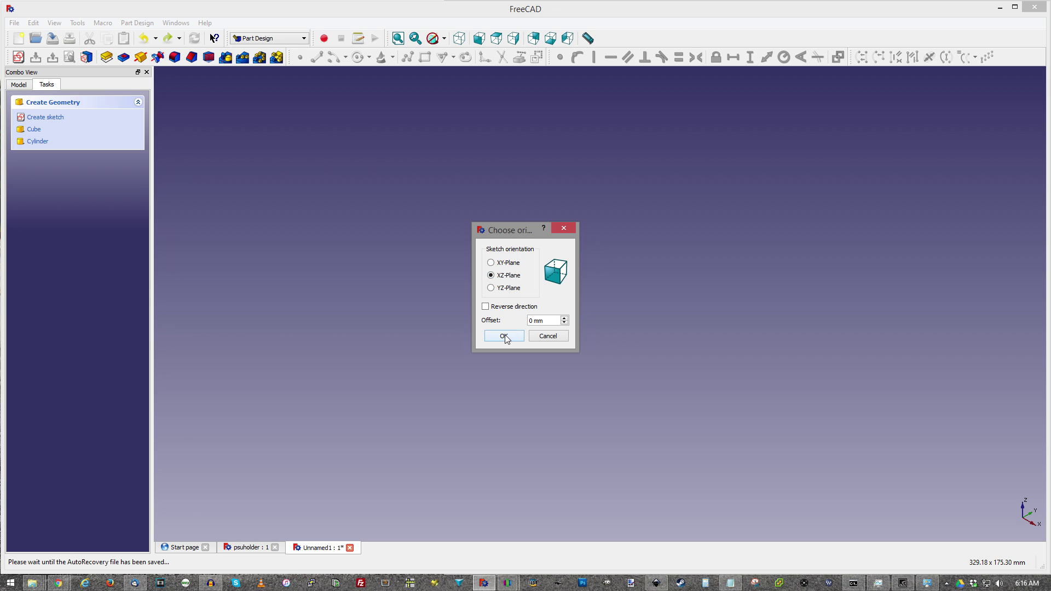
click(503, 336)
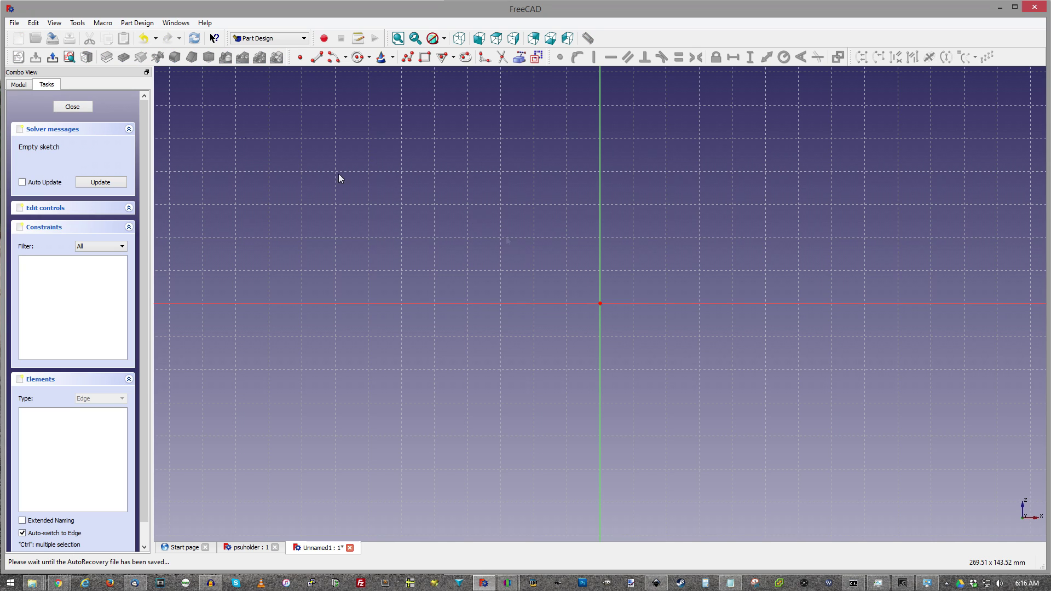
- Draw a triangle with the regular polygon tool and make its bottom edge horizontal
click(442, 57)
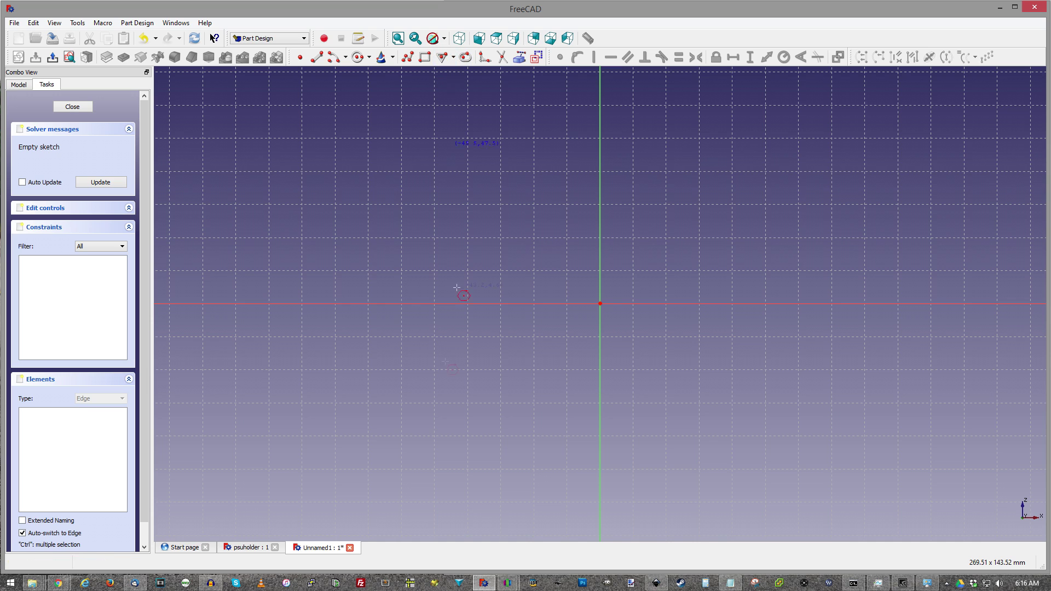
click(473, 159)
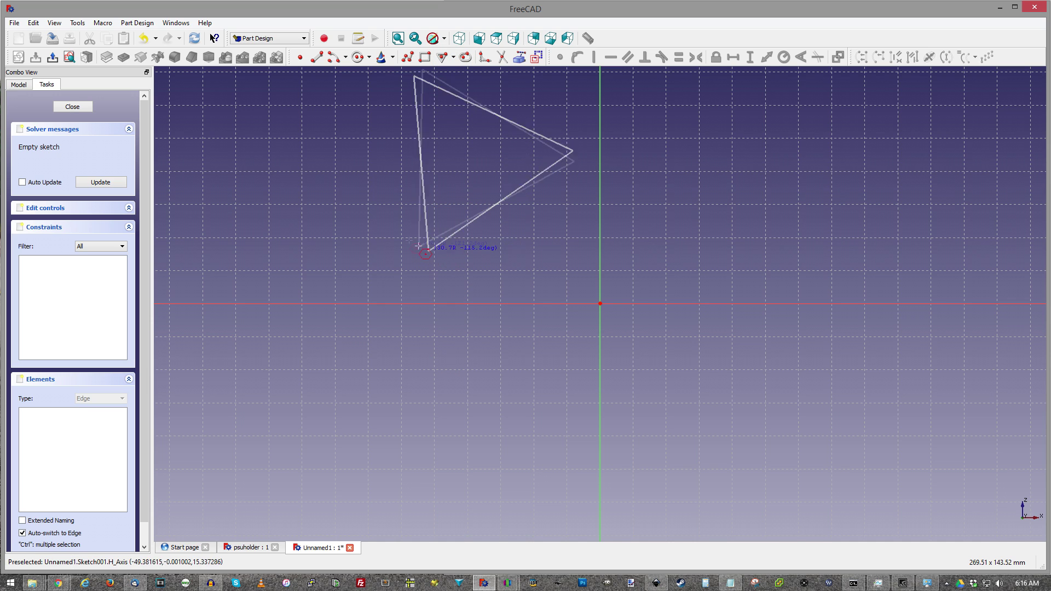
click(386, 208)
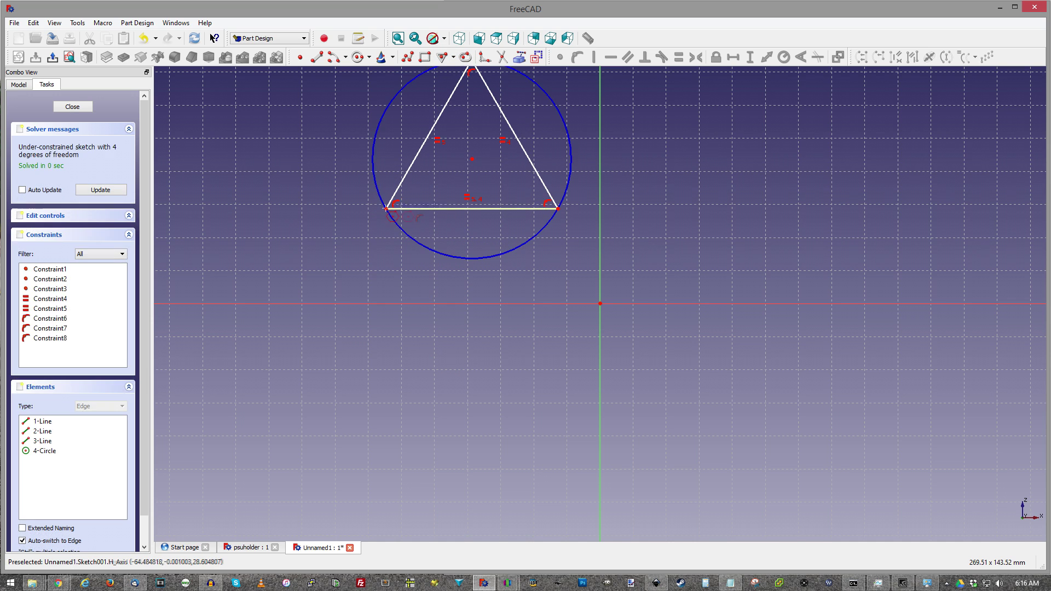
click(506, 209)
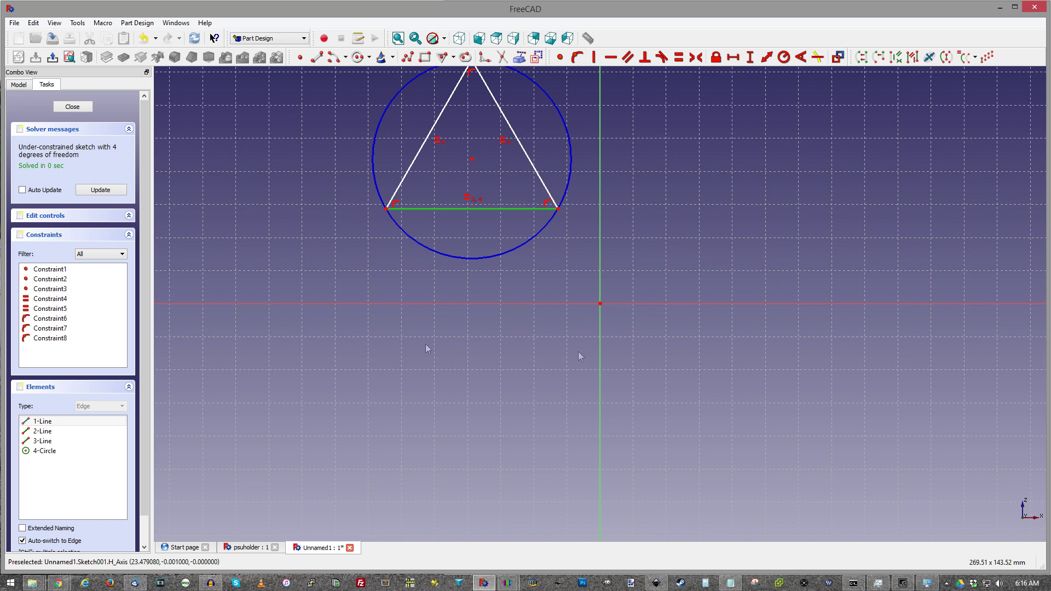
click(610, 57)
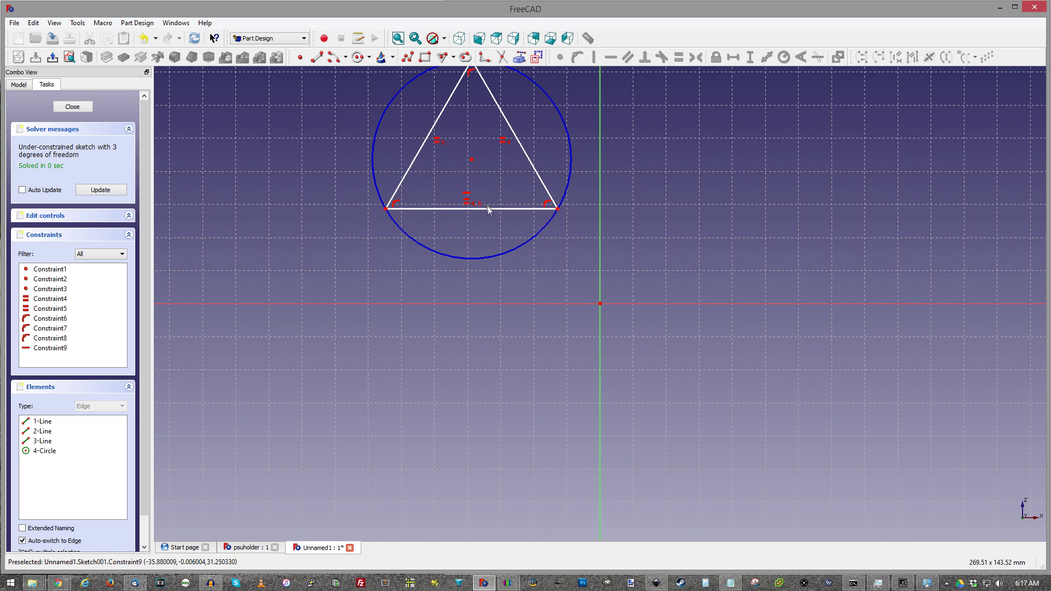
drag(481, 216, 472, 268)
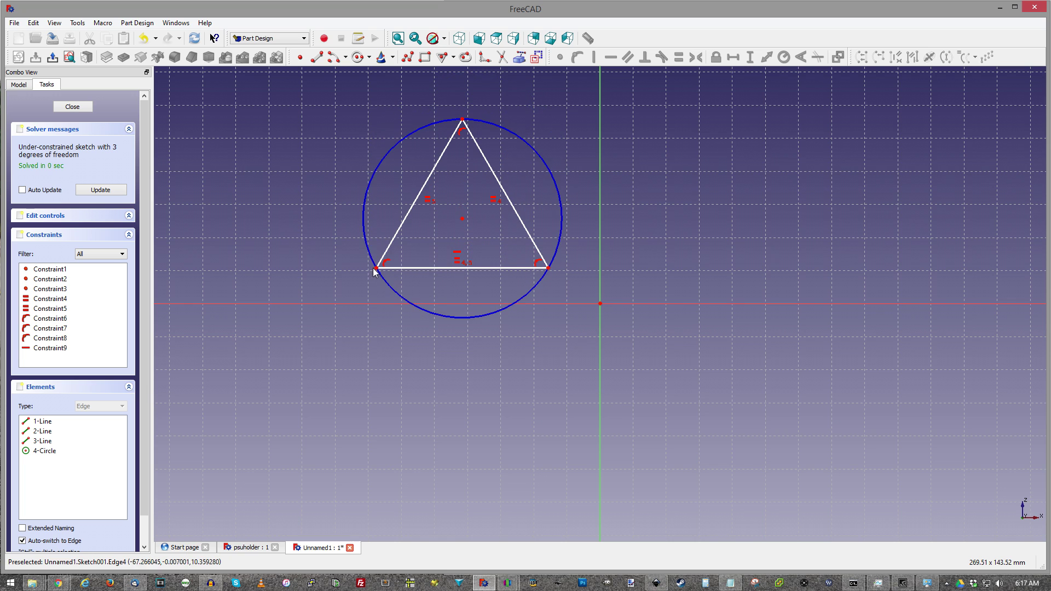
- Constrain the triangle's base width to 35 mm
click(375, 268)
click(548, 268)
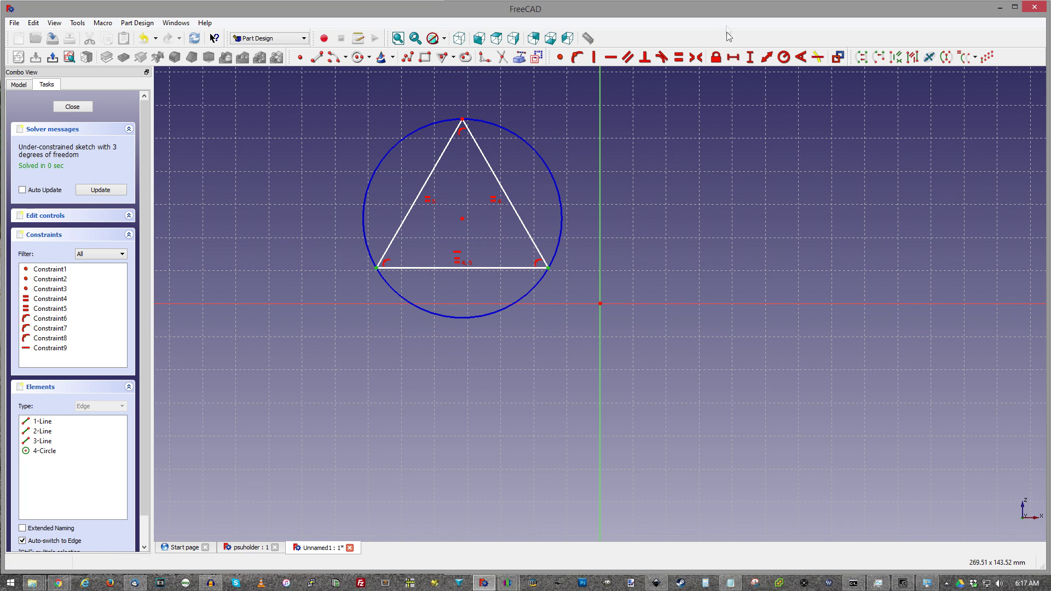
click(728, 59)
text(35mm)
key(Return)
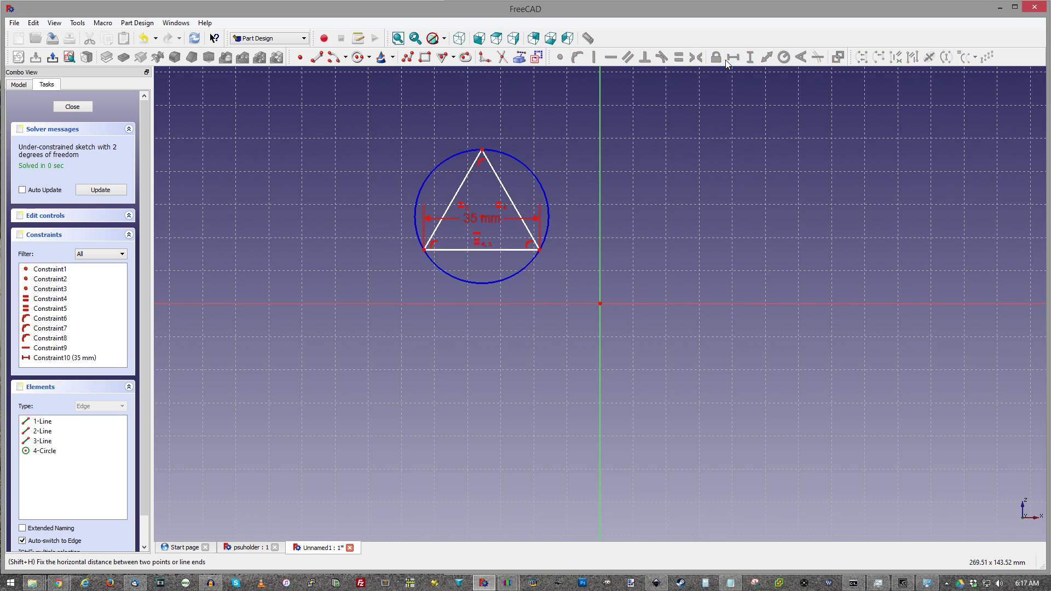
- Centre the triangle on the vertical axis, put its base on the horizontal axis, and close the sketch
click(540, 250)
click(424, 250)
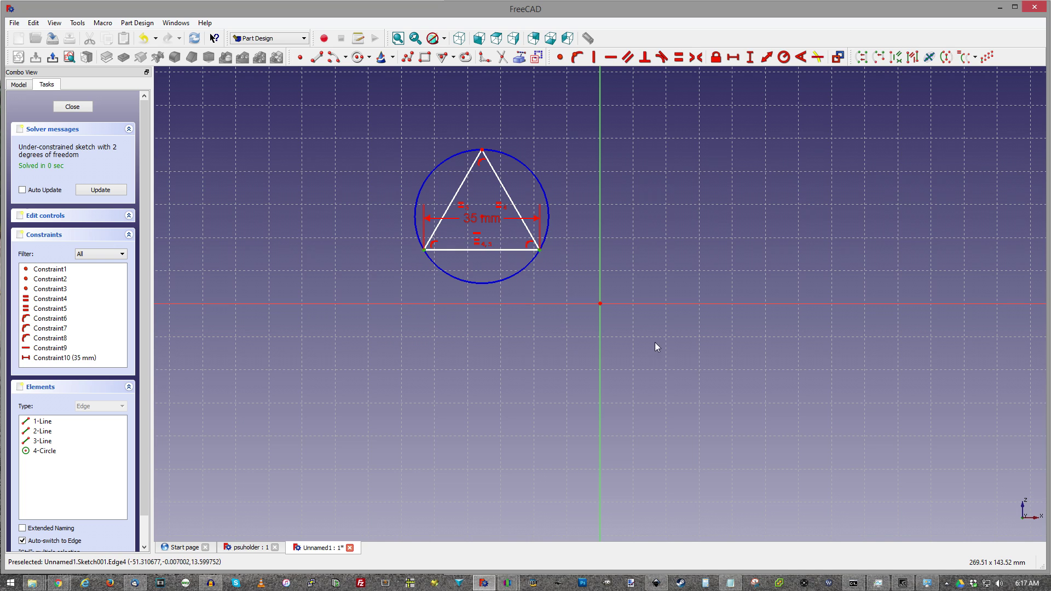
click(695, 58)
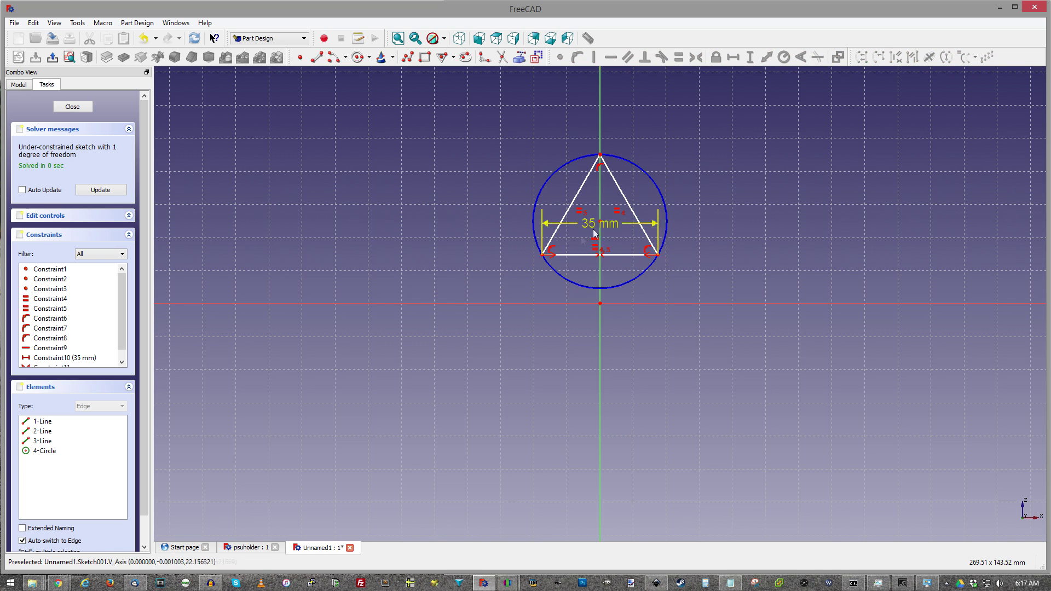
click(540, 304)
click(744, 61)
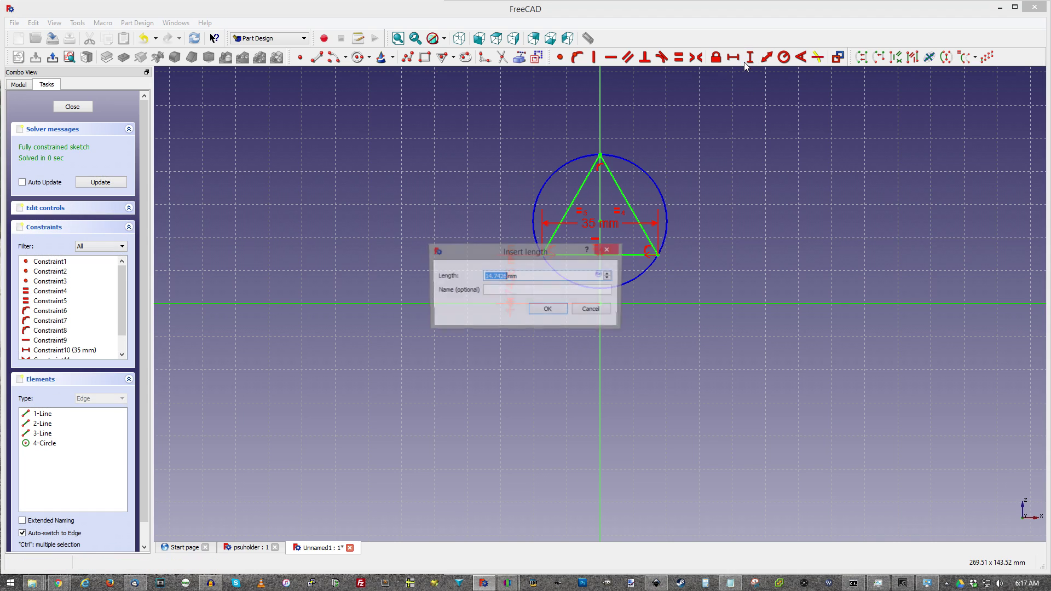
key(Return)
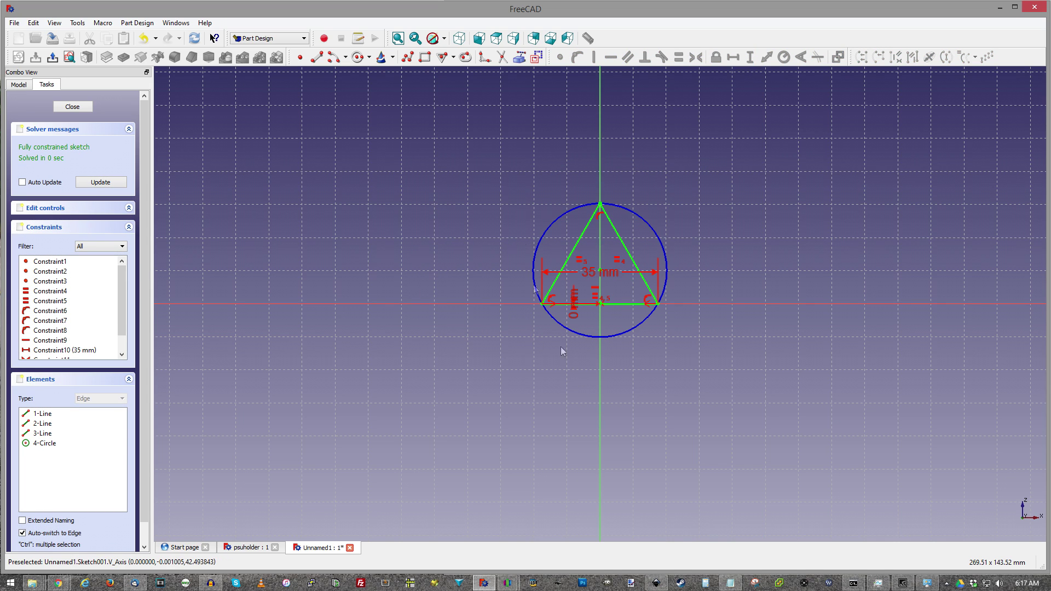
click(72, 107)
click(33, 148)
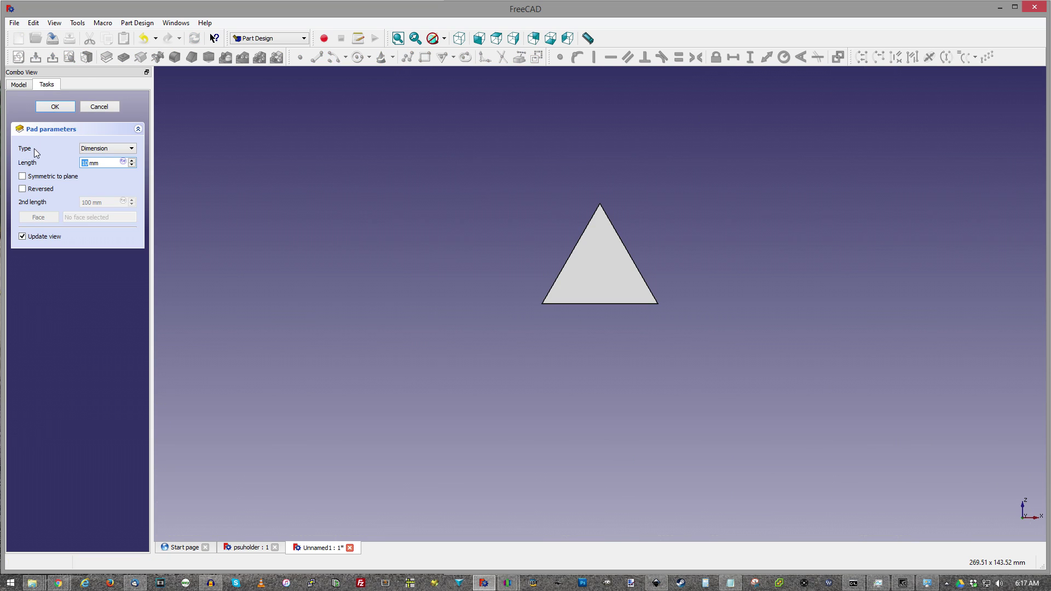
- Accept the 35 mm pad and copy the Pad feature together with its sketch
key(Return)
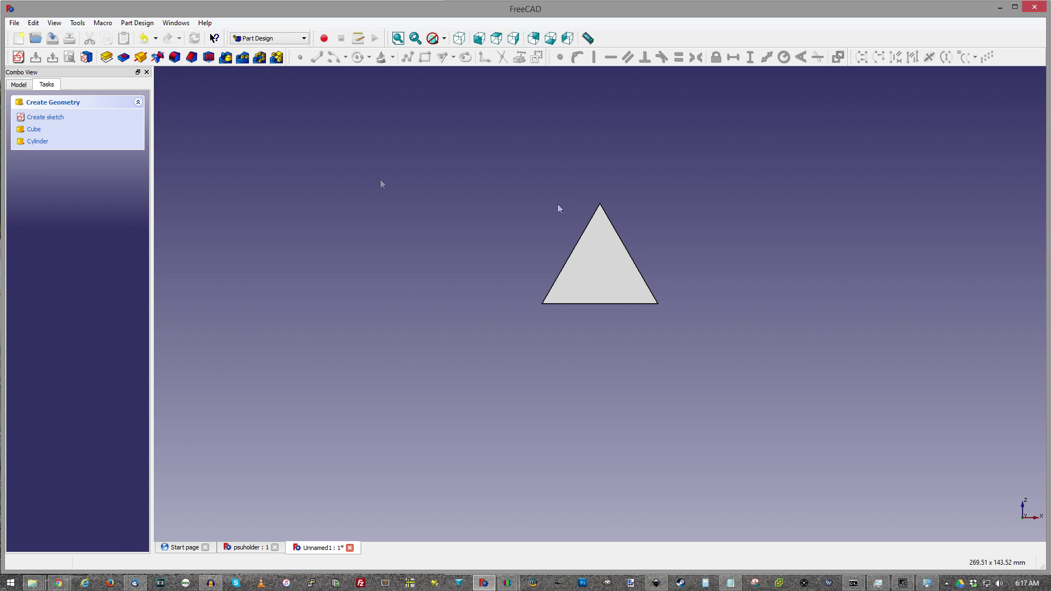
click(457, 40)
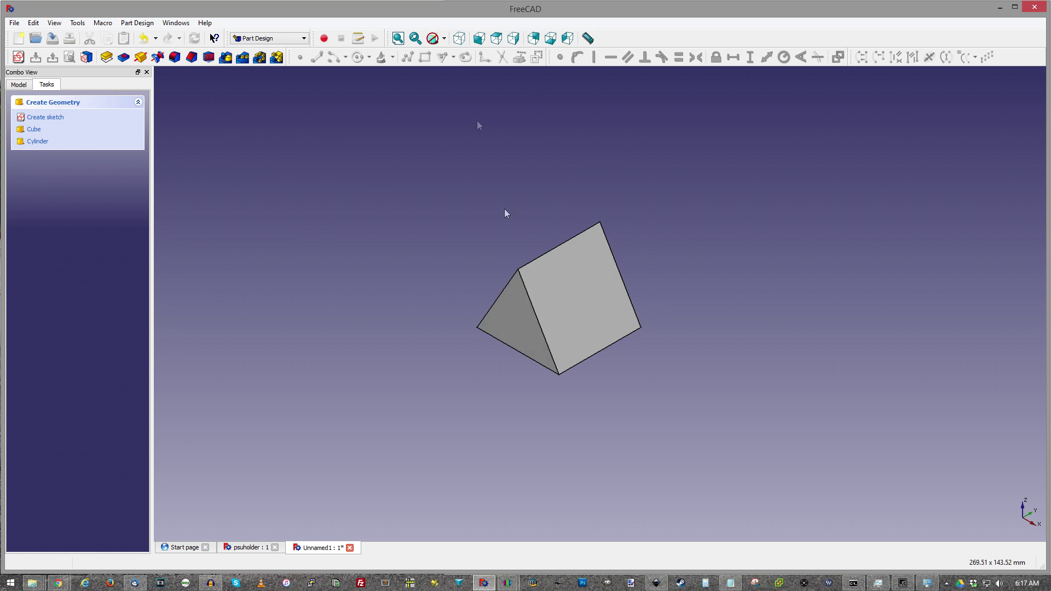
click(511, 345)
right_click(47, 158)
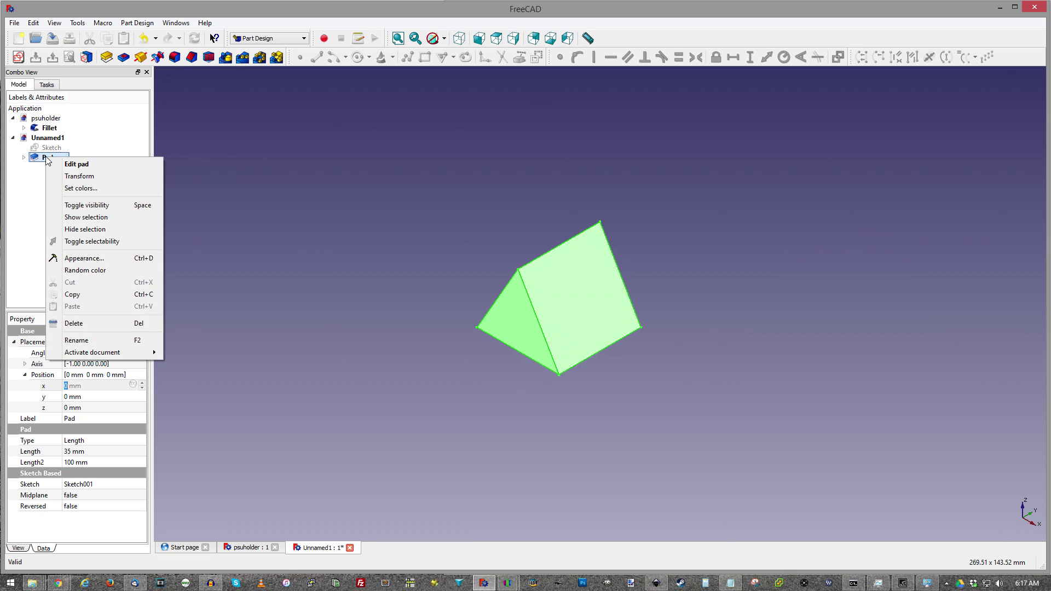
click(74, 295)
click(558, 307)
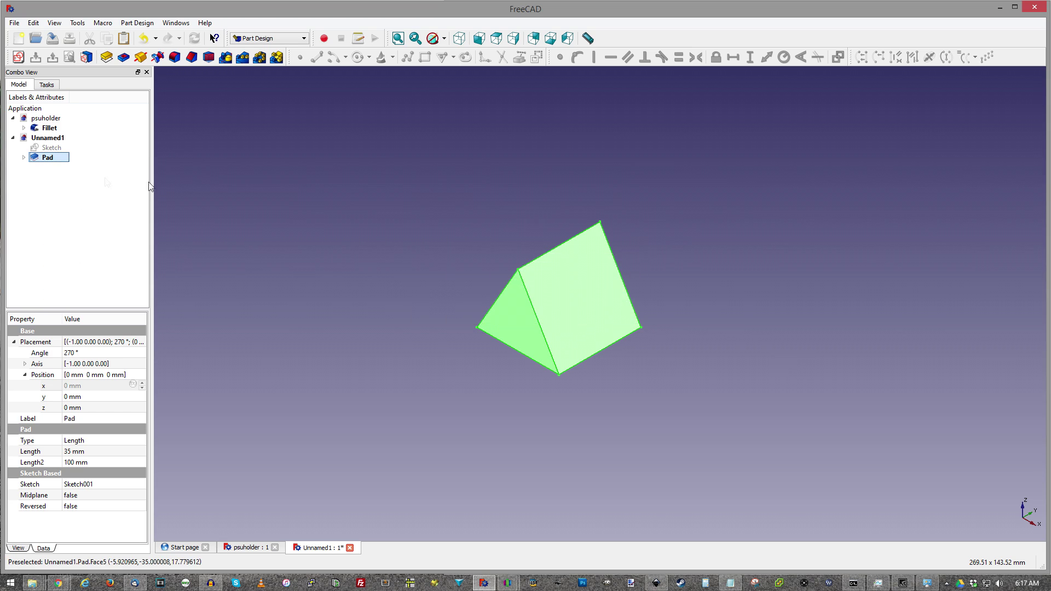
click(41, 218)
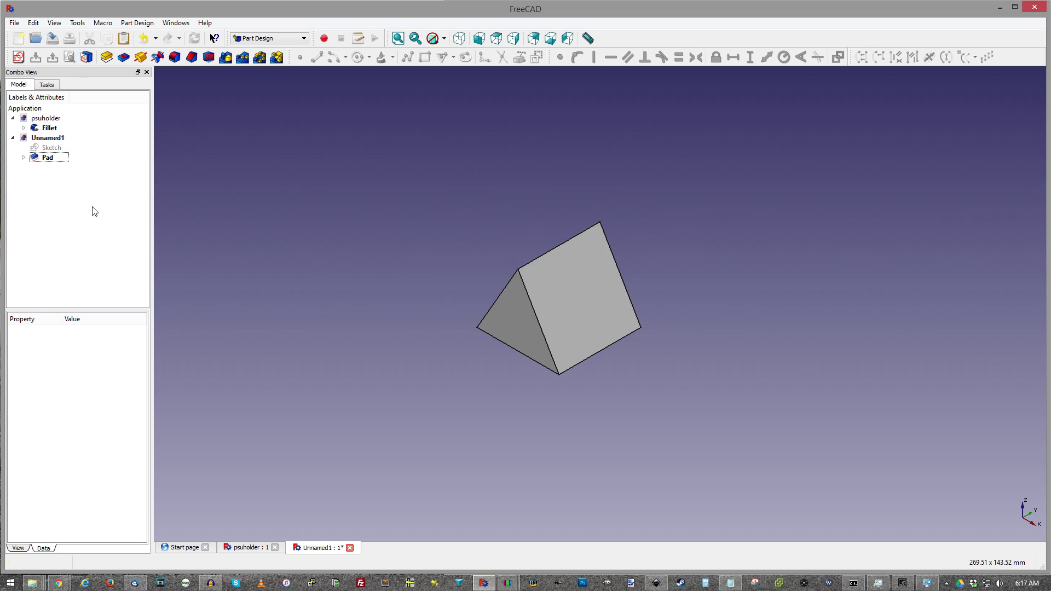
click(124, 38)
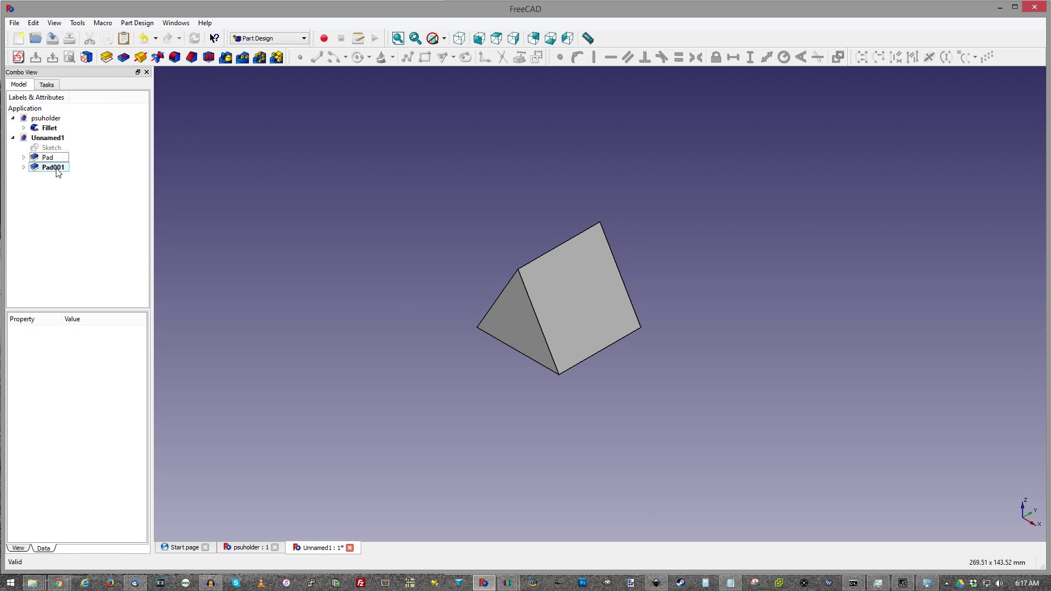
click(46, 168)
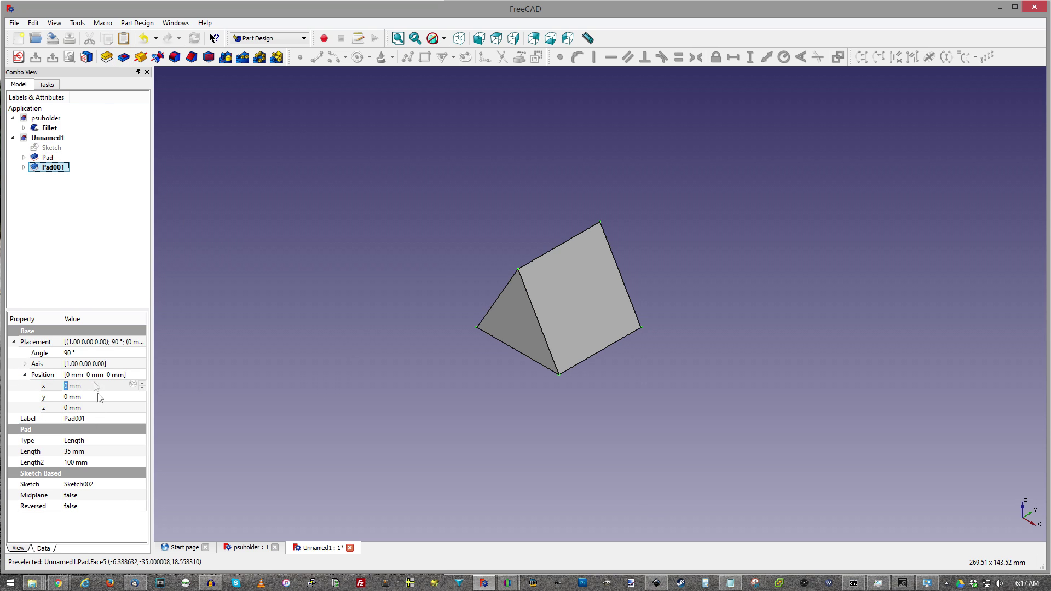
click(25, 364)
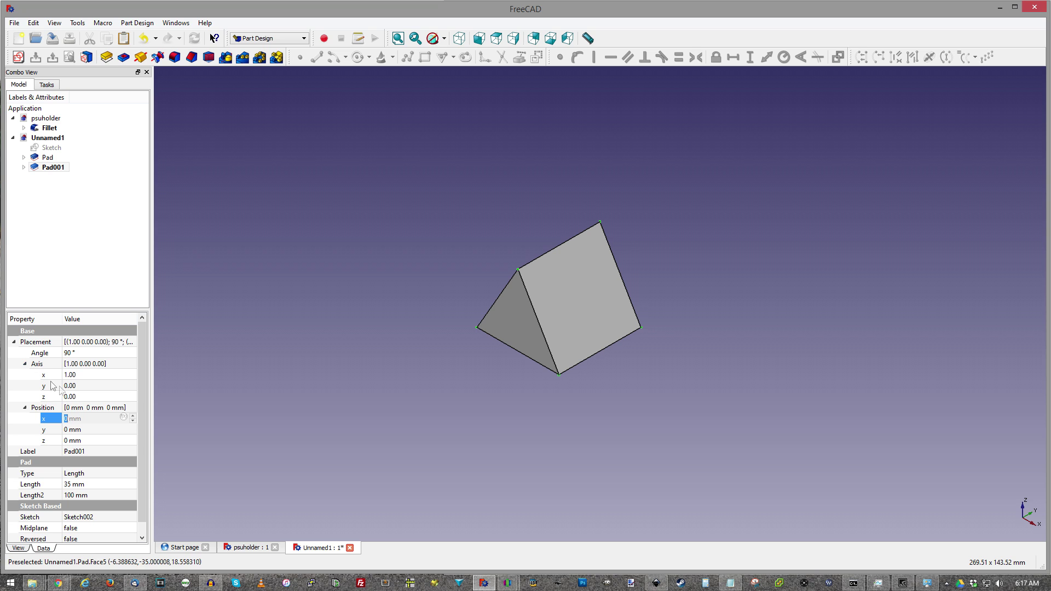
click(72, 353)
click(53, 167)
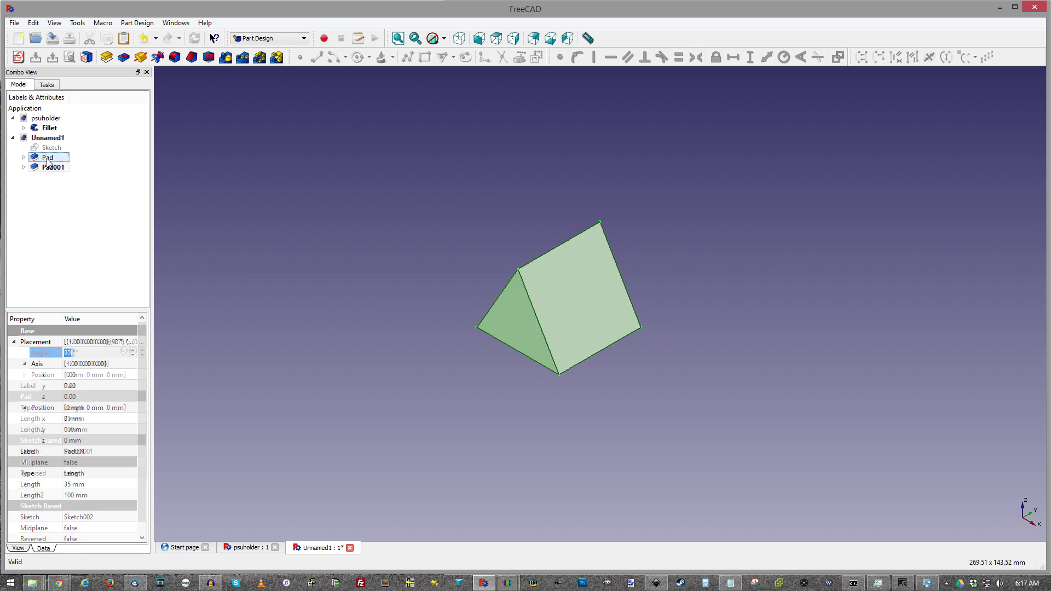
click(24, 167)
click(58, 177)
click(53, 167)
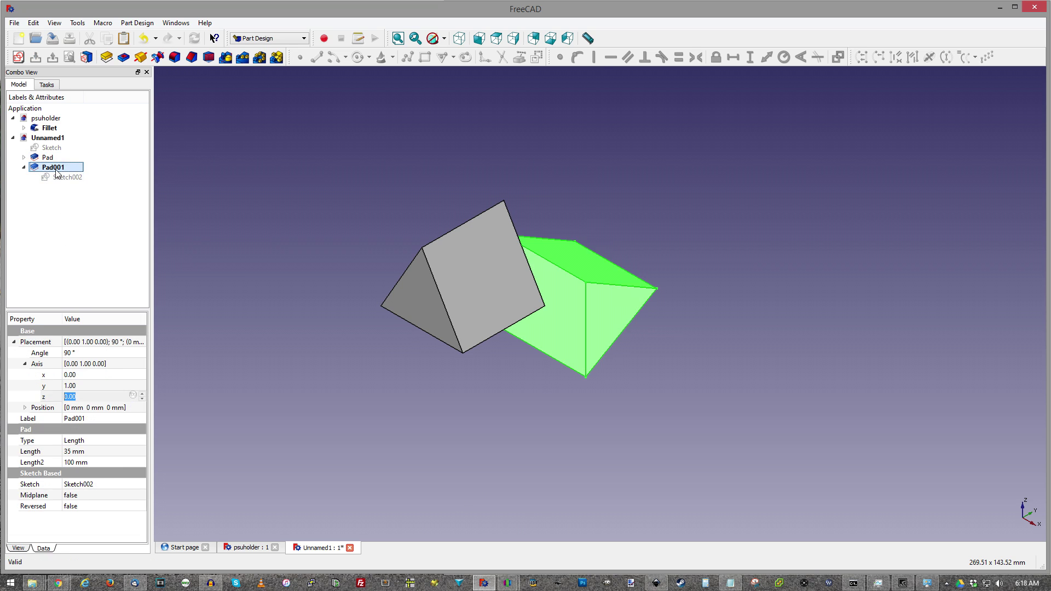
key(Delete)
click(60, 167)
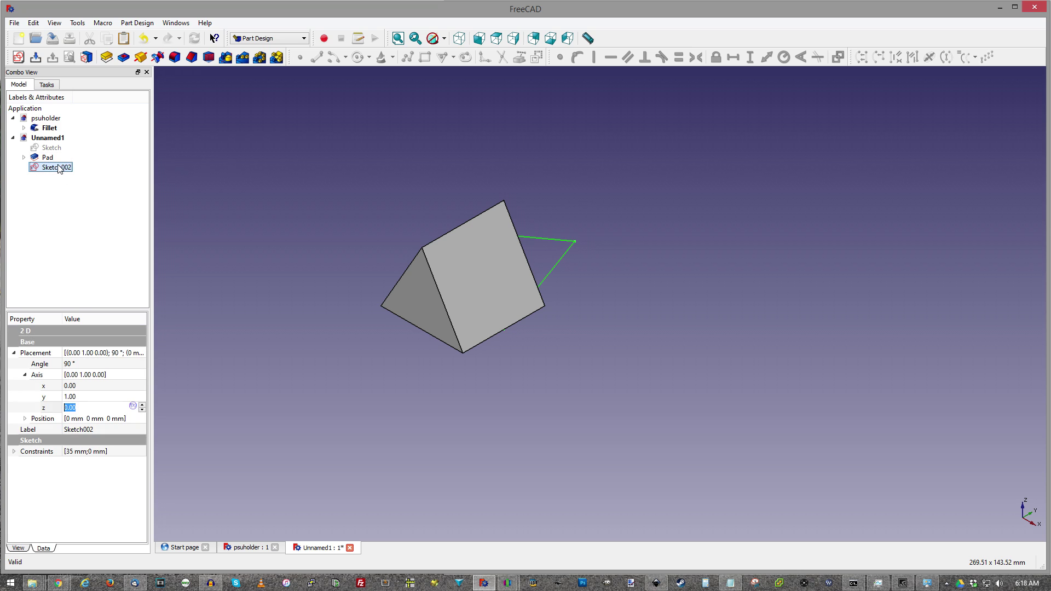
key(Delete)
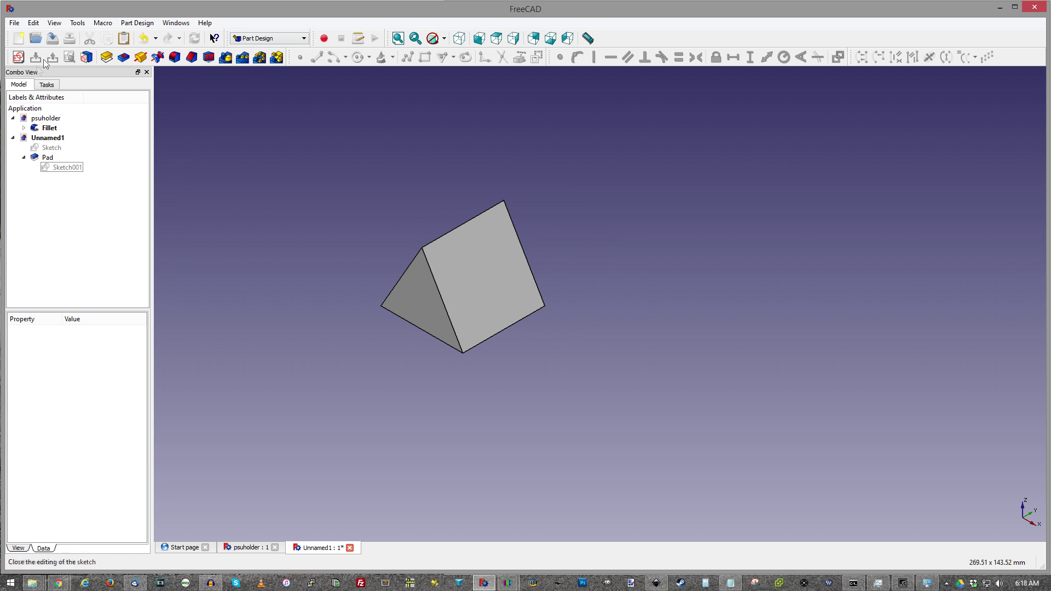
- Create a new sketch on the YZ plane
click(18, 57)
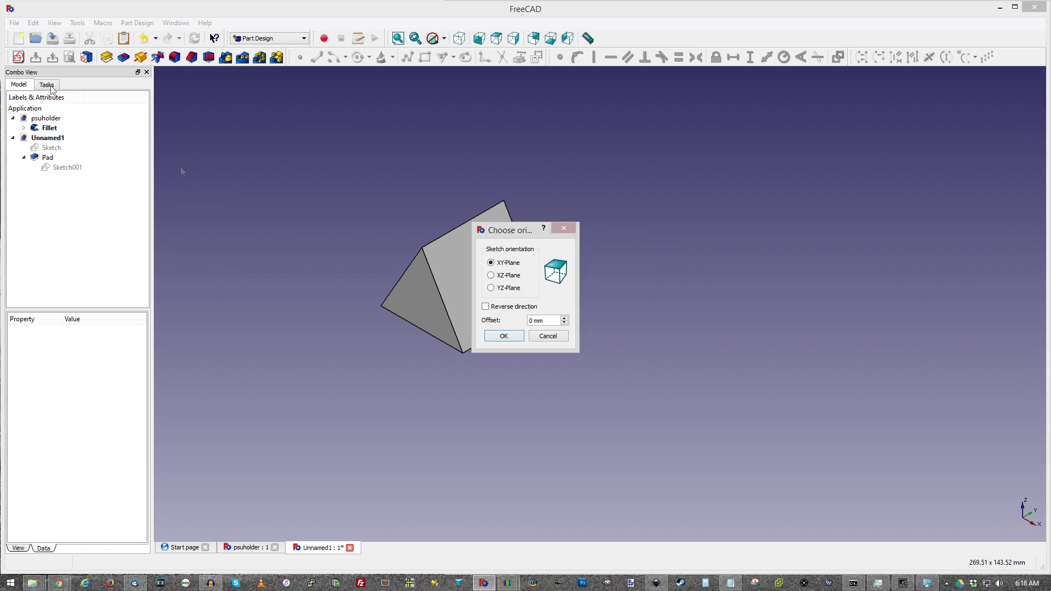
click(502, 289)
click(503, 335)
scroll(553, 274, down, 5)
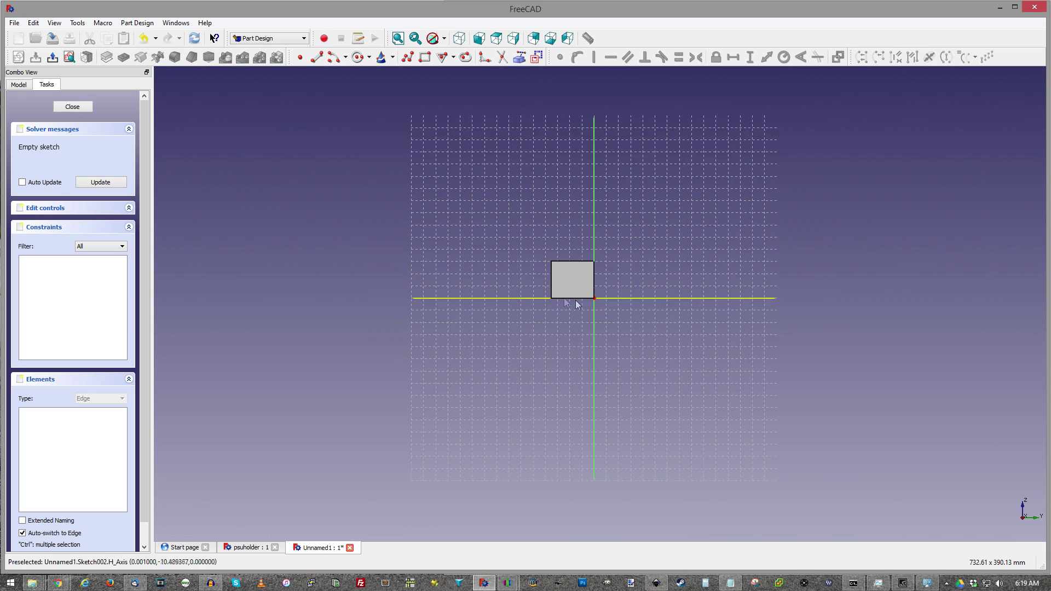
scroll(600, 280, up, 6)
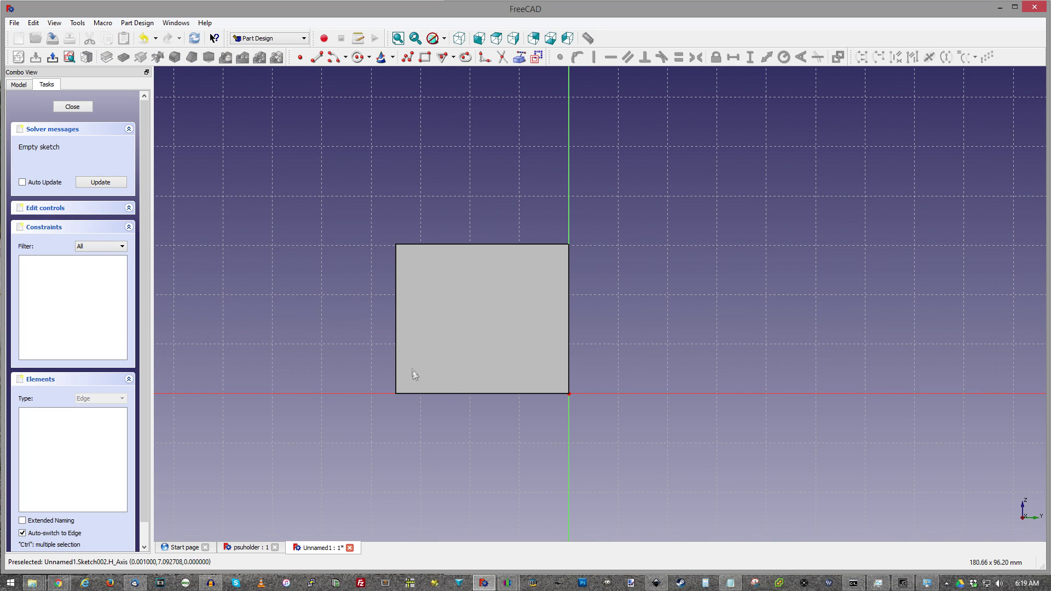
- Draw a regular triangle, make its bottom edge horizontal, and shift it right
click(448, 61)
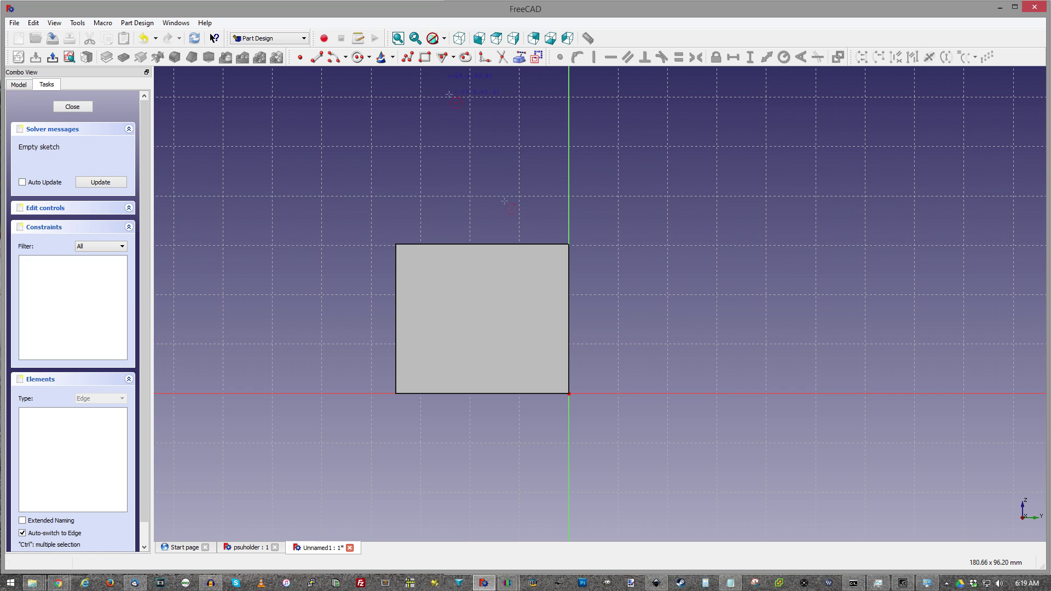
click(682, 255)
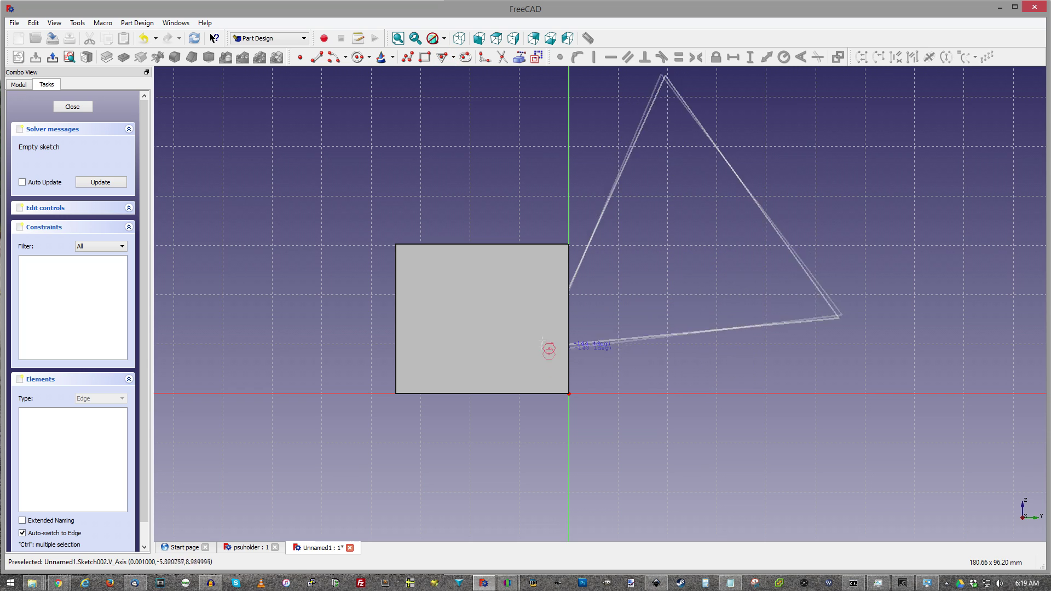
click(556, 318)
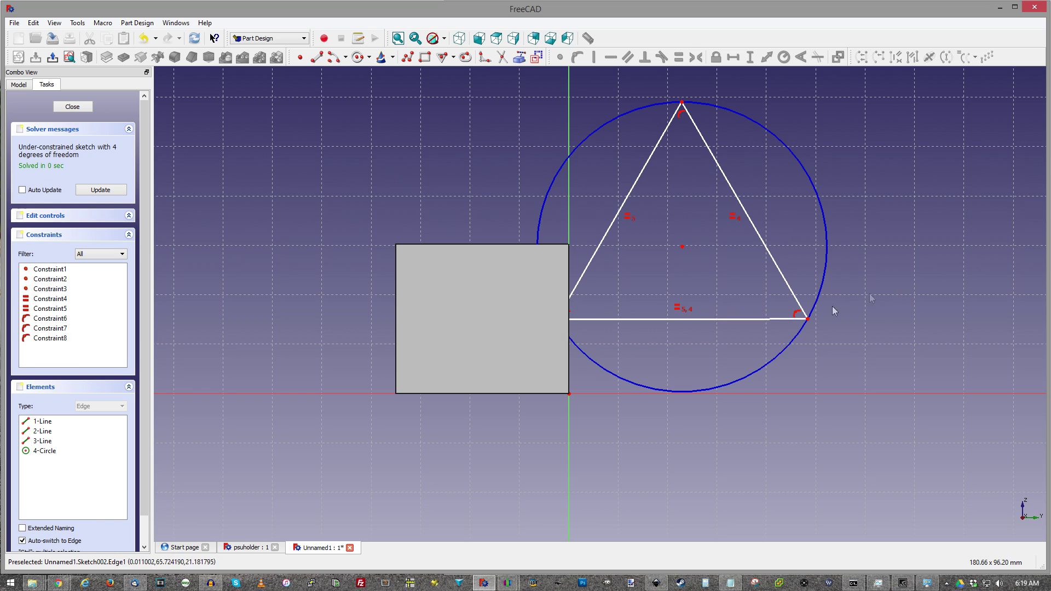
click(764, 318)
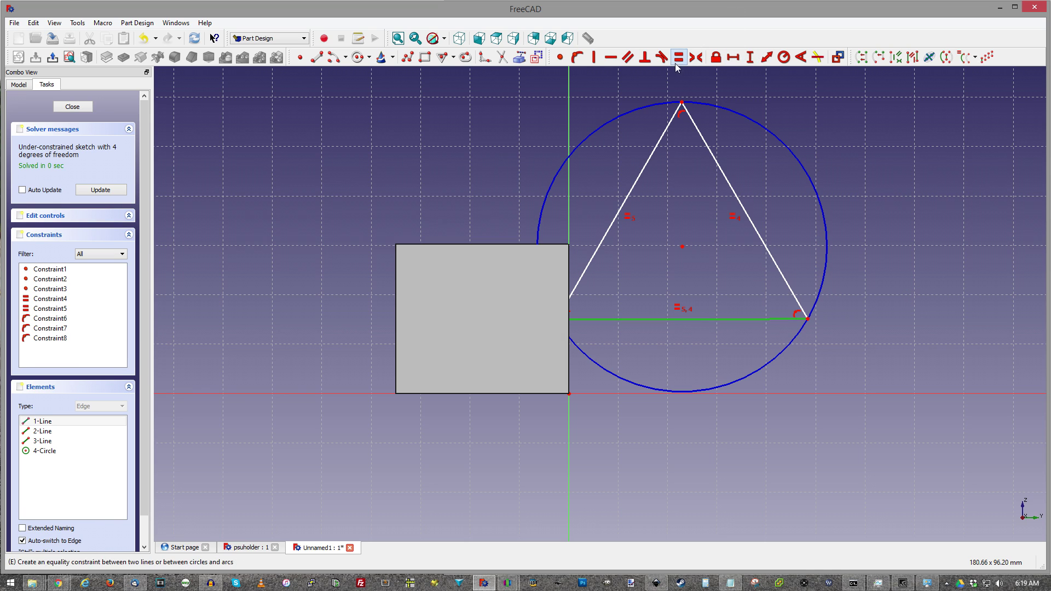
click(610, 57)
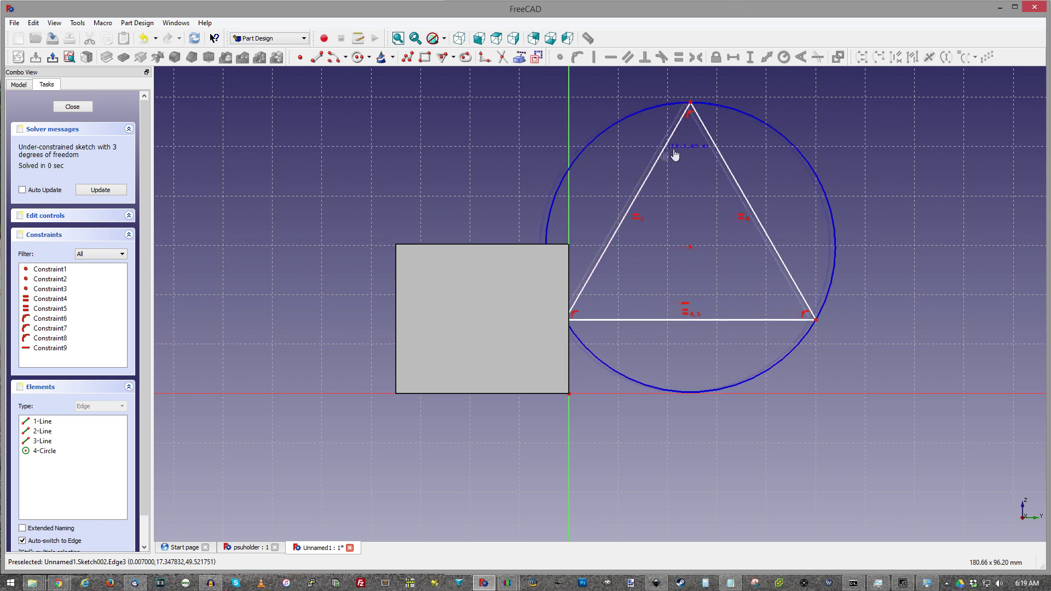
drag(676, 156, 733, 154)
- Give the triangle base a 35 mm horizontal distance and lock its position
click(623, 317)
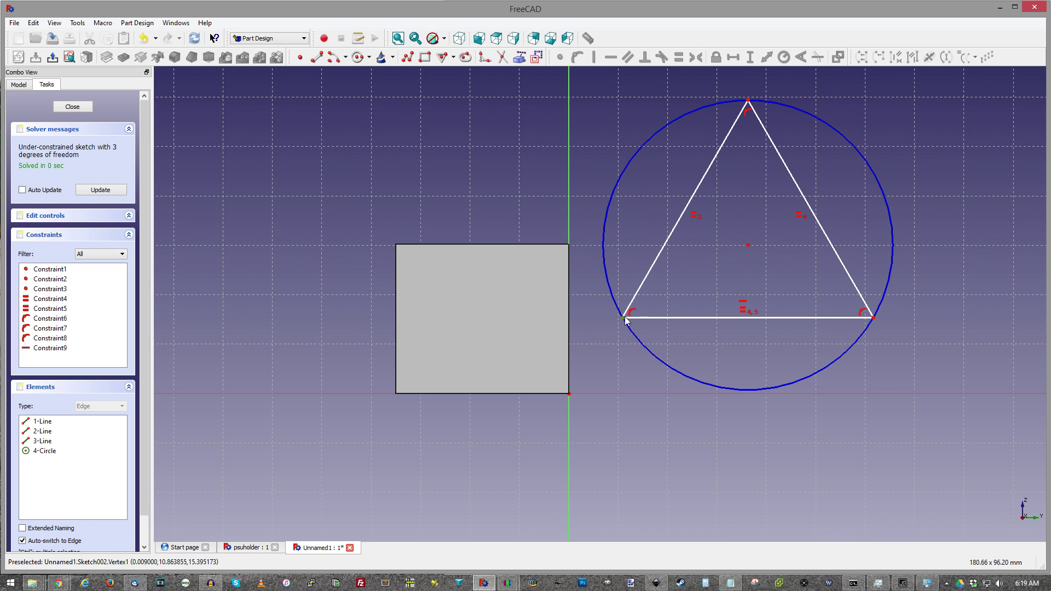
click(874, 318)
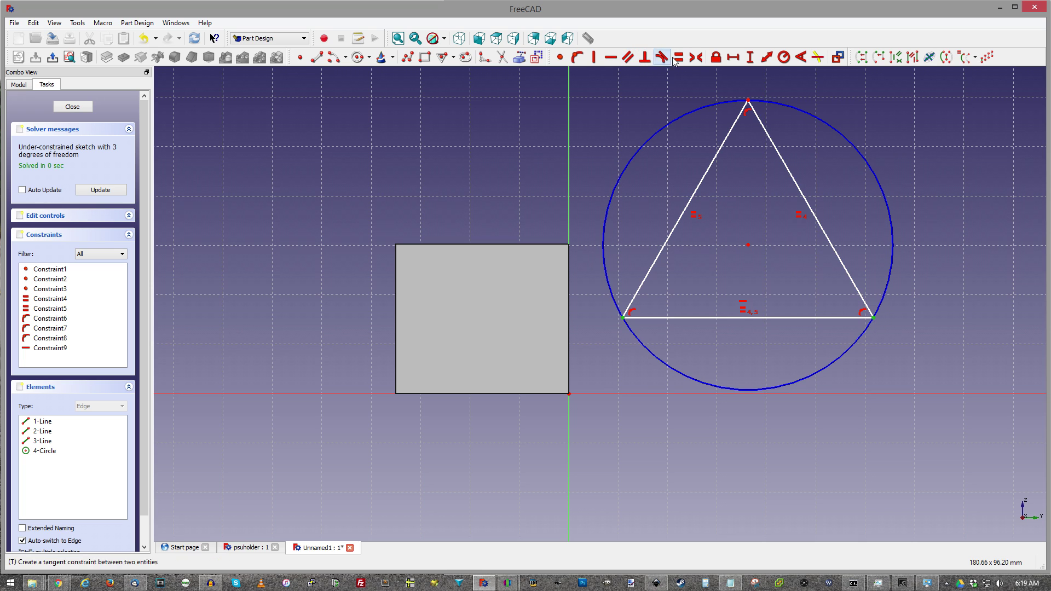
click(733, 58)
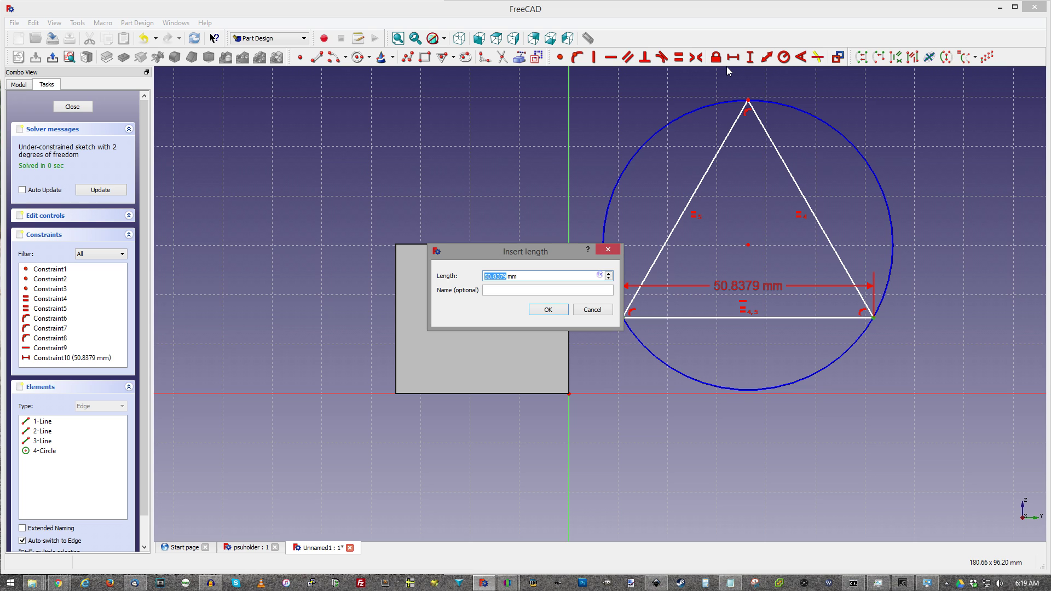
text(35)
key(Return)
click(719, 57)
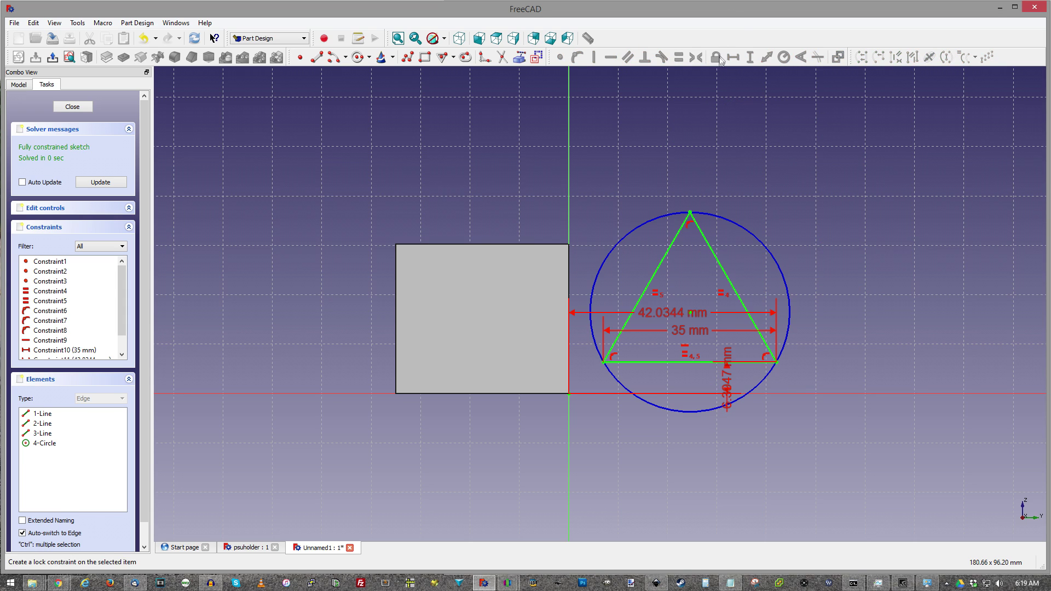
- Set the triangle's vertical and horizontal offsets to 0 mm and close the sketch
double_click(730, 384)
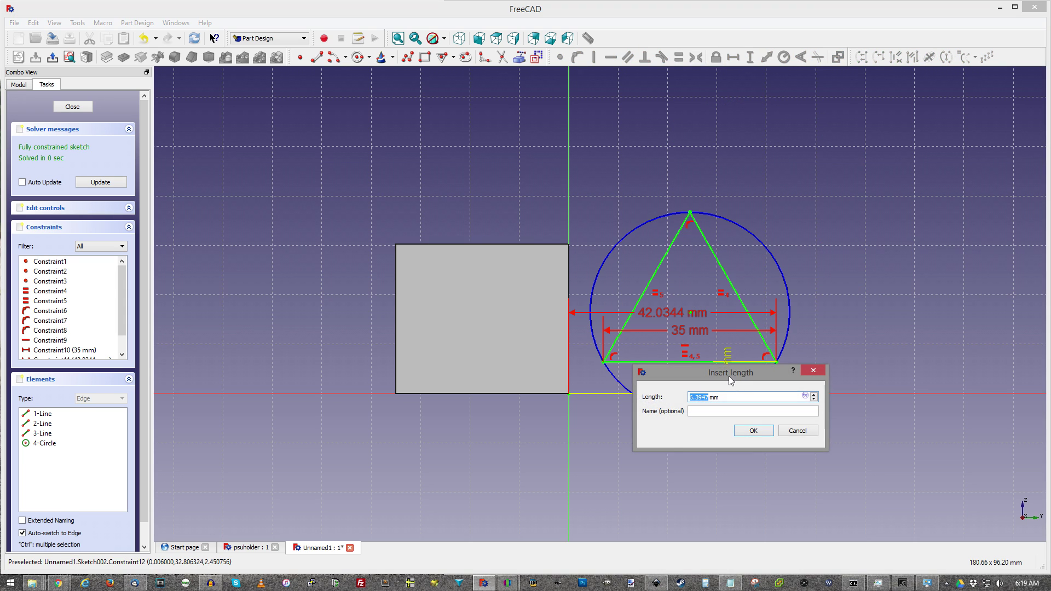
text(0)
key(Return)
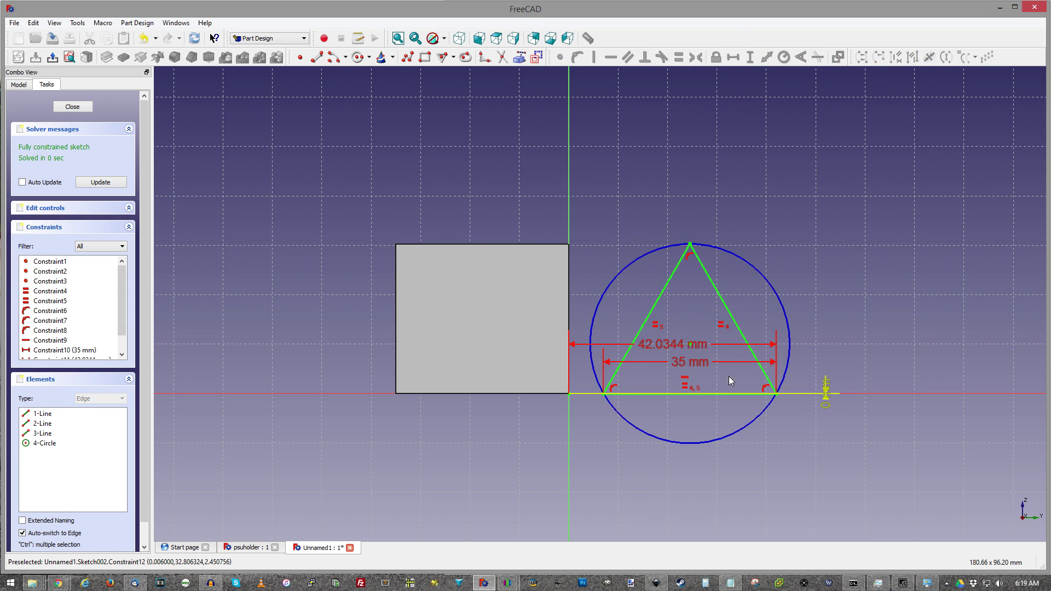
double_click(658, 345)
text(0)
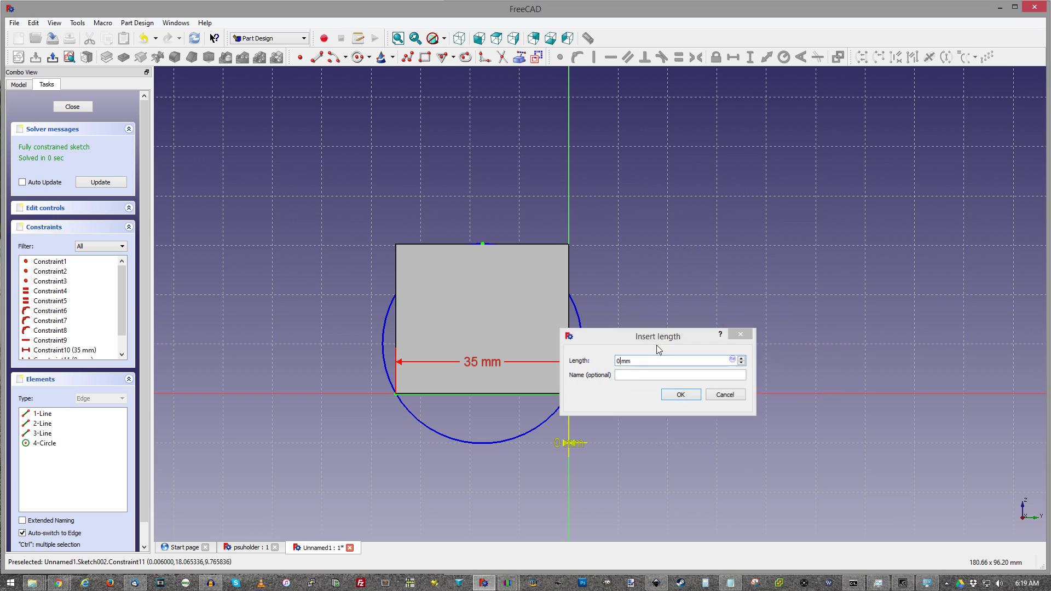
key(Return)
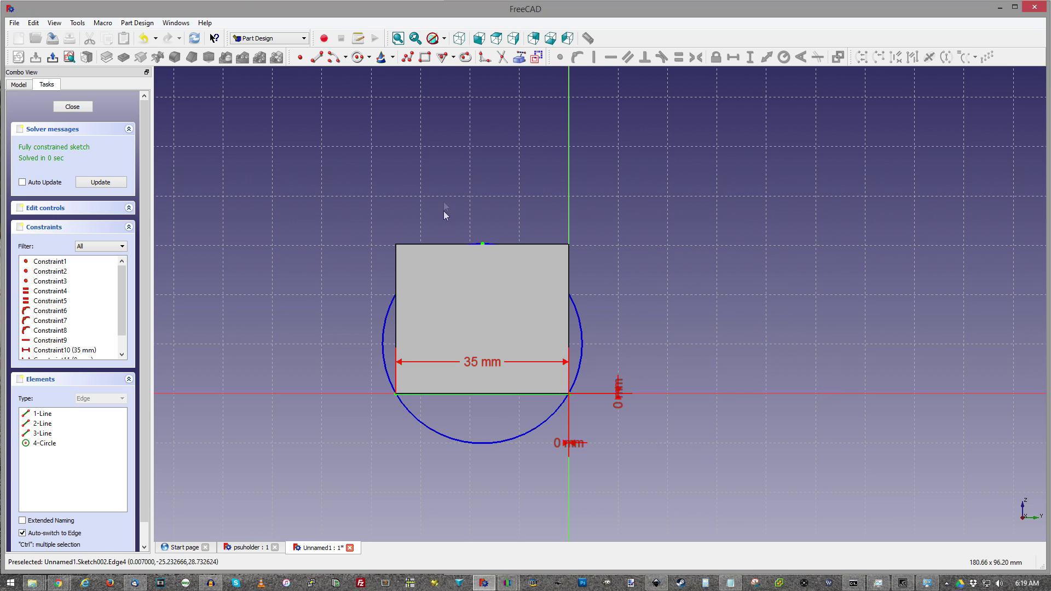
click(72, 106)
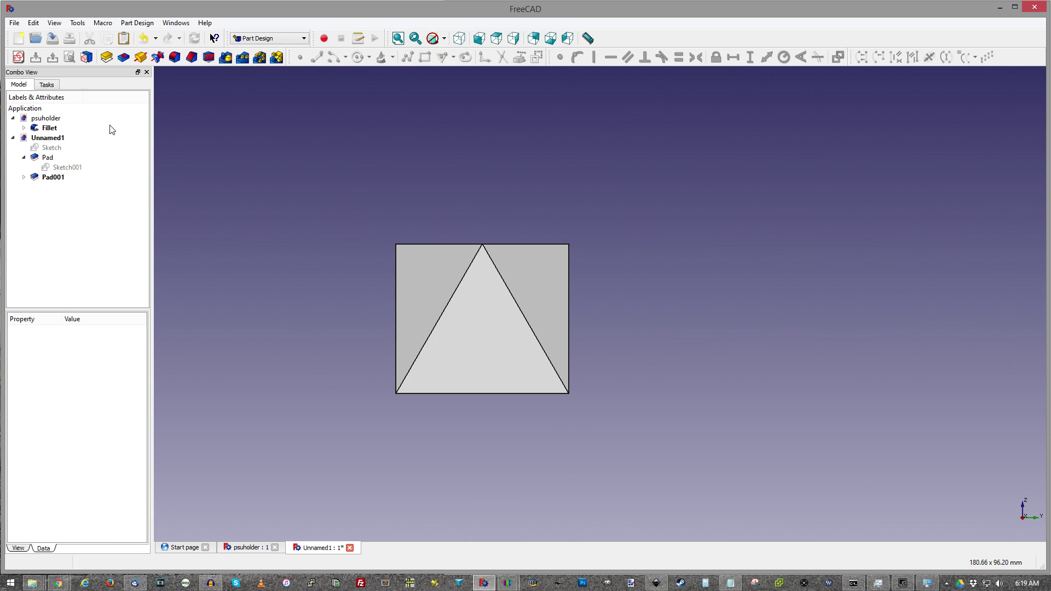
- In isometric view, set Pad001's x position to -17.5 mm, then select Pad and Pad001
click(459, 38)
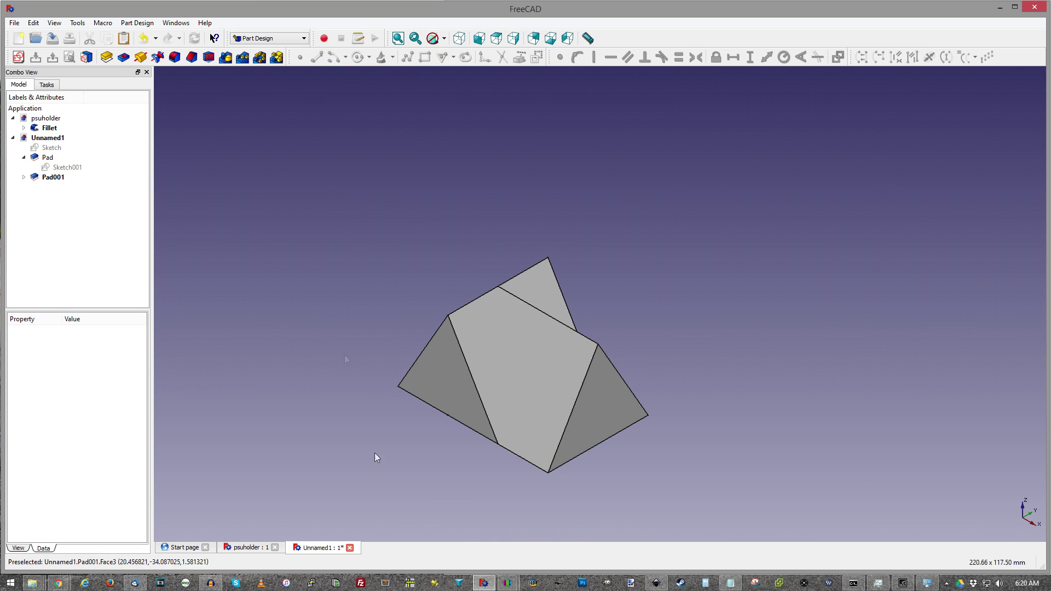
click(52, 178)
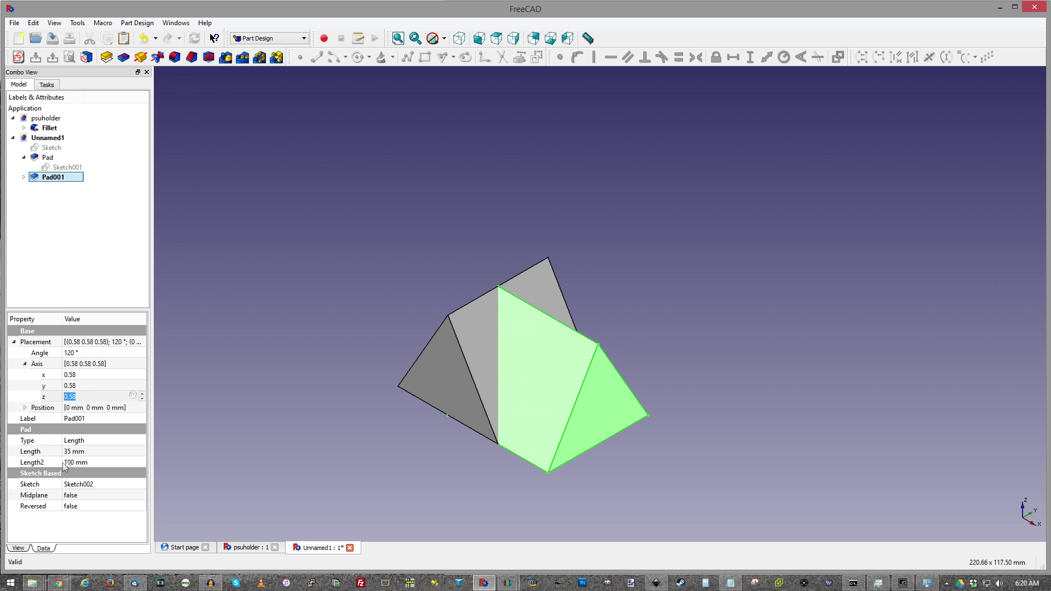
click(25, 408)
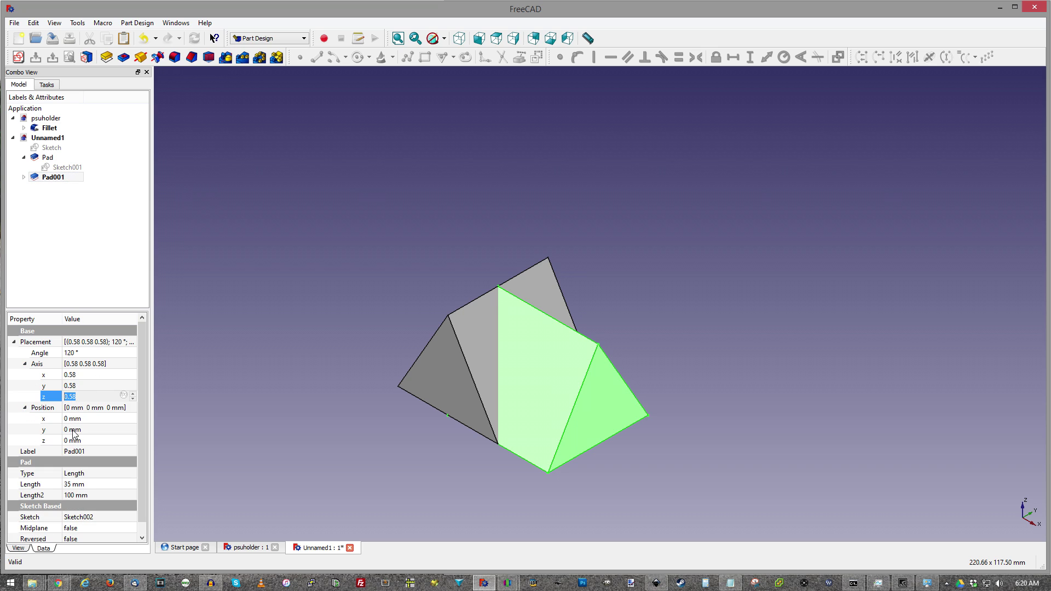
click(67, 419)
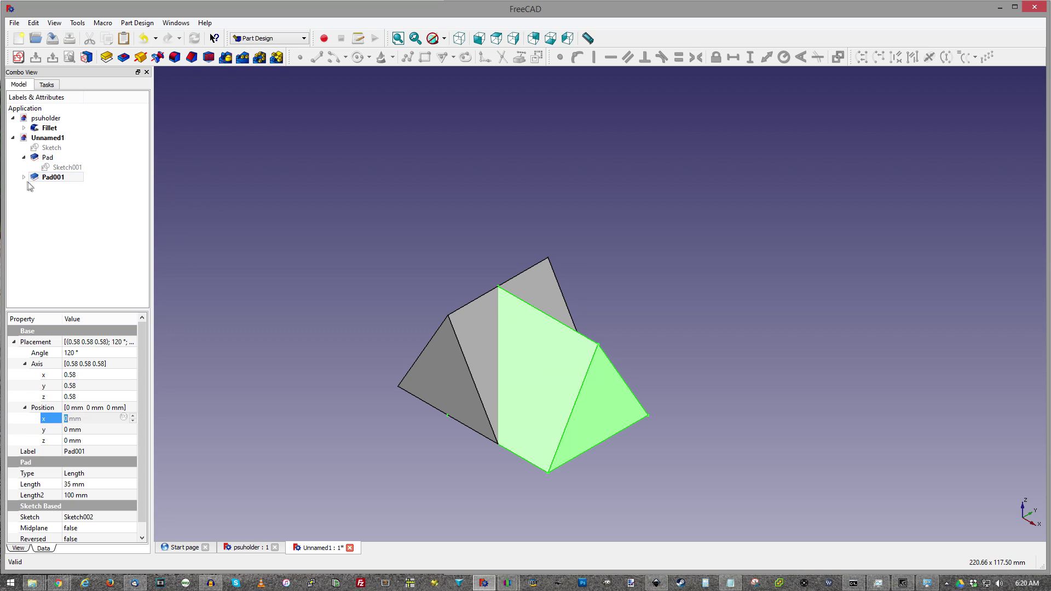
click(24, 177)
click(62, 187)
click(70, 396)
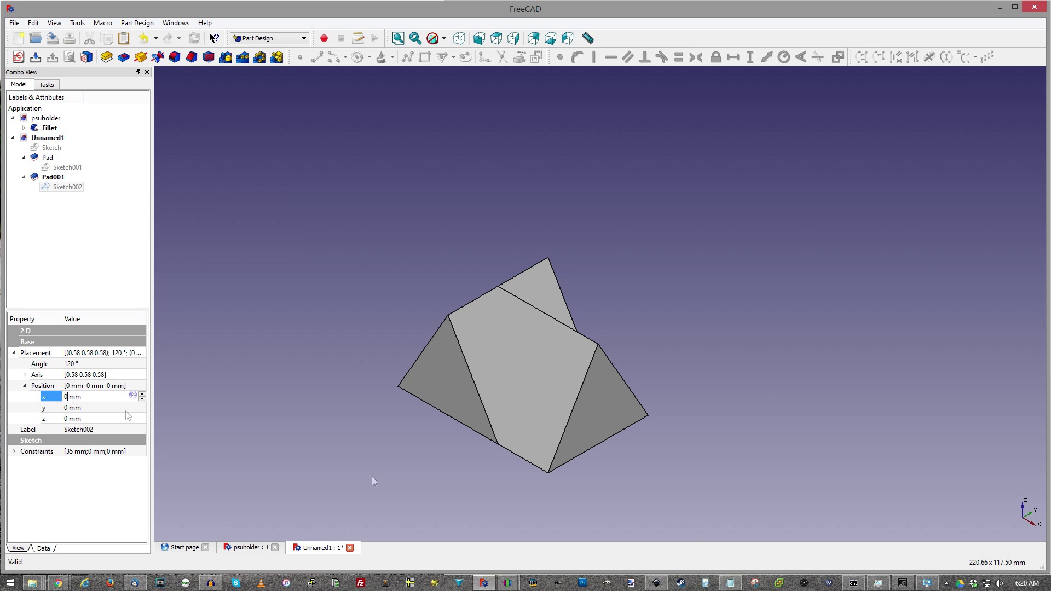
click(731, 583)
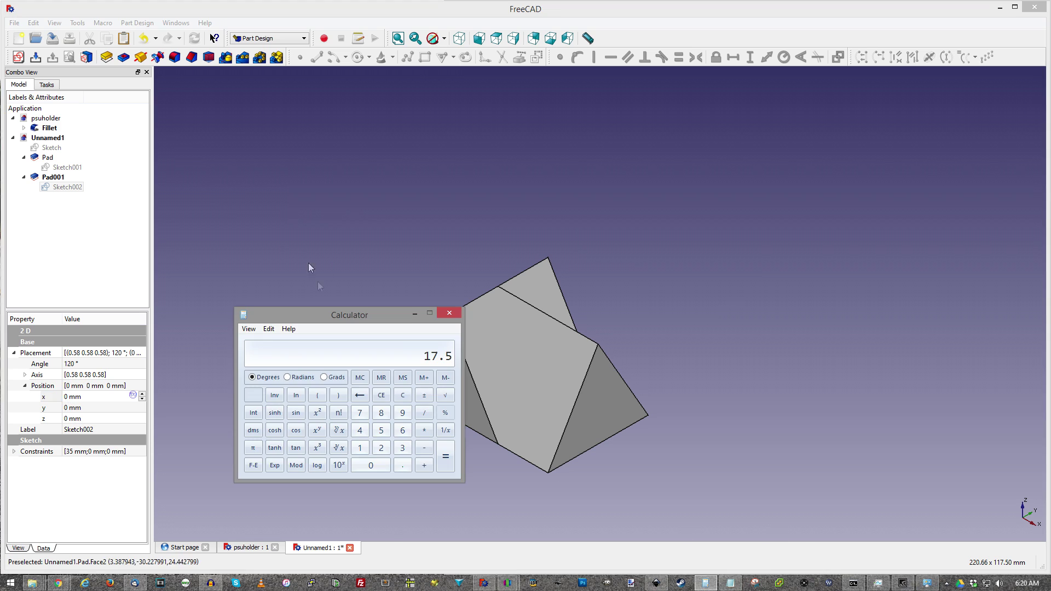
click(459, 315)
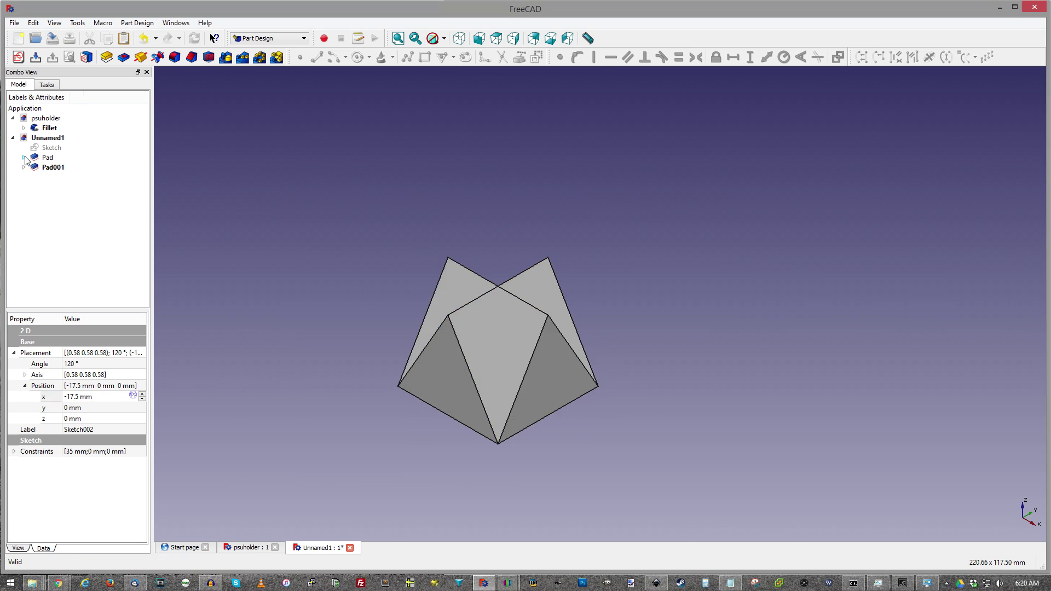
click(52, 167)
ctrl+click(47, 158)
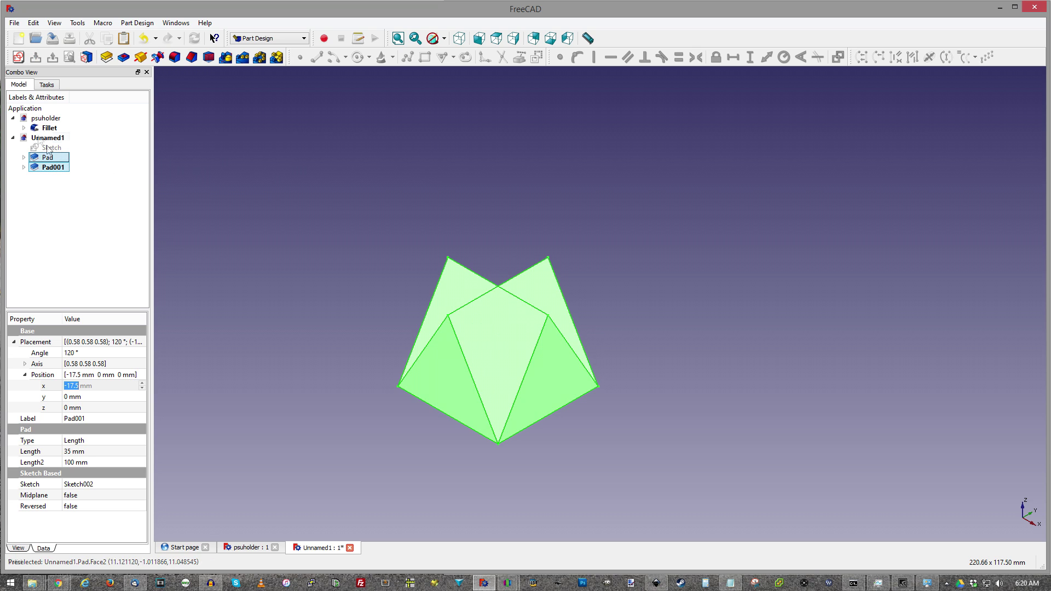
- Switch to the Part workbench and intersect the two prisms into one Common solid
click(276, 38)
click(268, 147)
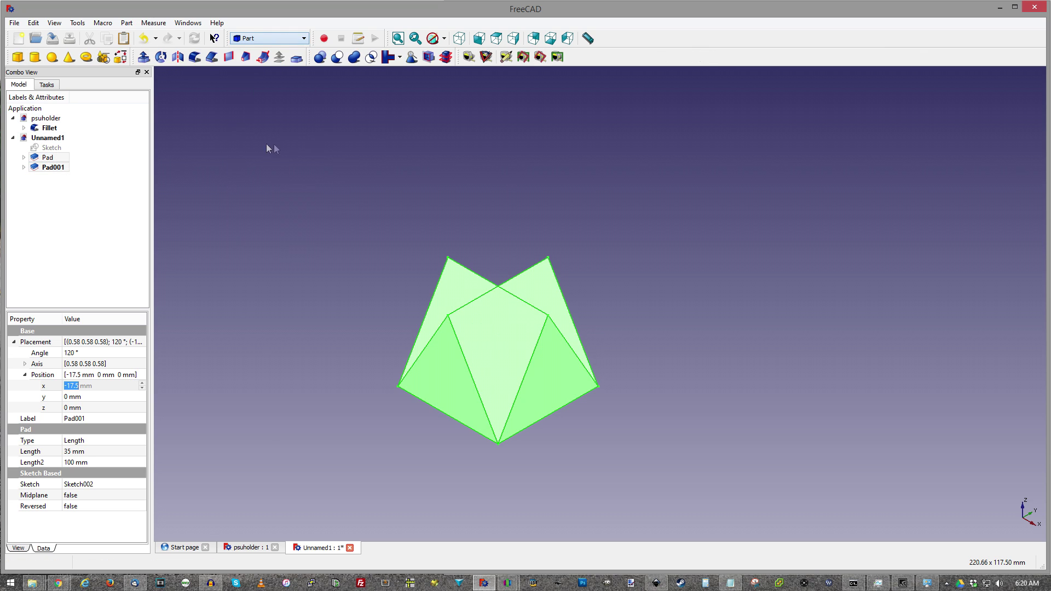
click(372, 58)
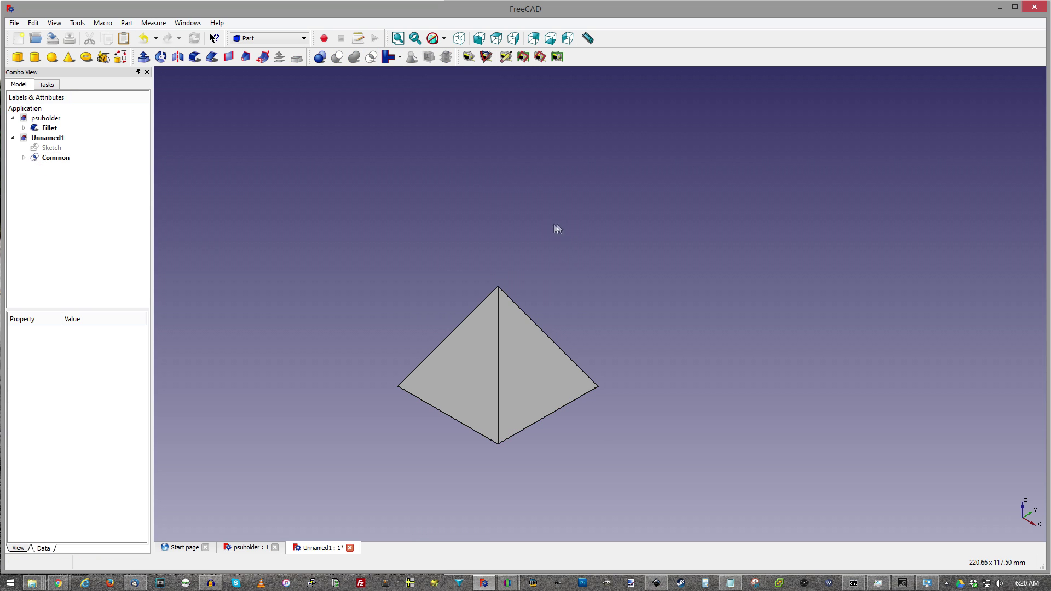
- View the resulting pyramid from the top and add a Cylinder primitive
key(2)
scroll(575, 438, down, 2)
scroll(583, 478, up, 4)
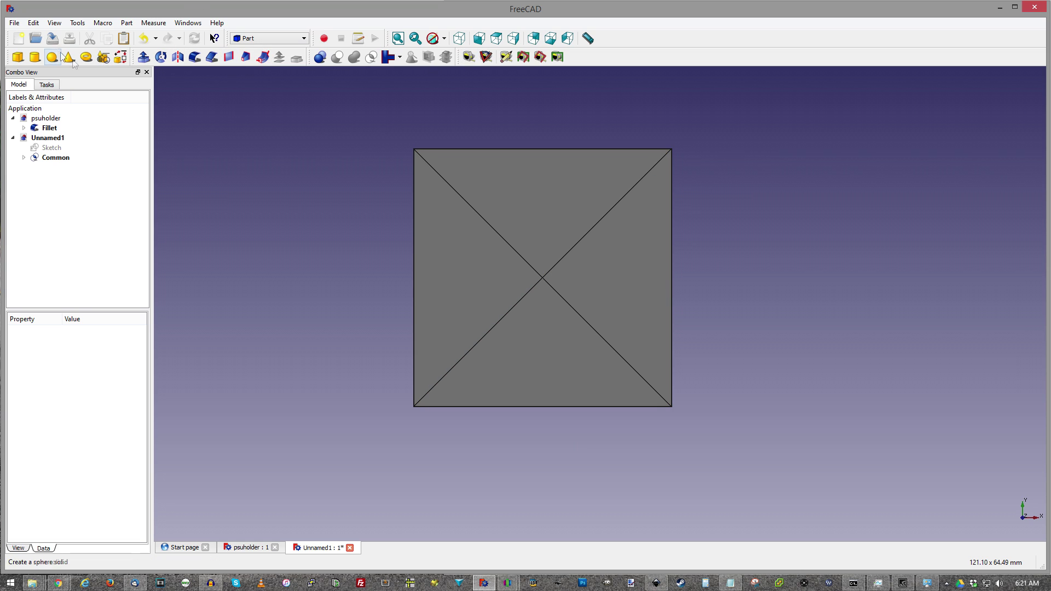
click(35, 57)
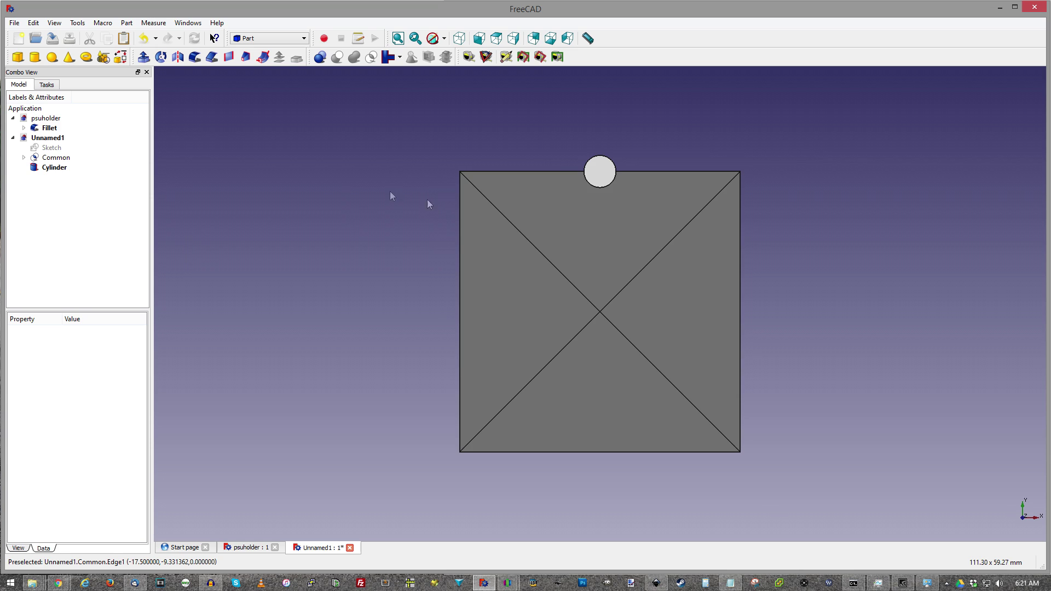
- Set the Cylinder's Radius property from 2 mm to 10 mm
click(50, 168)
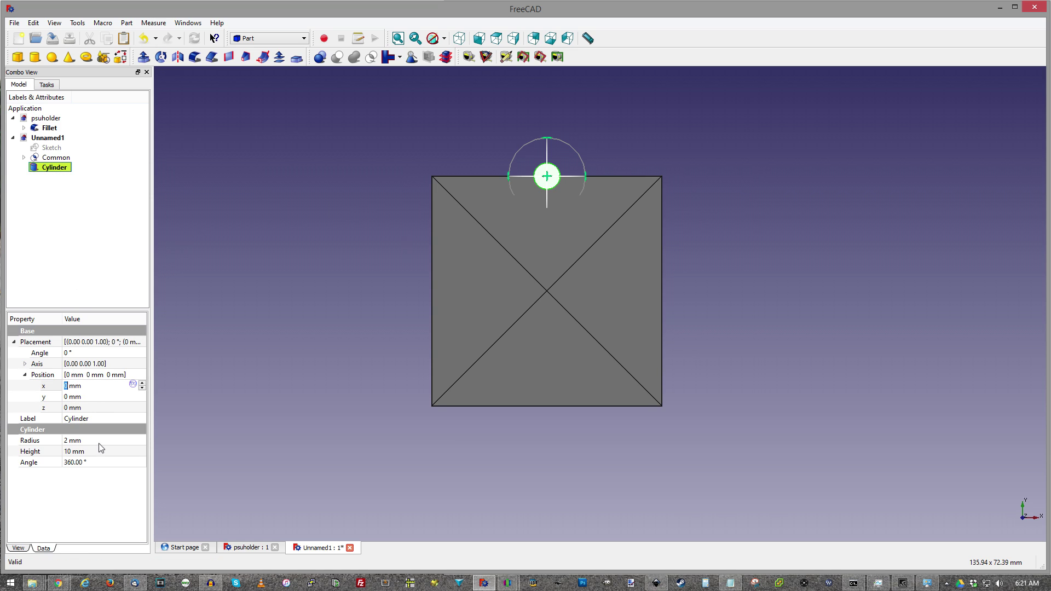
click(67, 442)
text(10)
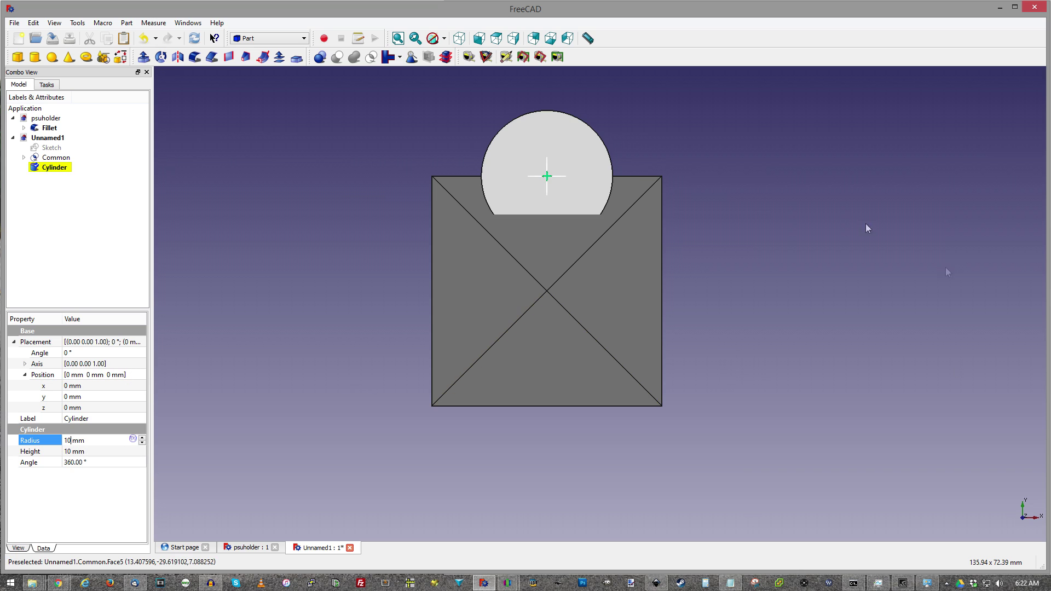